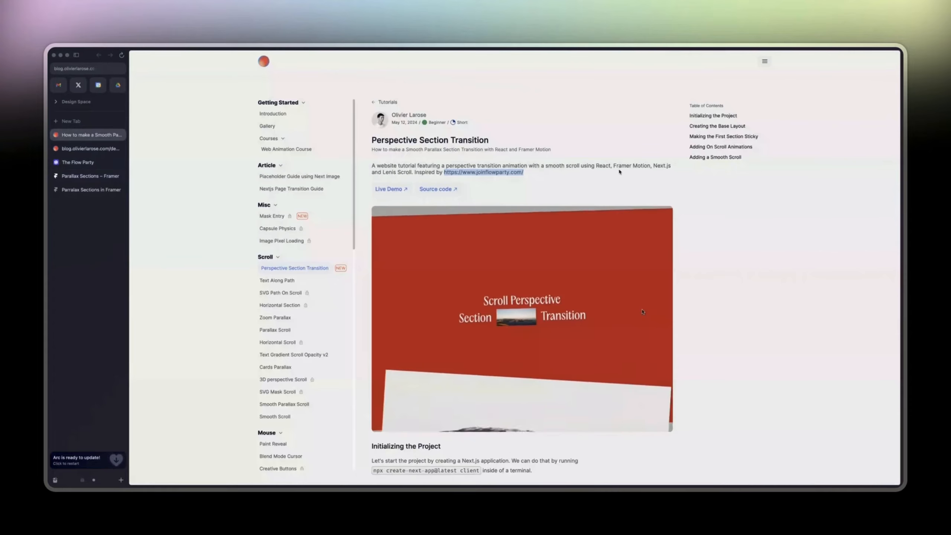
Step: Examine the scroll perspective transitions between sections on The Flow Party website
click(91, 164)
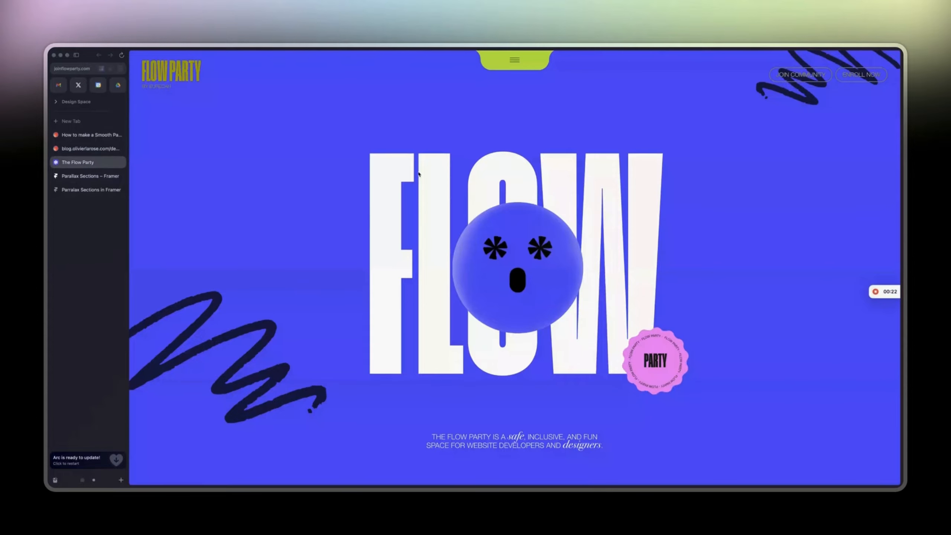
scroll(361, 184, down, 10)
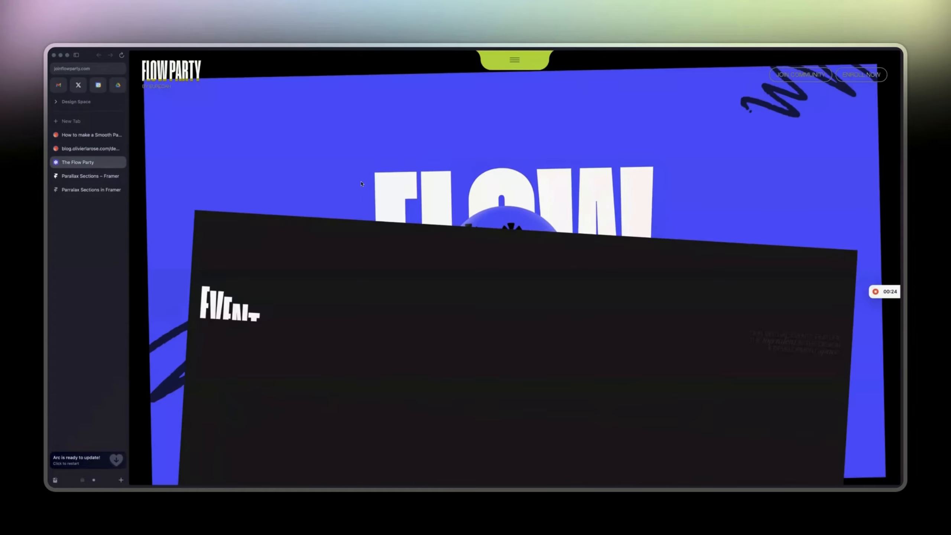
scroll(362, 183, up, 10)
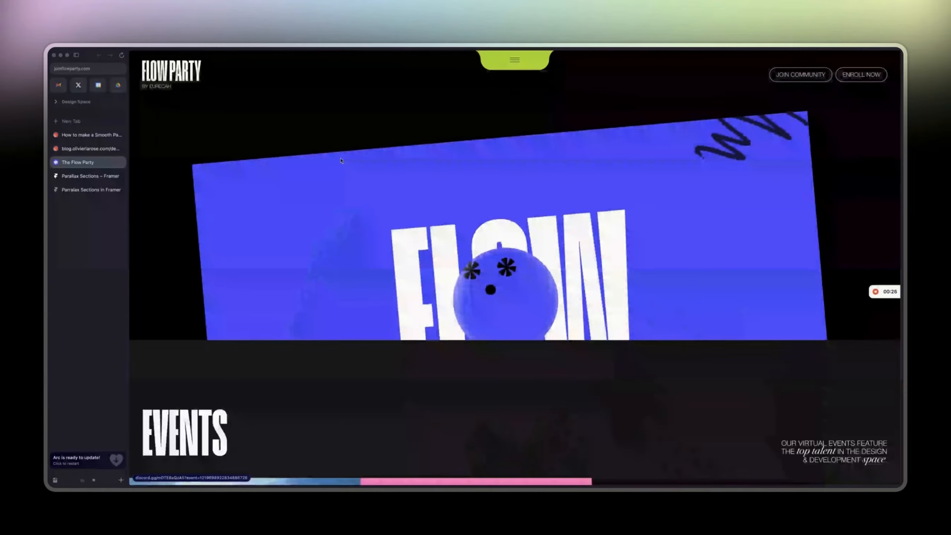
scroll(377, 160, down, 5)
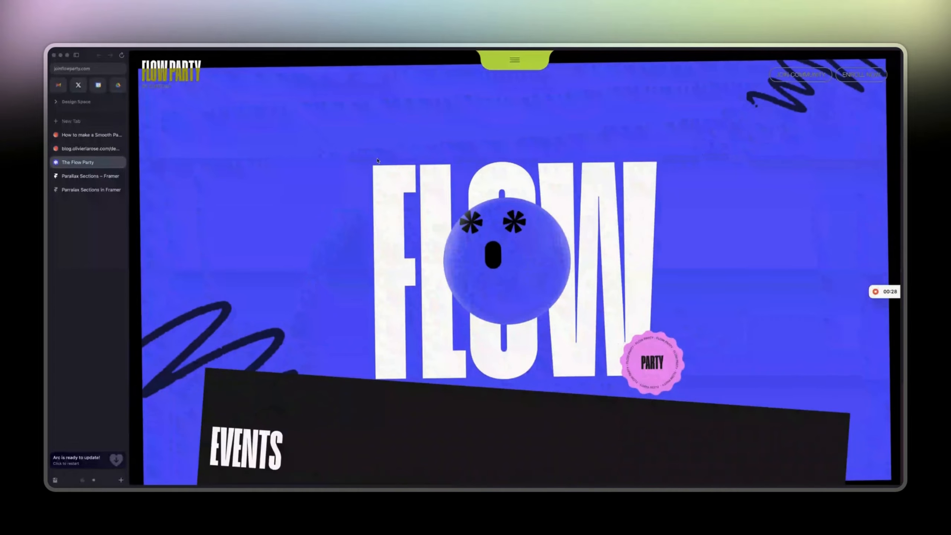
scroll(377, 160, down, 5)
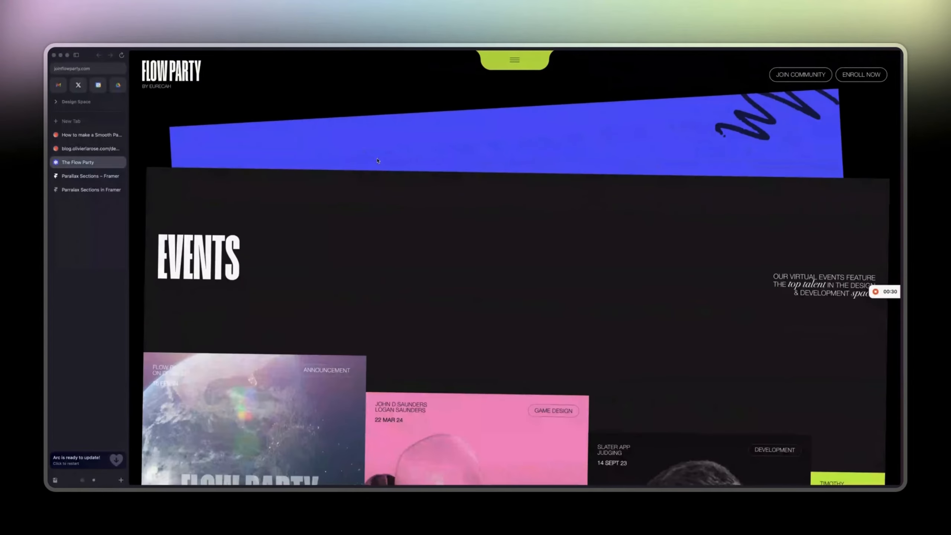
scroll(377, 160, down, 8)
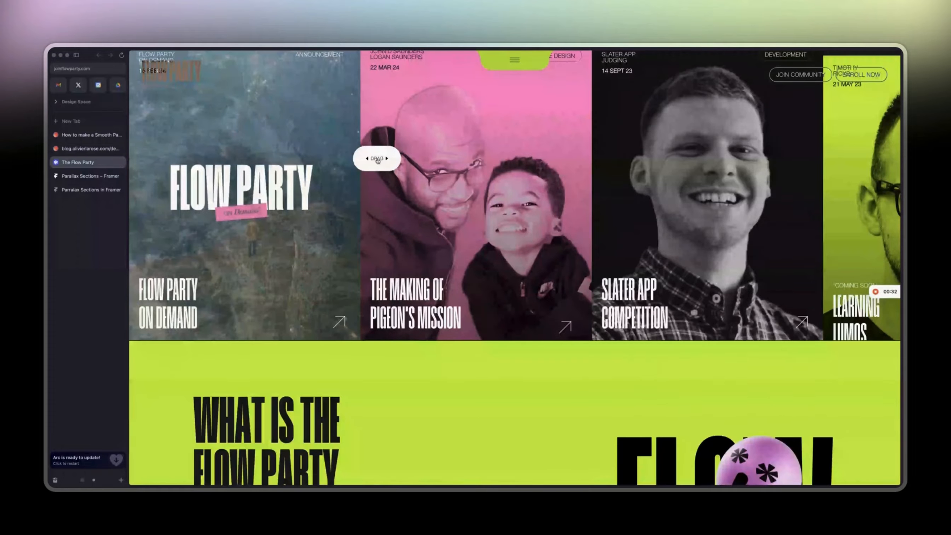
scroll(378, 161, down, 10)
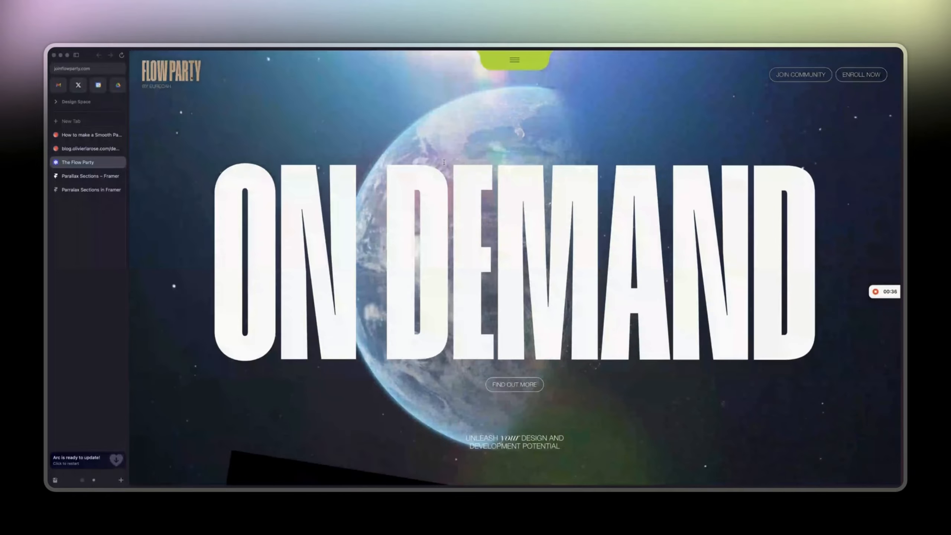
scroll(445, 165, down, 5)
scroll(444, 164, down, 15)
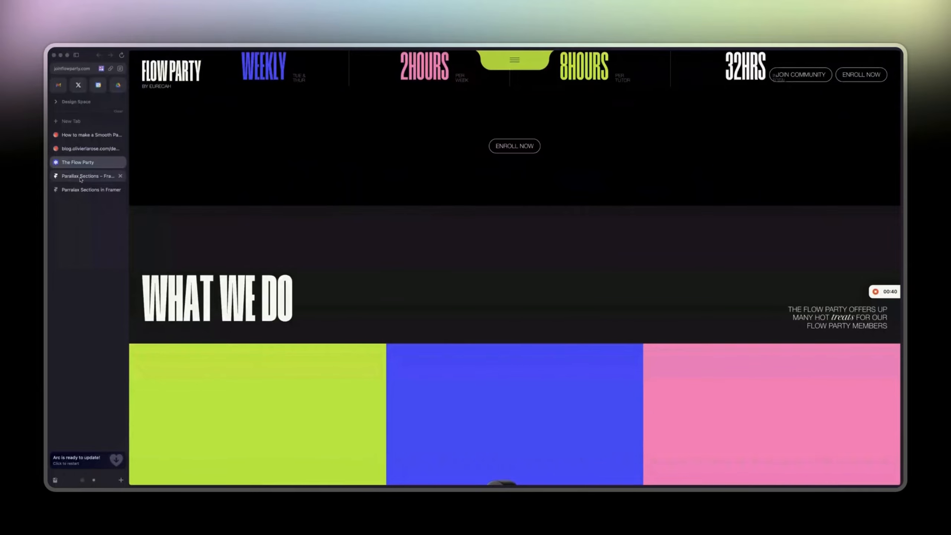
Step: Switch to Framer and create a new blank project
click(81, 178)
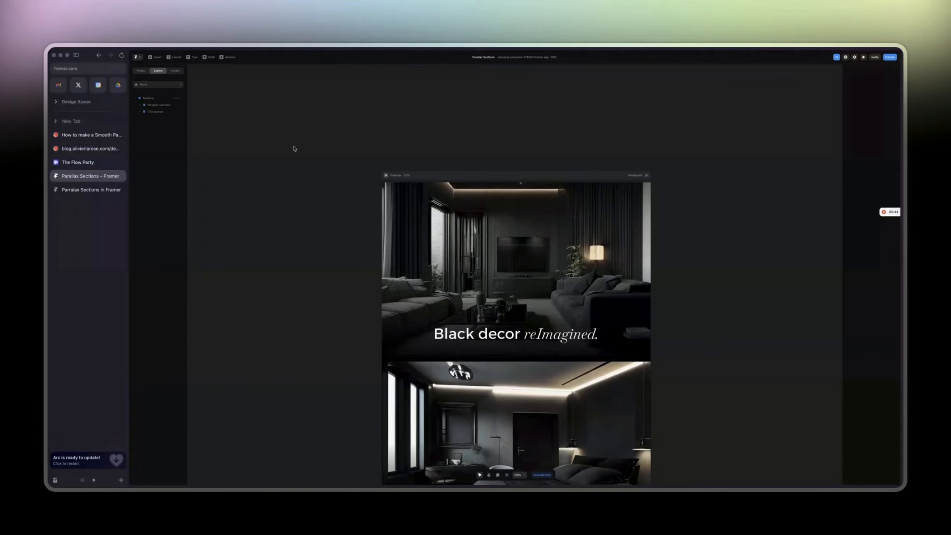
scroll(301, 170, down, 1)
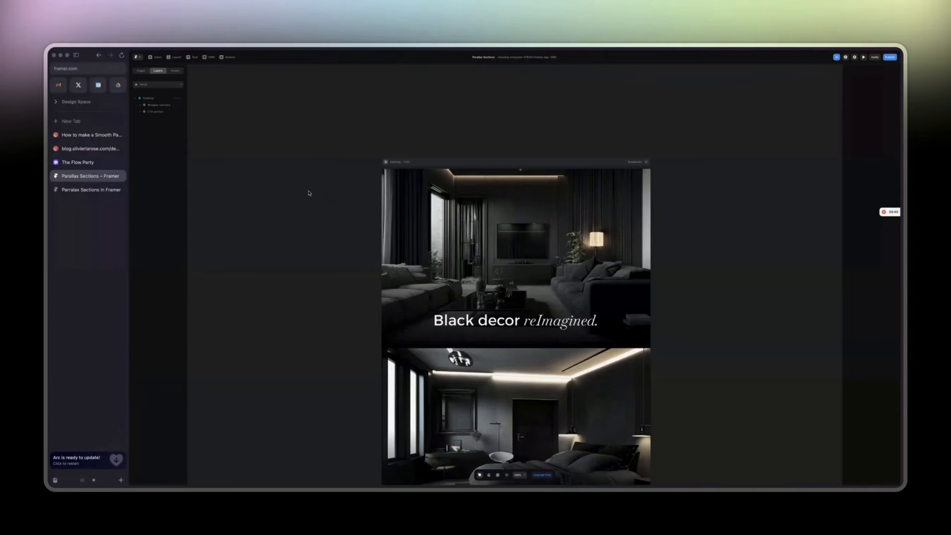
click(138, 57)
click(282, 172)
key(super+t)
text(fram)
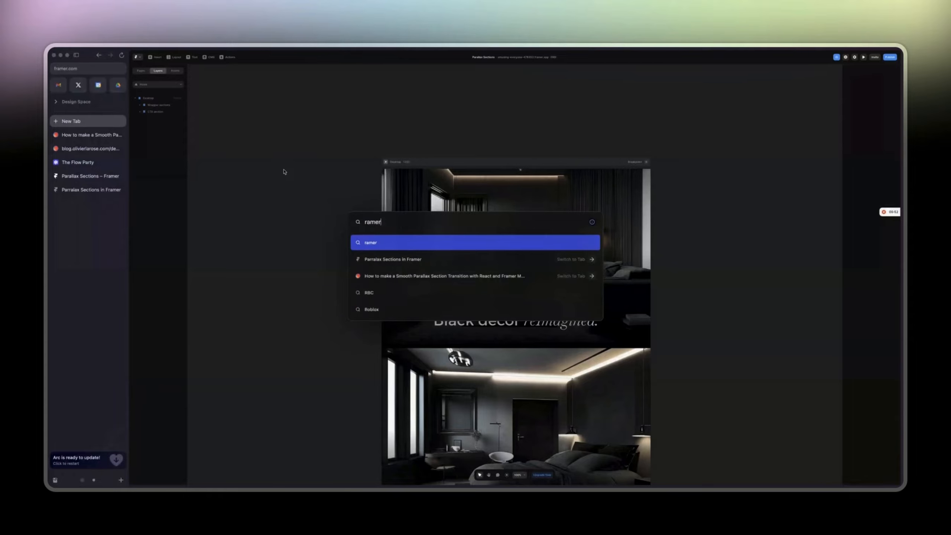
key(Return)
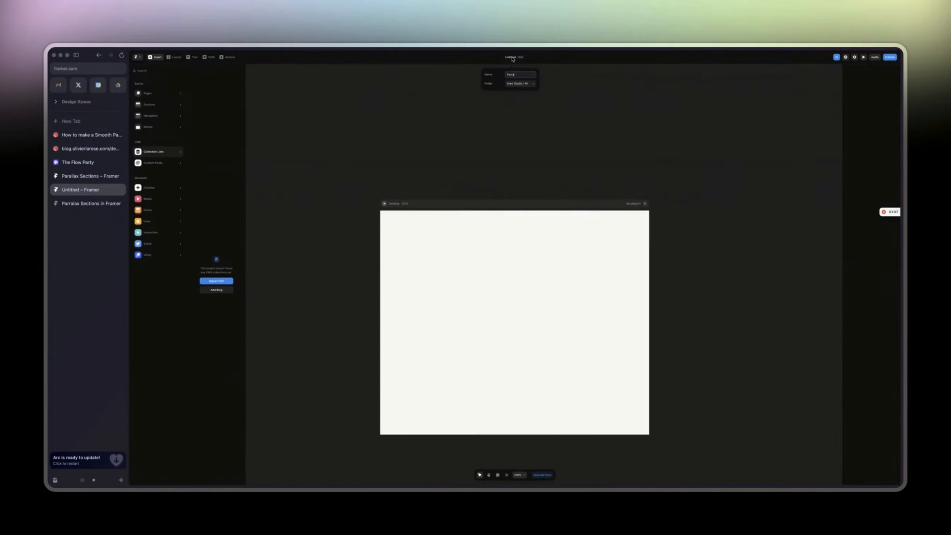
Step: Rename the new project as Parralax section
key(BackSpace)
text(n)
key(Return)
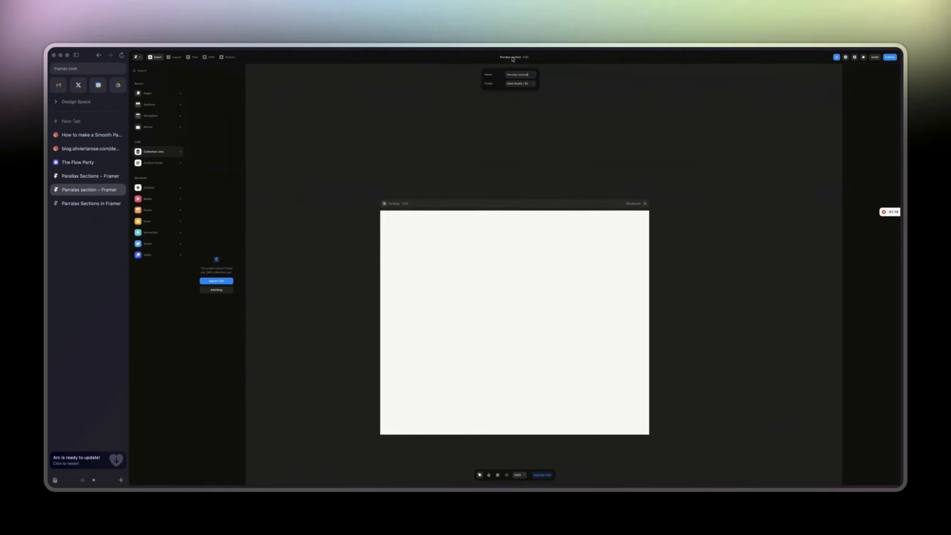
Step: Review the image sections and closing call-to-action section in the finished Parallax Sections project
click(63, 179)
scroll(374, 232, down, 10)
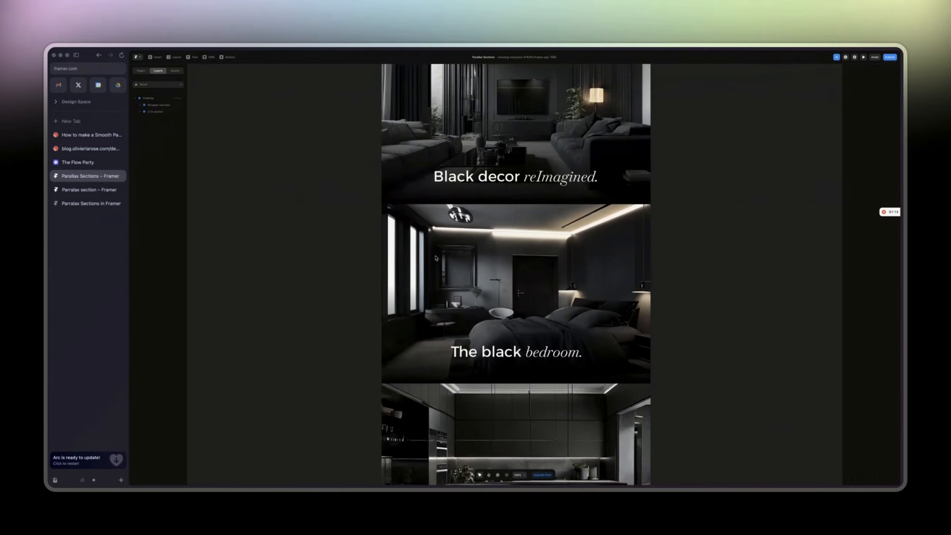
scroll(470, 256, down, 8)
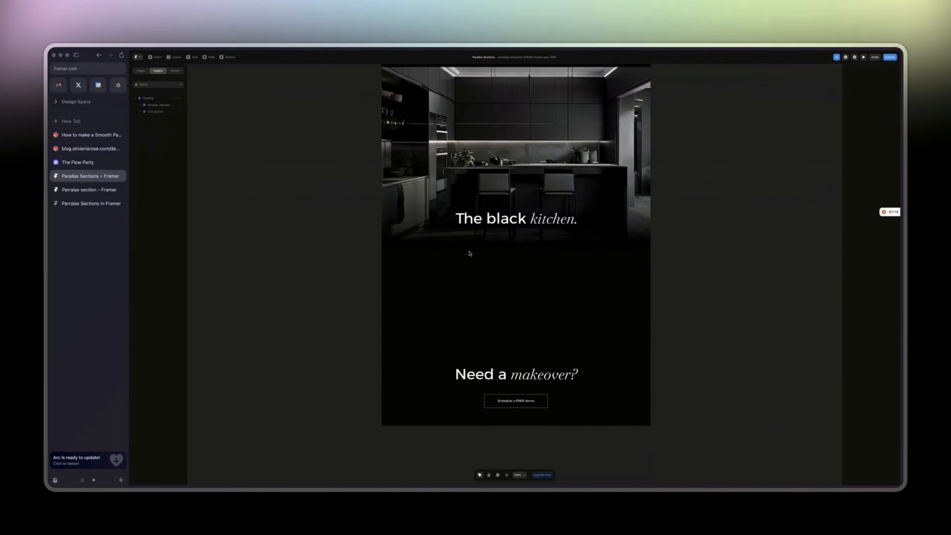
scroll(537, 343, up, 8)
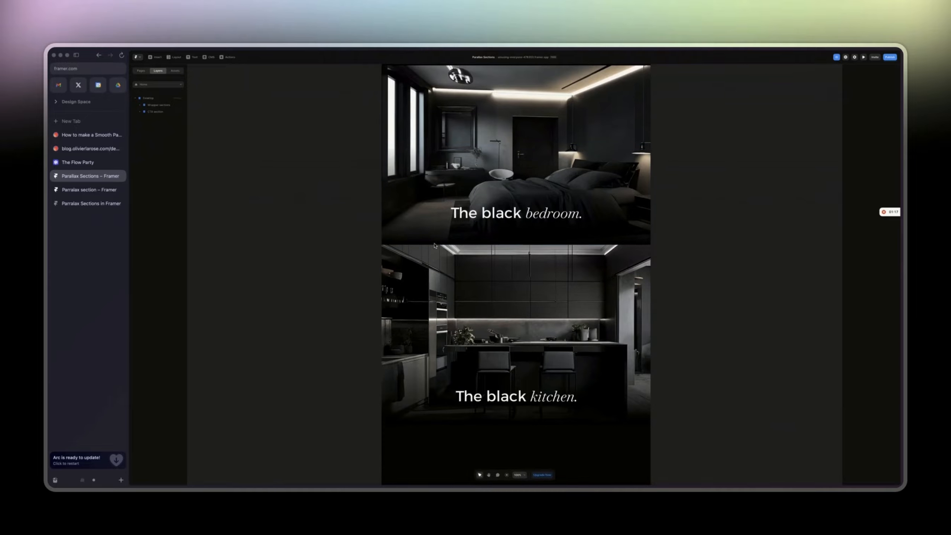
scroll(516, 243, down, 5)
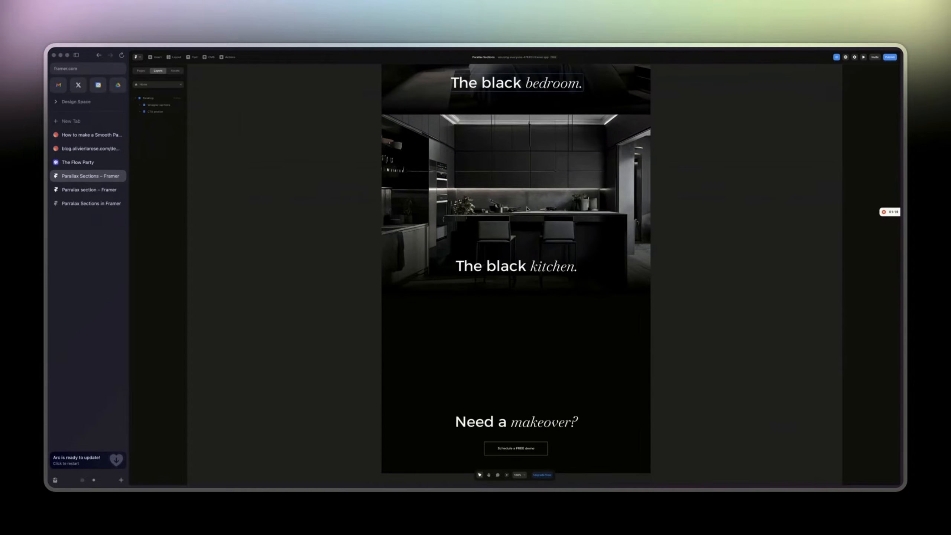
scroll(490, 269, down, 3)
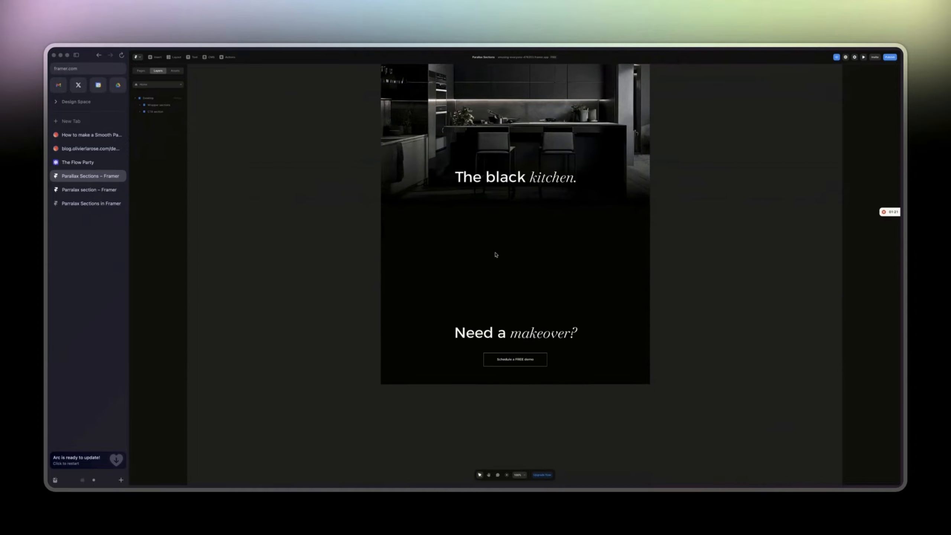
scroll(447, 255, up, 18)
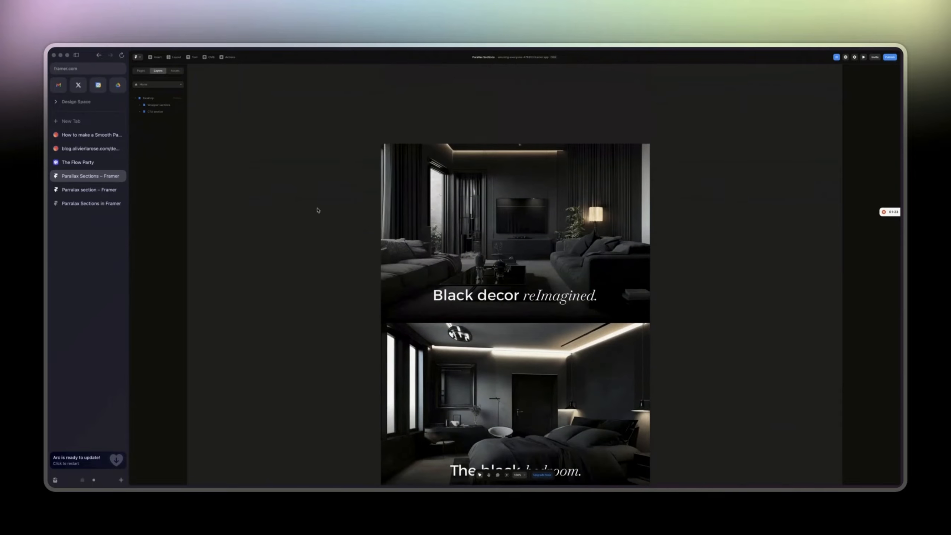
Step: Return to the new Parralax section project and add a vertical stack layout to the Desktop breakpoint
click(75, 189)
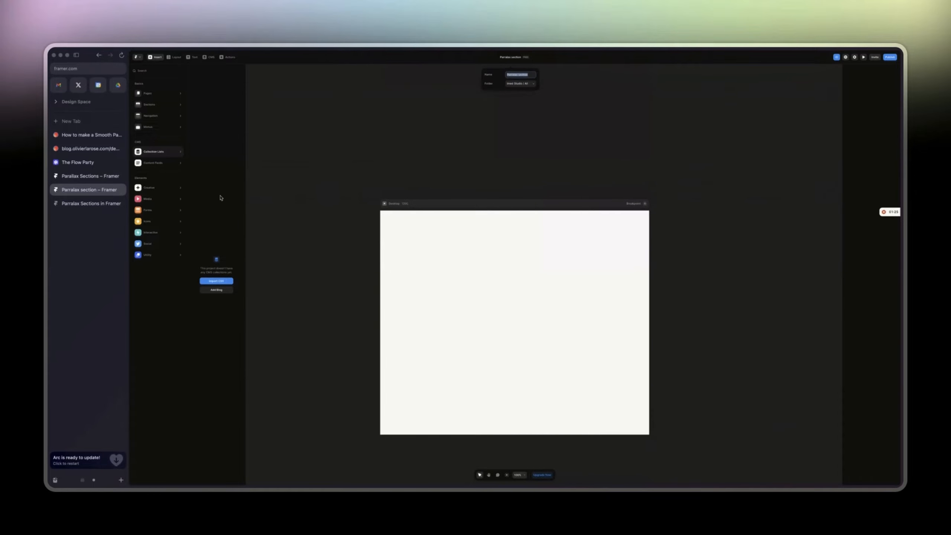
click(331, 233)
mouse_move(155, 91)
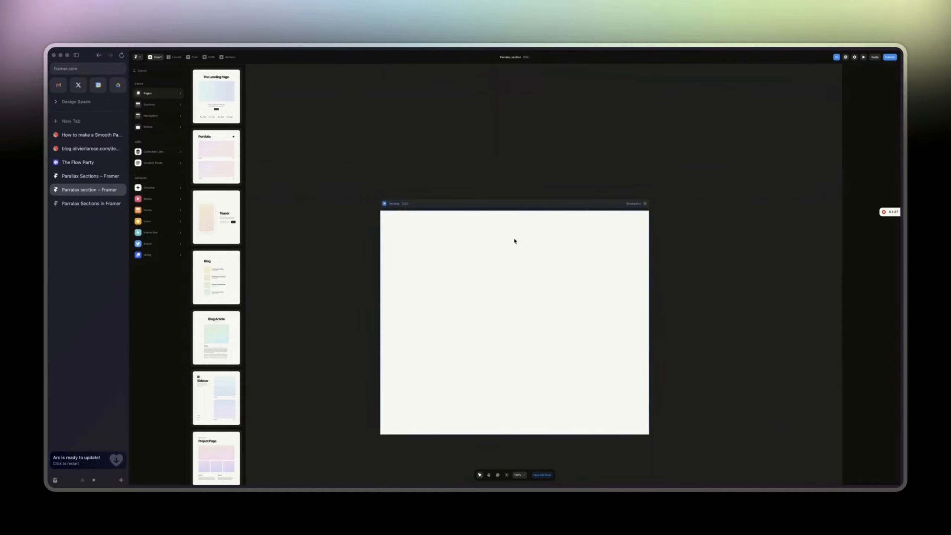
click(441, 209)
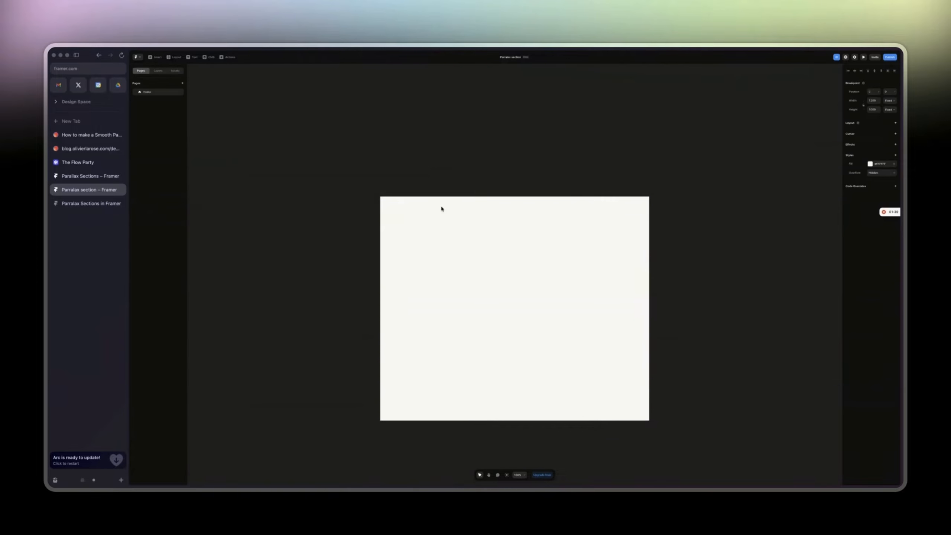
click(158, 70)
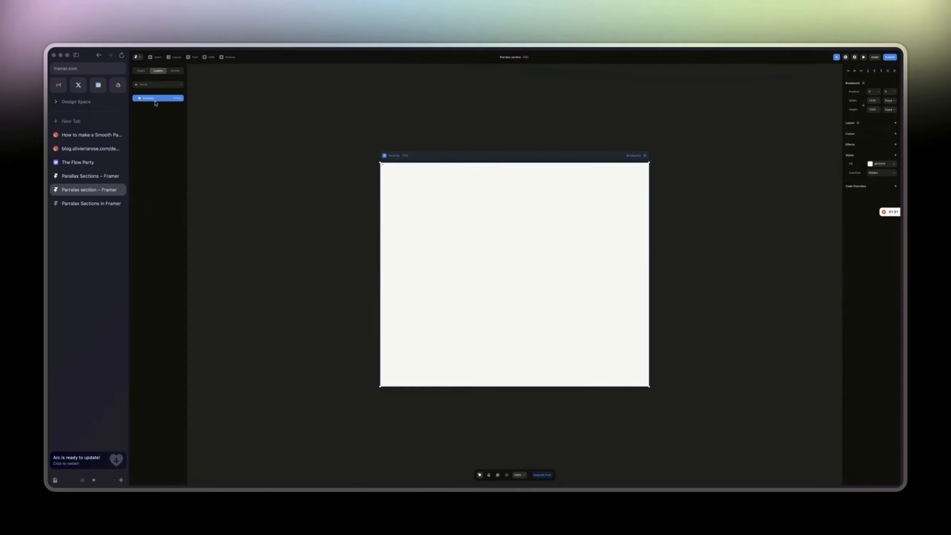
click(895, 124)
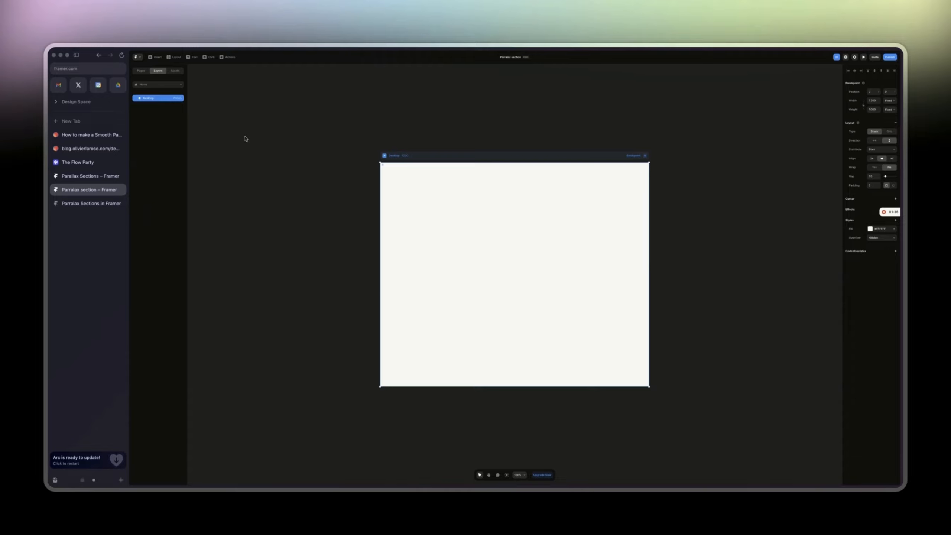
Step: Upload the bedroom, kitchen and living-room images to the canvas and line them up in a row above the Desktop frame
click(291, 157)
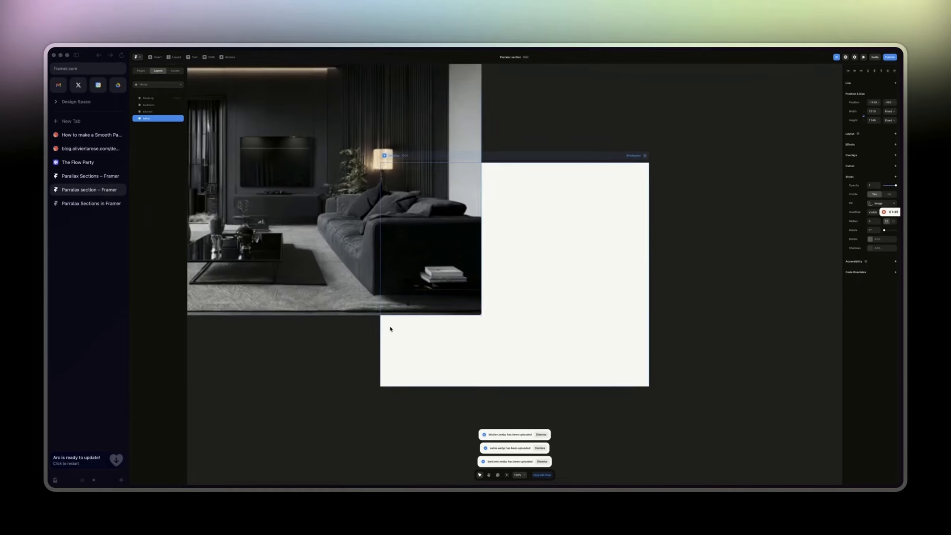
scroll(390, 329, down, 1)
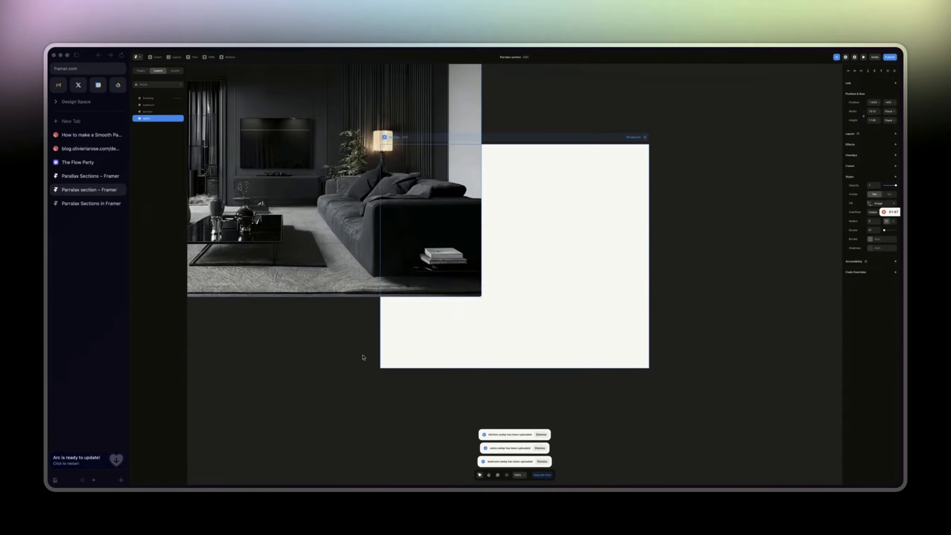
key(super+minus)
key(super+minus)
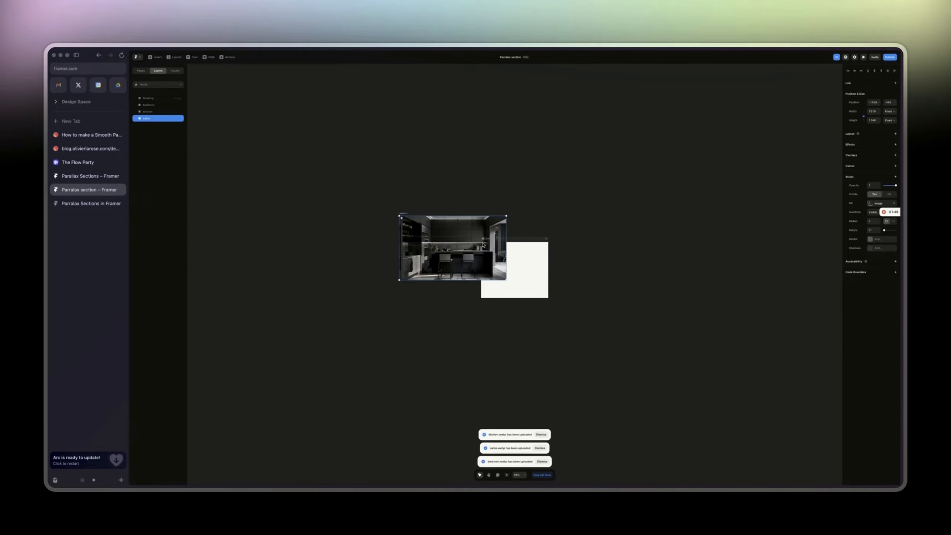
drag(482, 245, 646, 193)
drag(455, 250, 464, 188)
drag(449, 258, 334, 237)
drag(615, 195, 583, 189)
drag(361, 230, 372, 189)
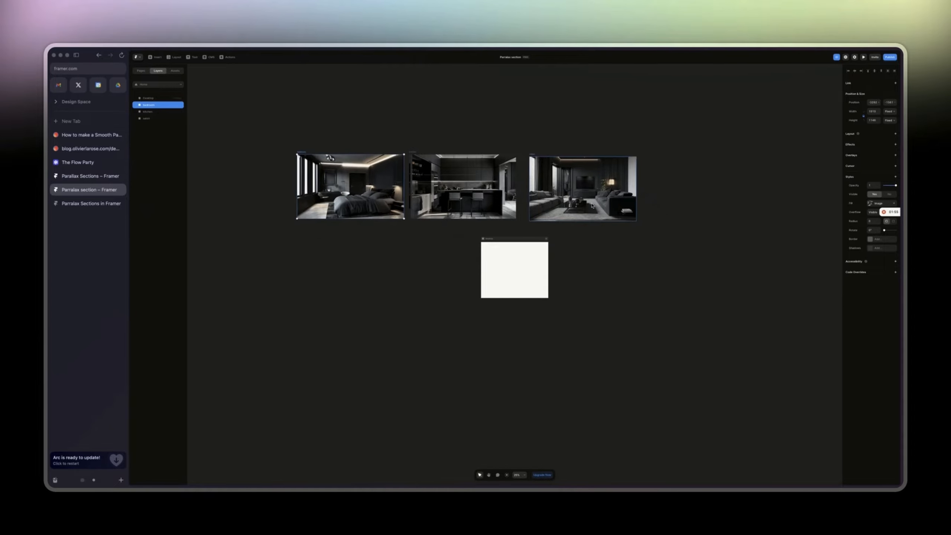
drag(595, 202, 589, 200)
click(451, 271)
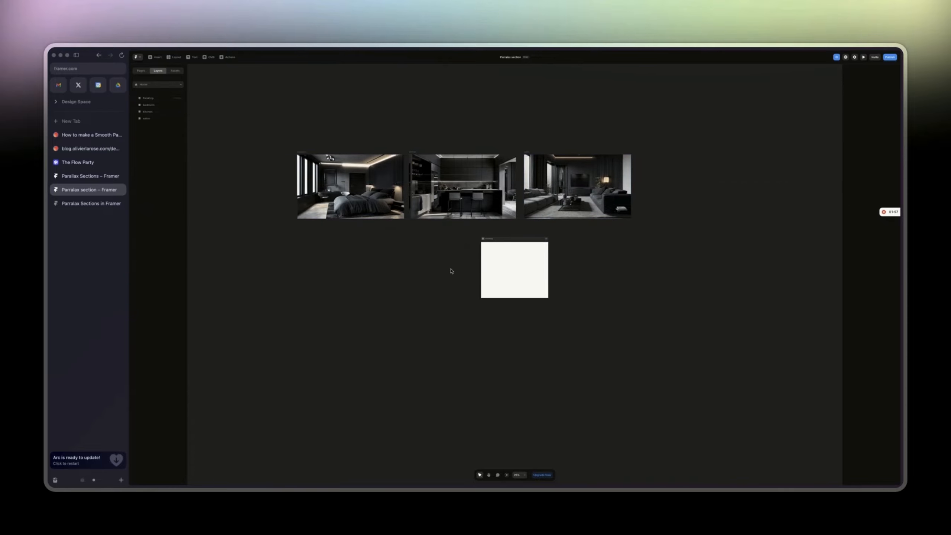
Step: Move the Desktop frame so it sits beneath the kitchen image
scroll(451, 271, up, 5)
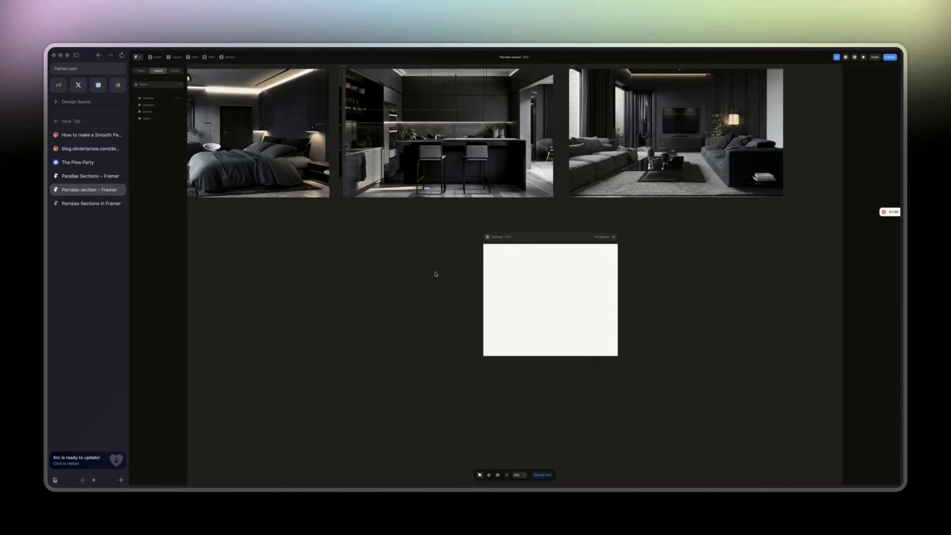
drag(576, 254, 460, 242)
scroll(557, 263, up, 5)
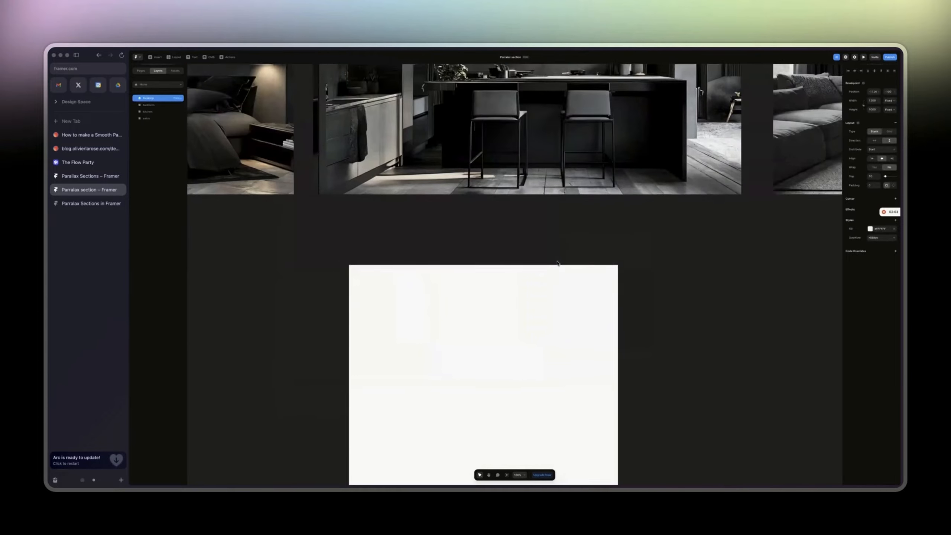
key(super+minus)
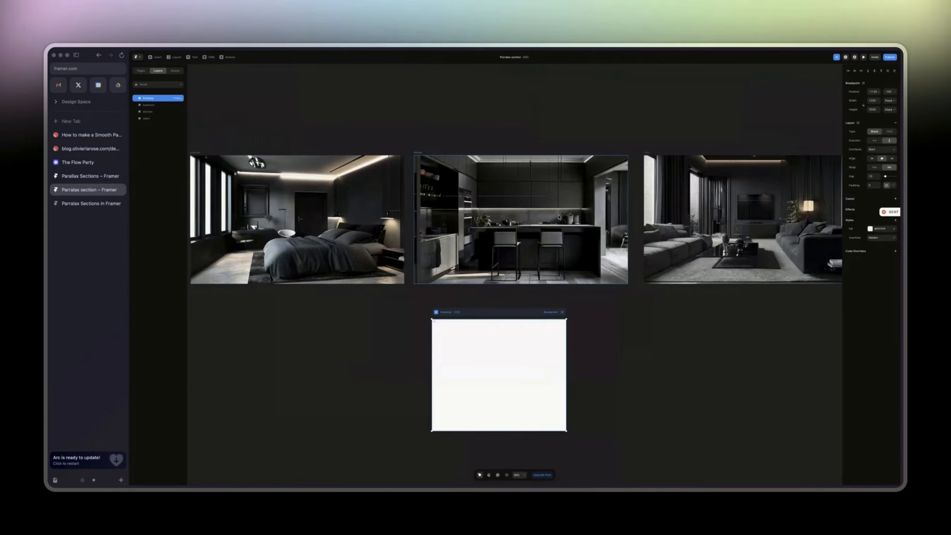
Step: Move the living-room image from the canvas into the Desktop frame, nested at the top of its stack
click(146, 119)
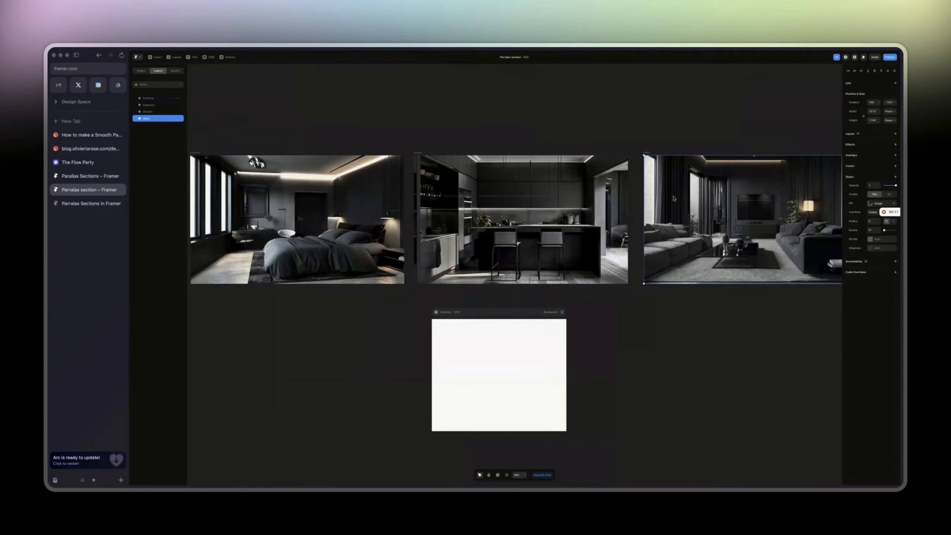
key(Delete)
click(445, 311)
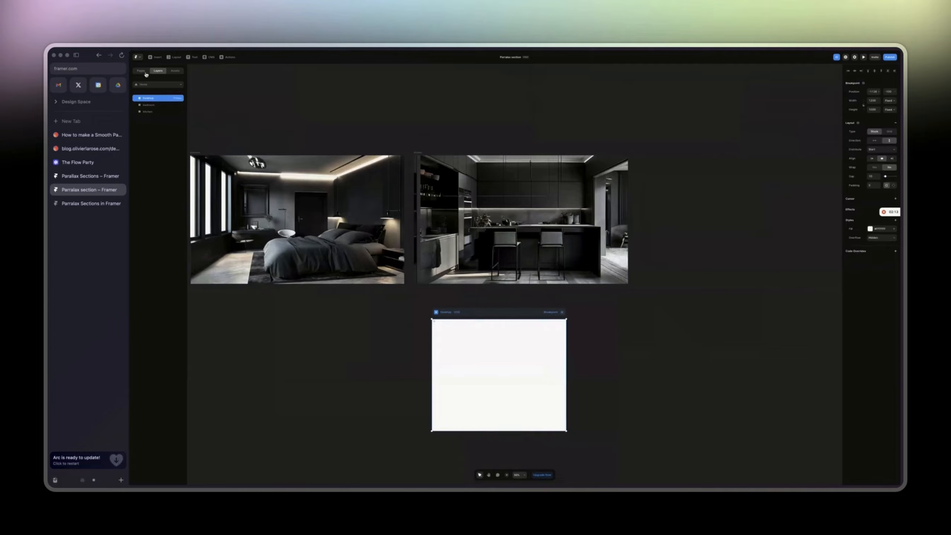
click(146, 75)
click(159, 72)
key(super+z)
scroll(549, 356, down, 3)
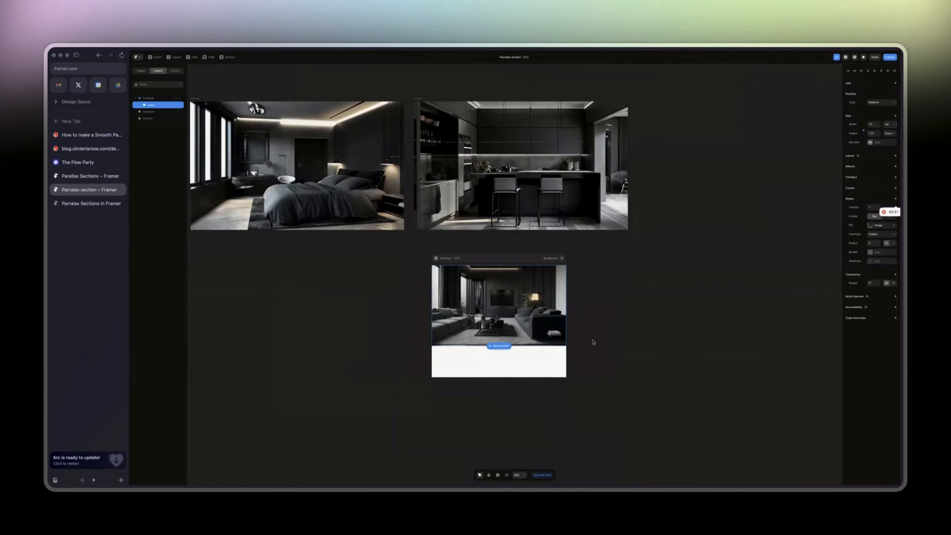
Step: Set the living-room image's height in the Desktop stack to 100vh using the viewport unit
click(602, 338)
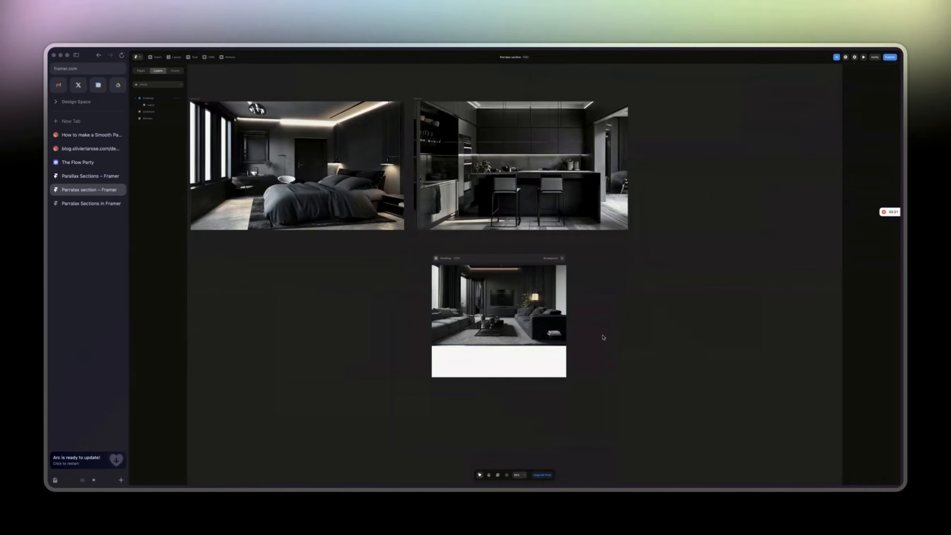
key(super+0)
scroll(603, 337, down, 2)
click(603, 322)
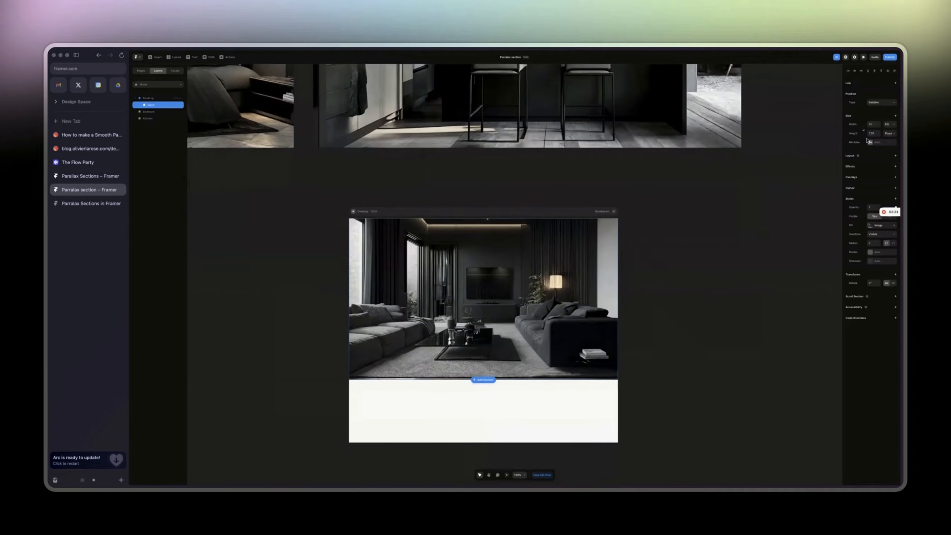
click(889, 135)
click(882, 160)
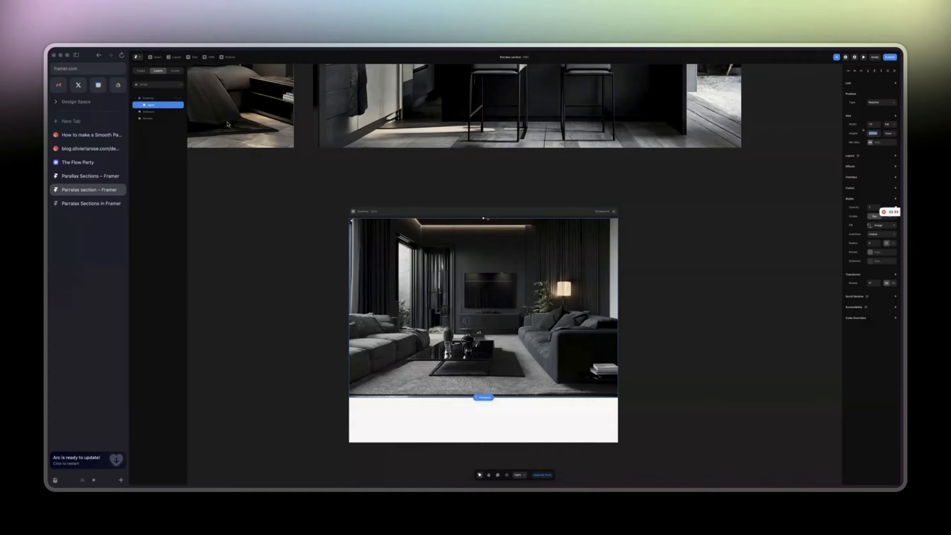
click(591, 176)
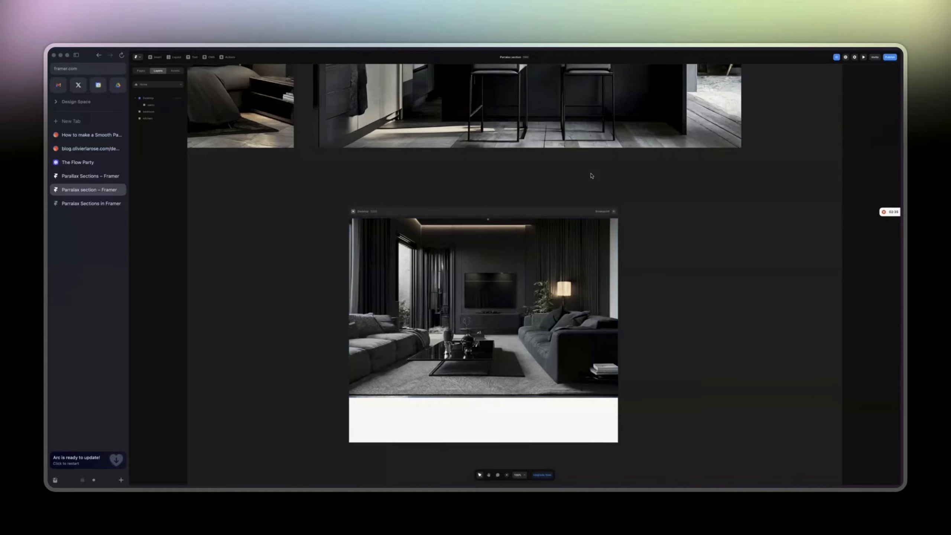
Step: Review the stacked full-height sections in the finished Parallax Sections project and return to the Parralax section project
key(super+minus)
click(557, 198)
click(382, 184)
click(91, 175)
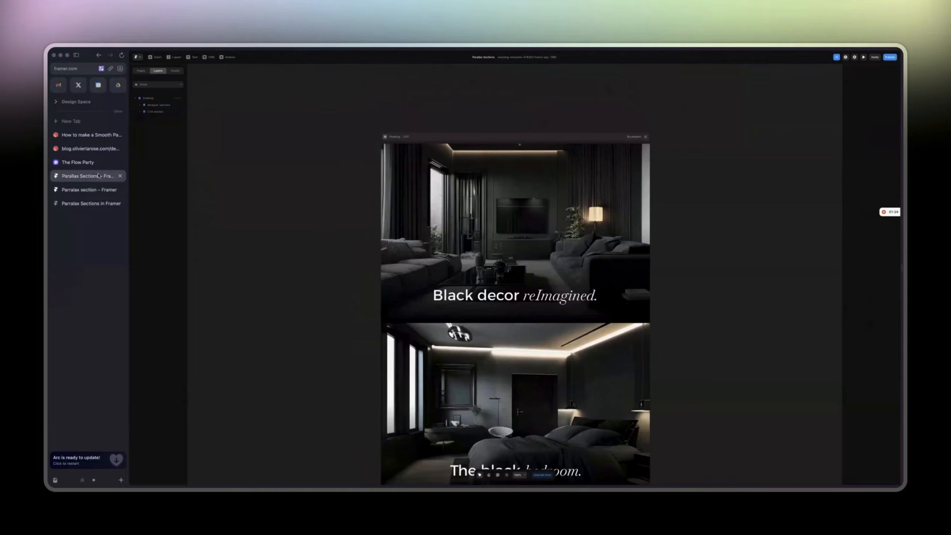
scroll(536, 322, down, 2)
scroll(536, 322, down, 2)
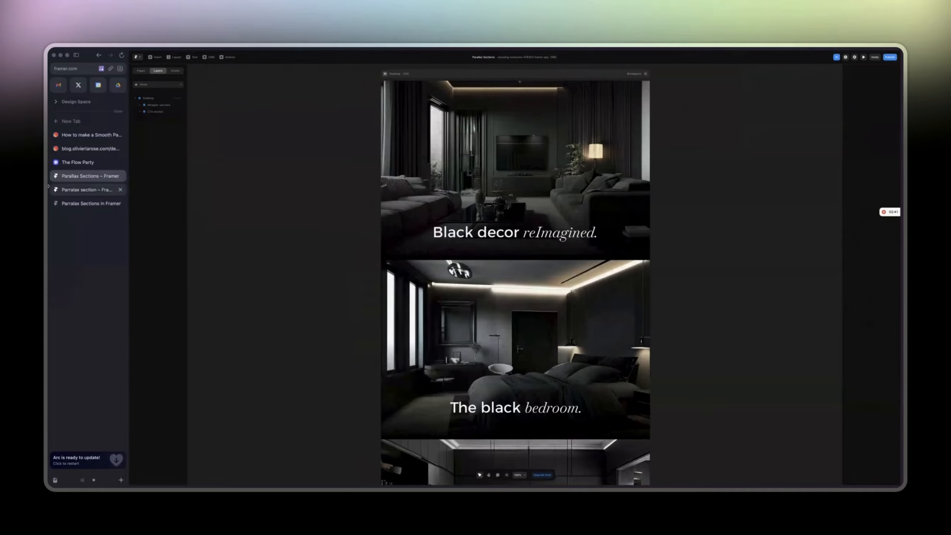
click(87, 189)
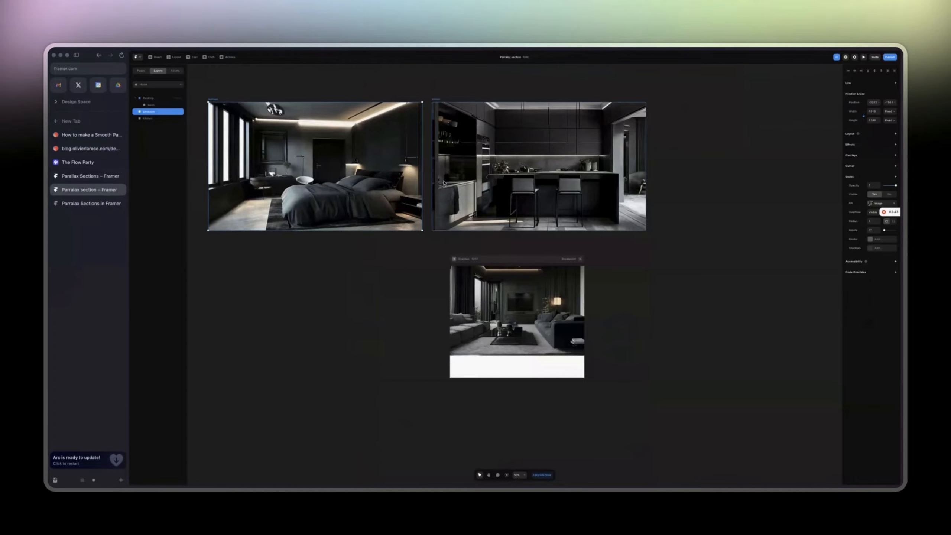
Step: Move the bedroom image into the Desktop stack beneath the living-room image, with Fill width and a height of 100vh
key(super+x)
key(super+v)
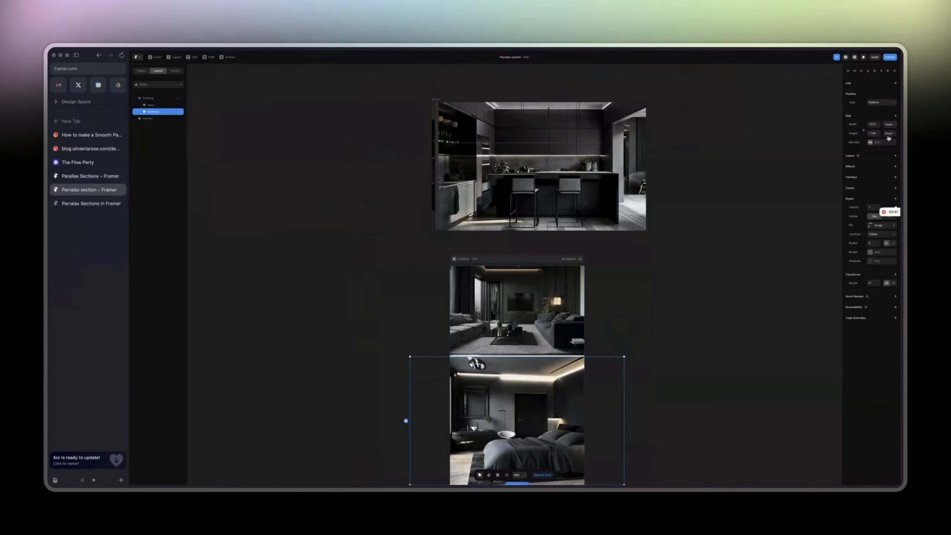
click(887, 137)
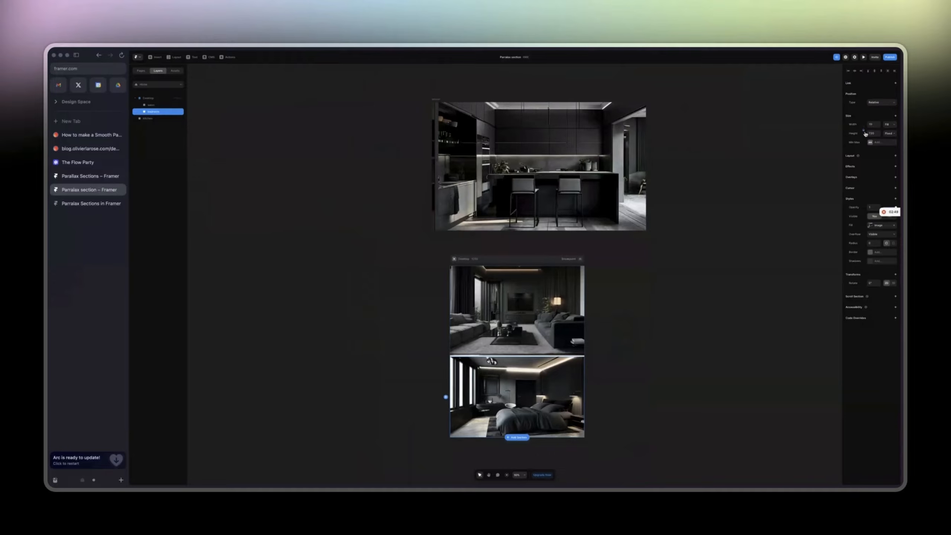
click(885, 156)
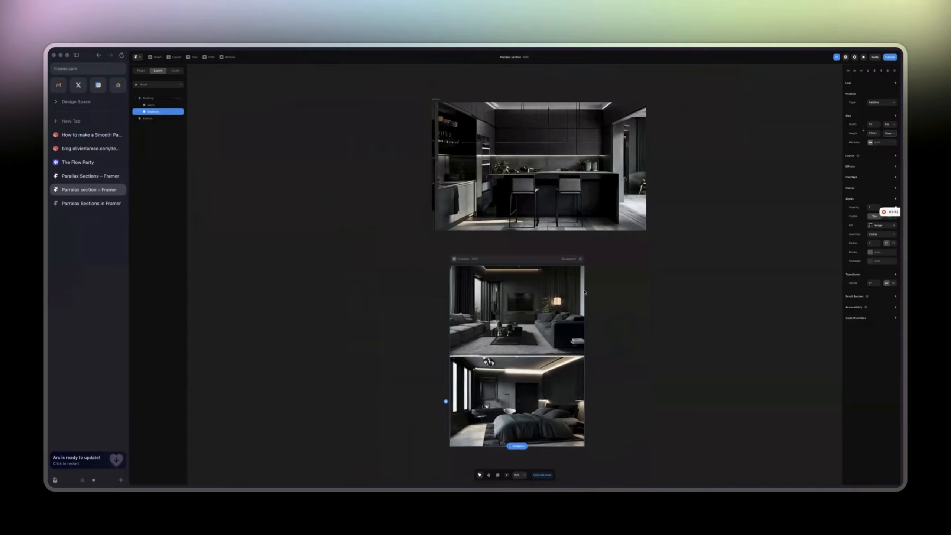
Step: Set the gap of the Desktop frame's stack layout to 0
click(167, 98)
drag(880, 176, 876, 176)
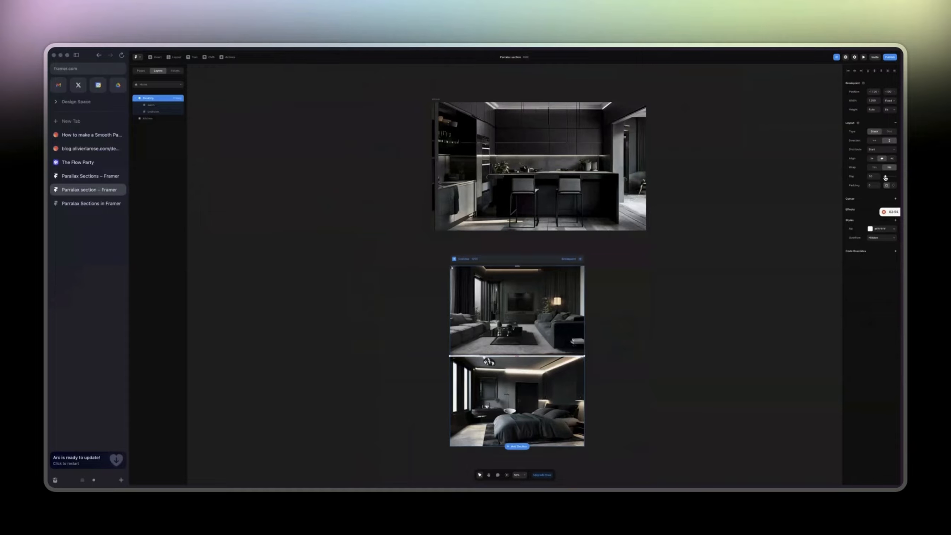
Step: Move the kitchen image into the Desktop stack beneath the bedroom image, with Fill width and a height of 100vh
click(472, 223)
key(super+x)
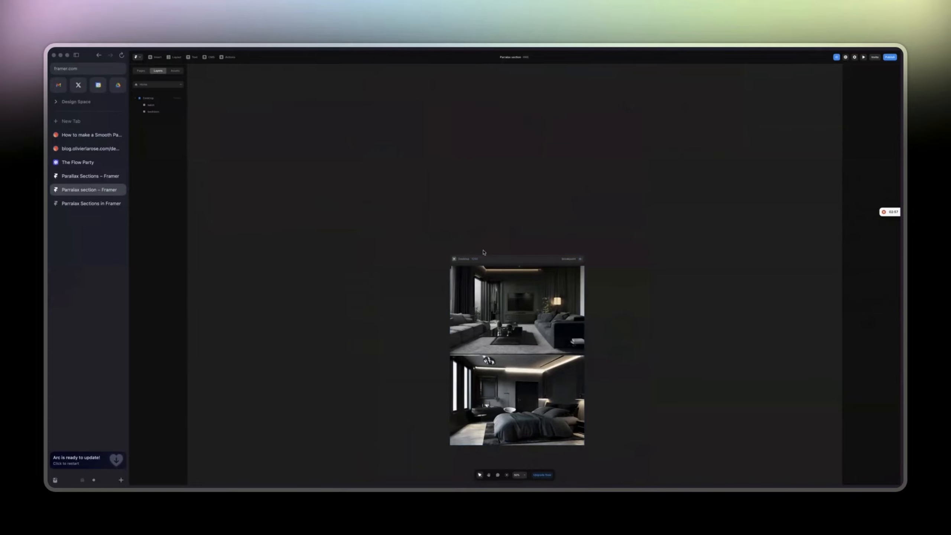
click(485, 258)
key(super+v)
scroll(524, 267, down, 1)
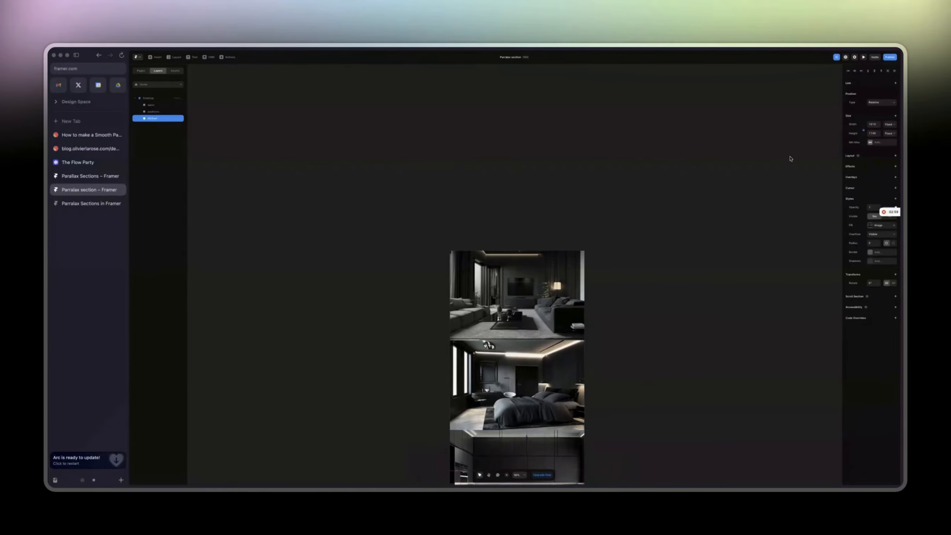
click(864, 131)
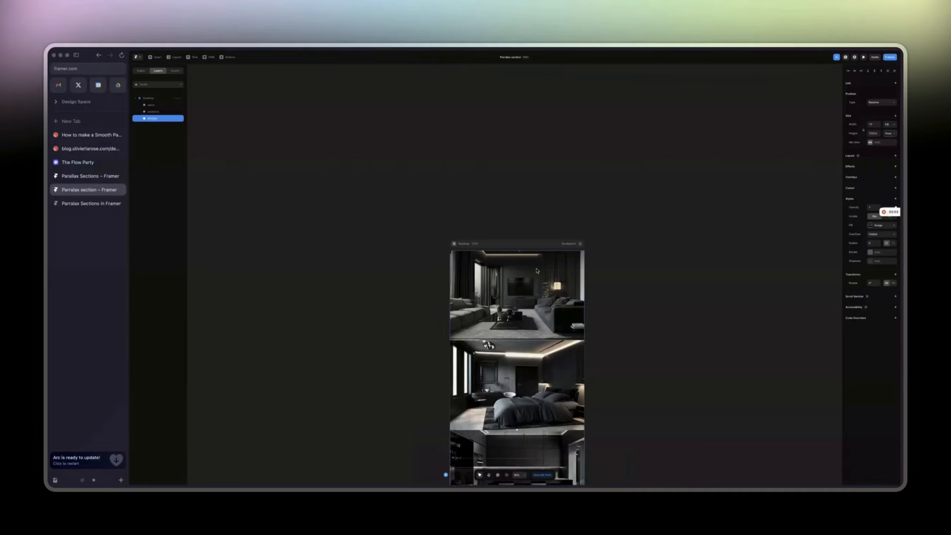
scroll(555, 276, down, 8)
click(409, 219)
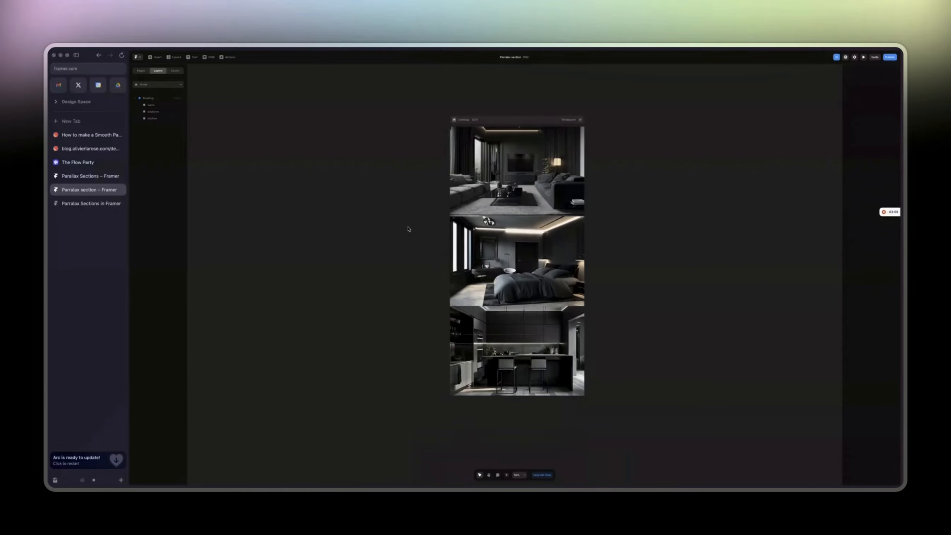
Step: Draw a wide frame about 128 px high inside the living-room image, near its lower edge
key(super+plus)
scroll(450, 258, up, 5)
click(450, 257)
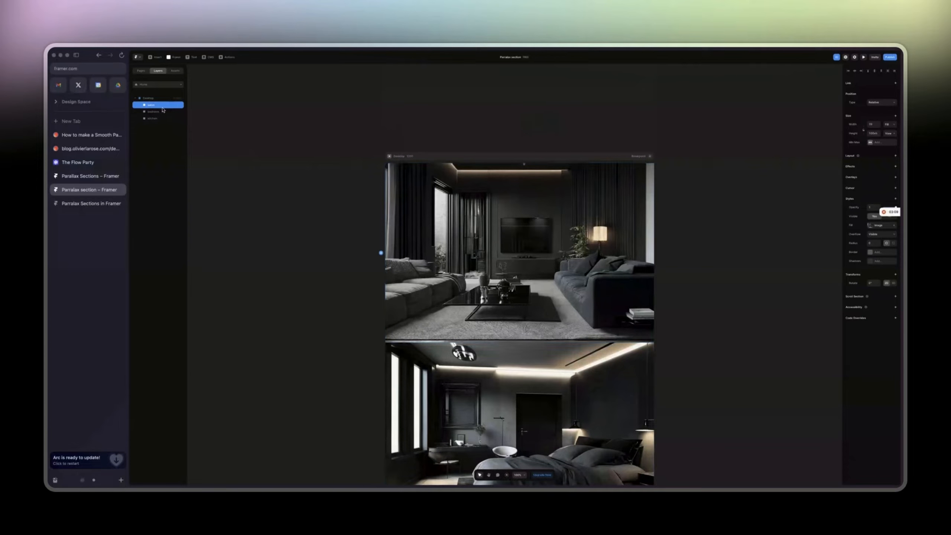
key(f)
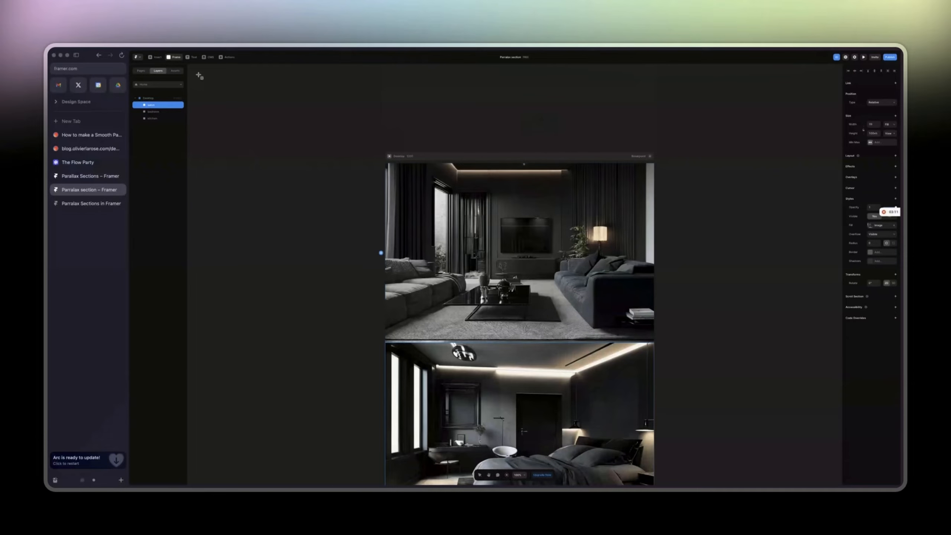
click(174, 58)
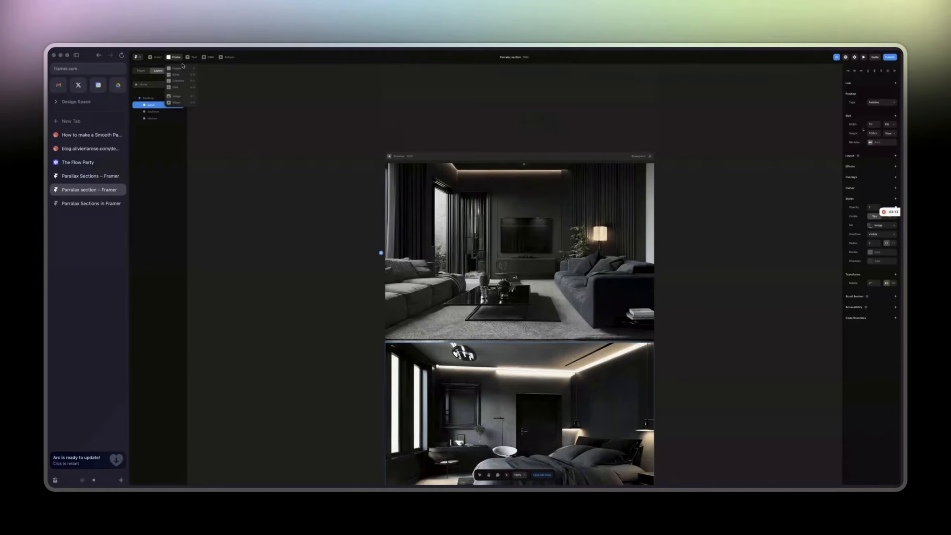
key(Escape)
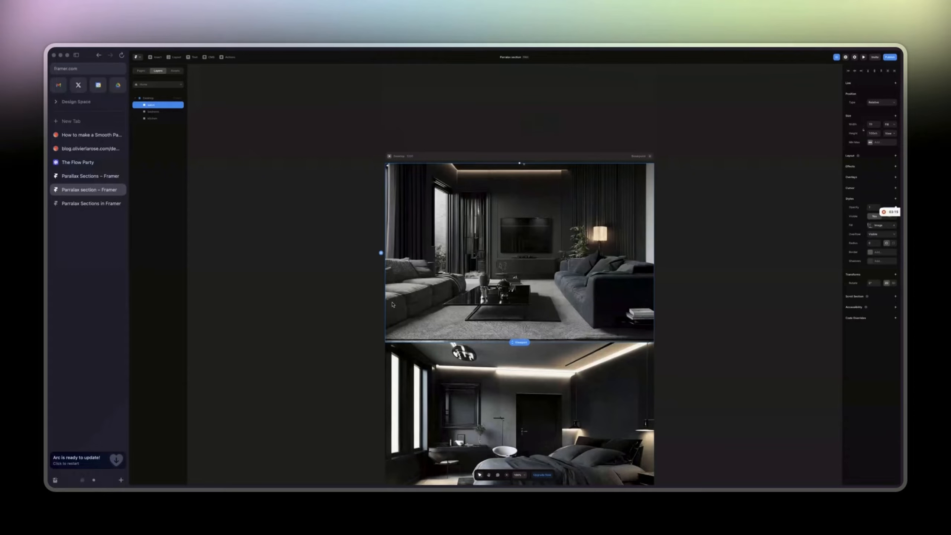
key(f)
drag(391, 305, 629, 333)
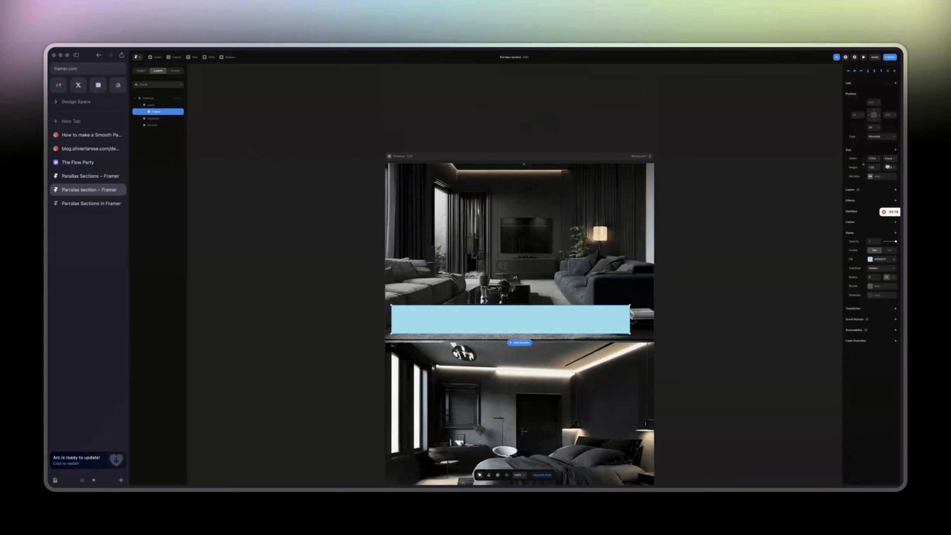
key(super+z)
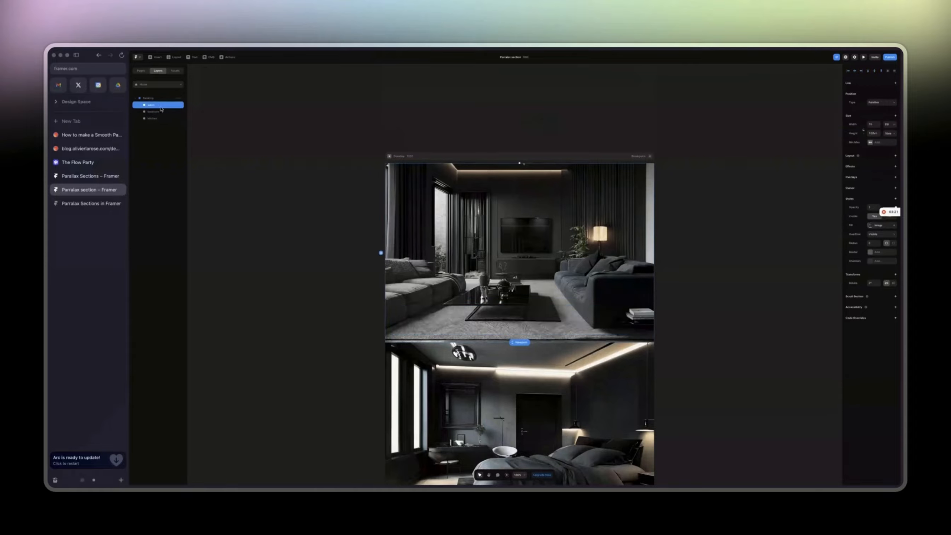
key(super+shift+z)
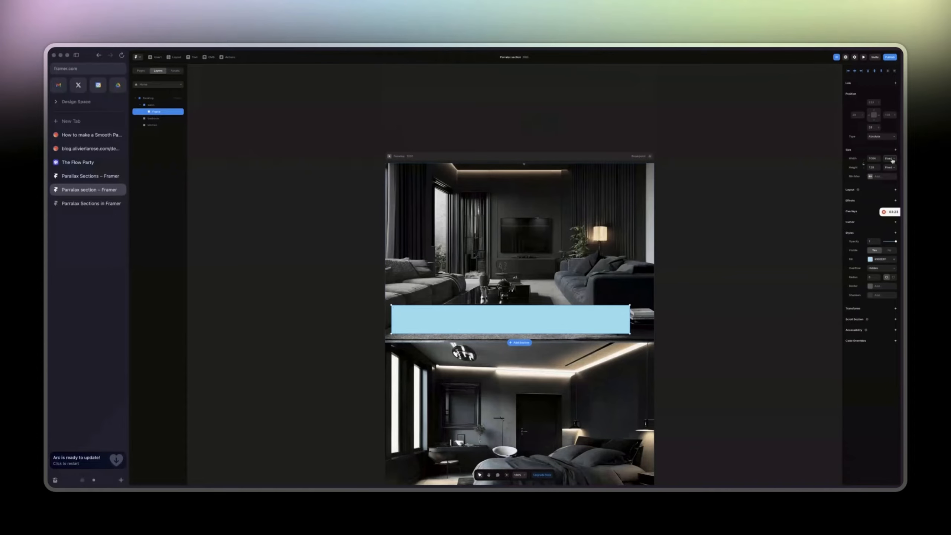
Step: Set the new frame's width to 100% and its left and bottom offsets to 0 within the living-room image
click(872, 160)
text(100%)
key(Return)
click(856, 114)
key(Return)
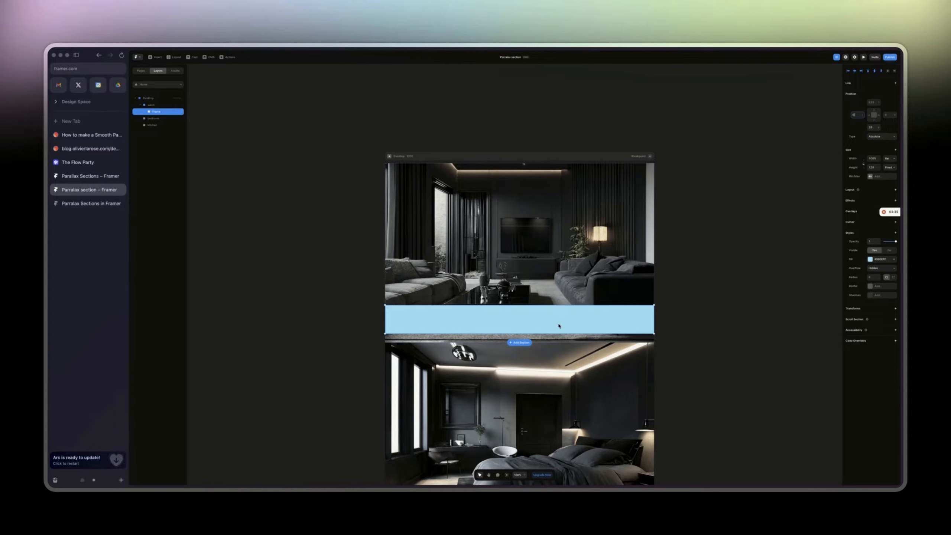
click(872, 127)
text(0)
key(Return)
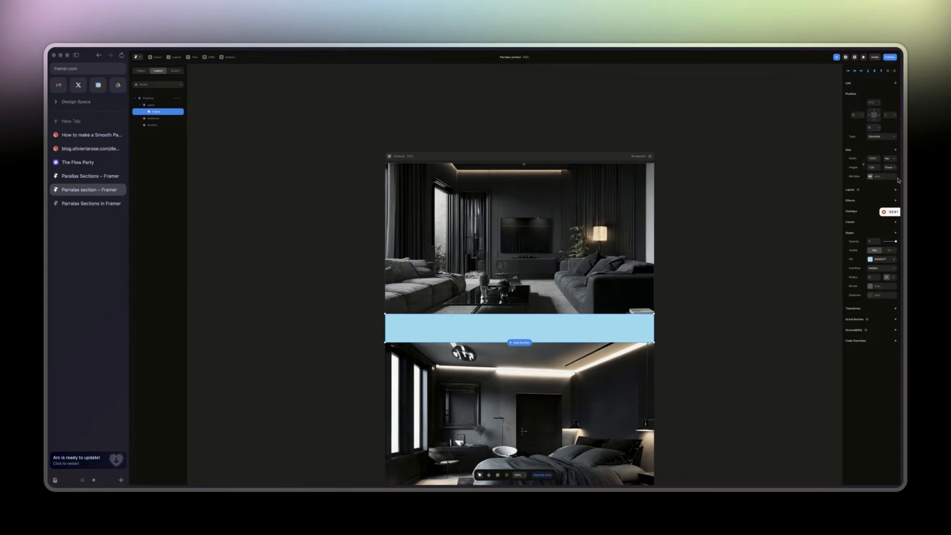
Step: Give the frame a linear gradient fill that fades from transparent down to black, and set its height to 500
click(874, 260)
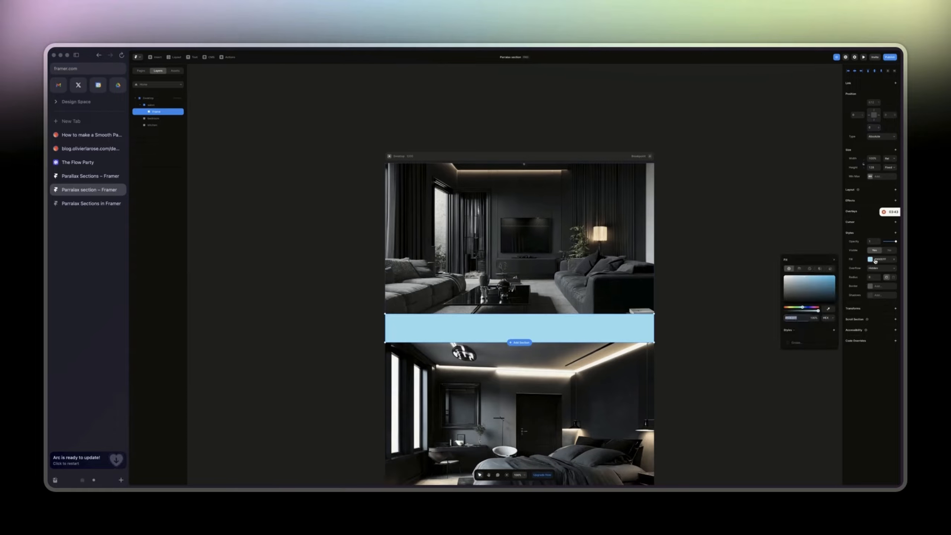
click(799, 269)
drag(796, 299, 760, 322)
click(834, 280)
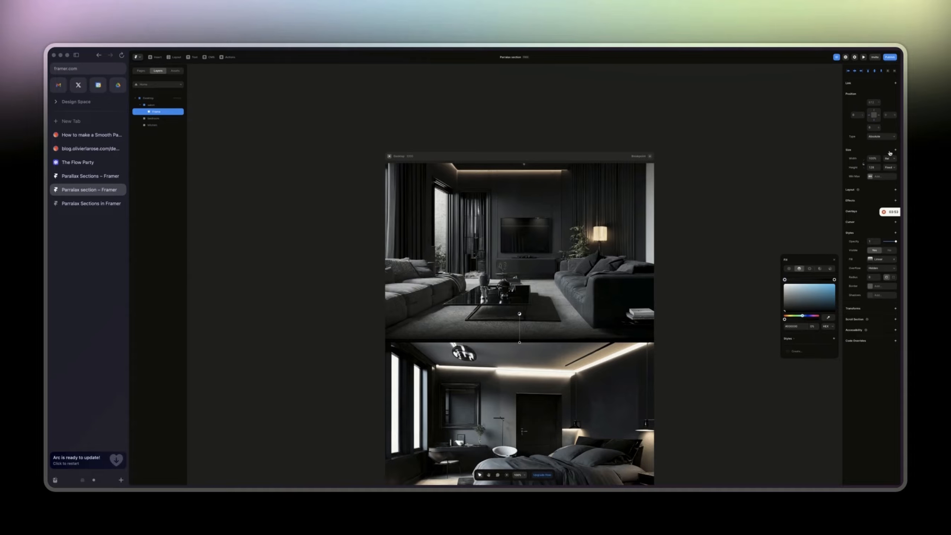
click(873, 167)
text(500)
key(Return)
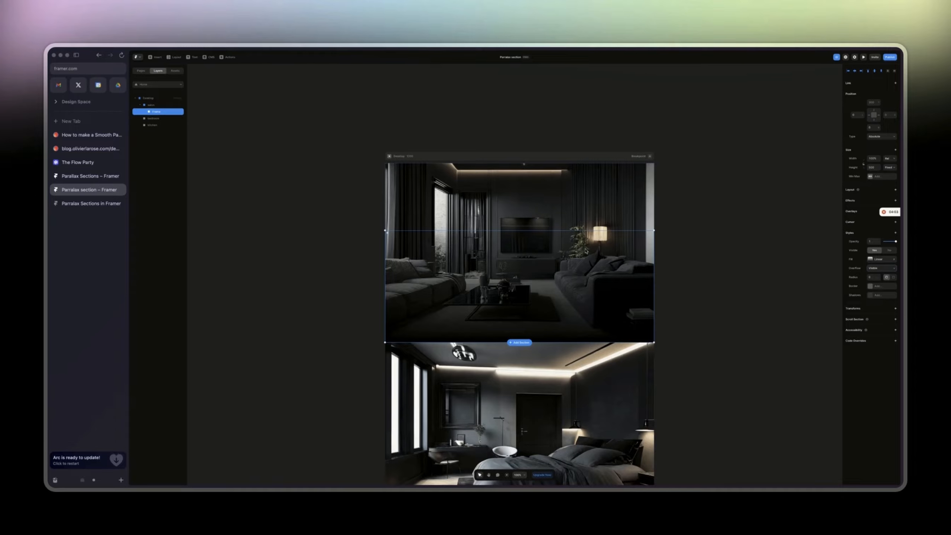
click(158, 98)
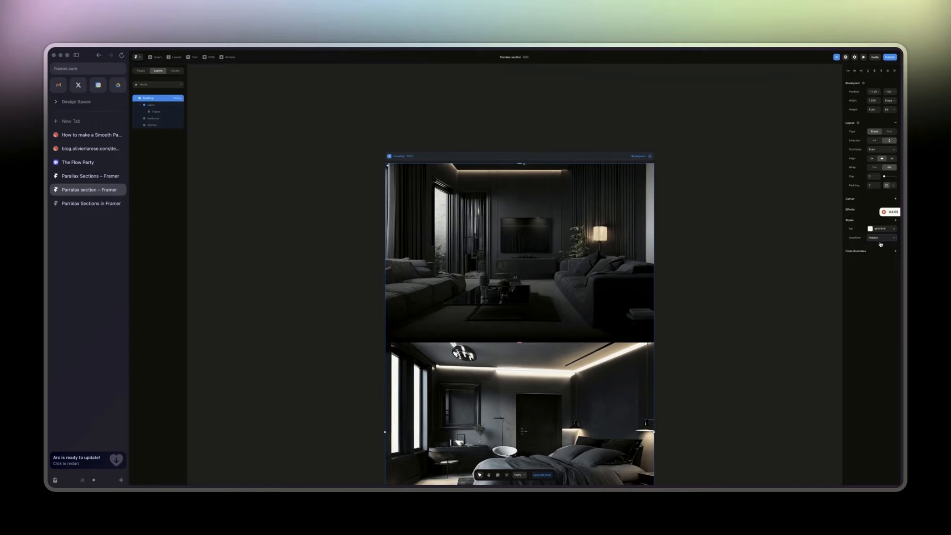
click(153, 118)
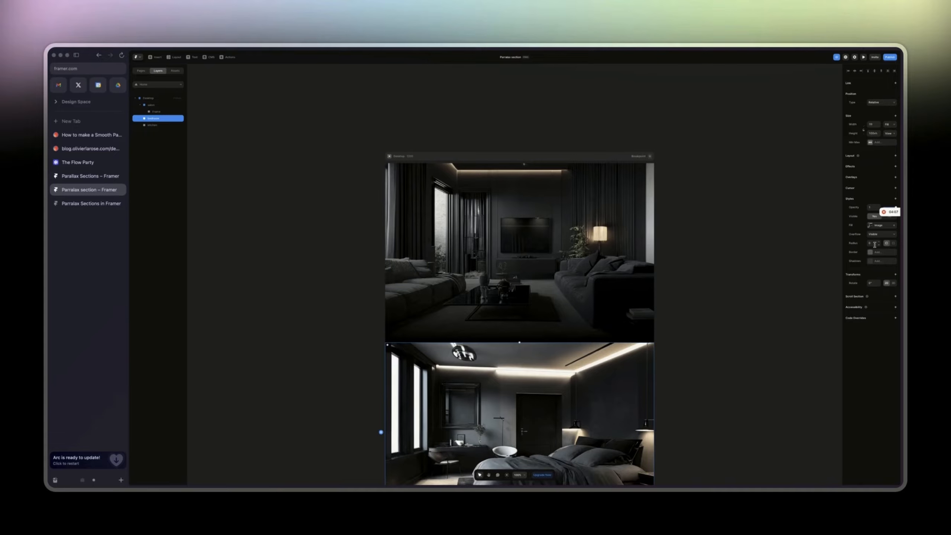
click(158, 125)
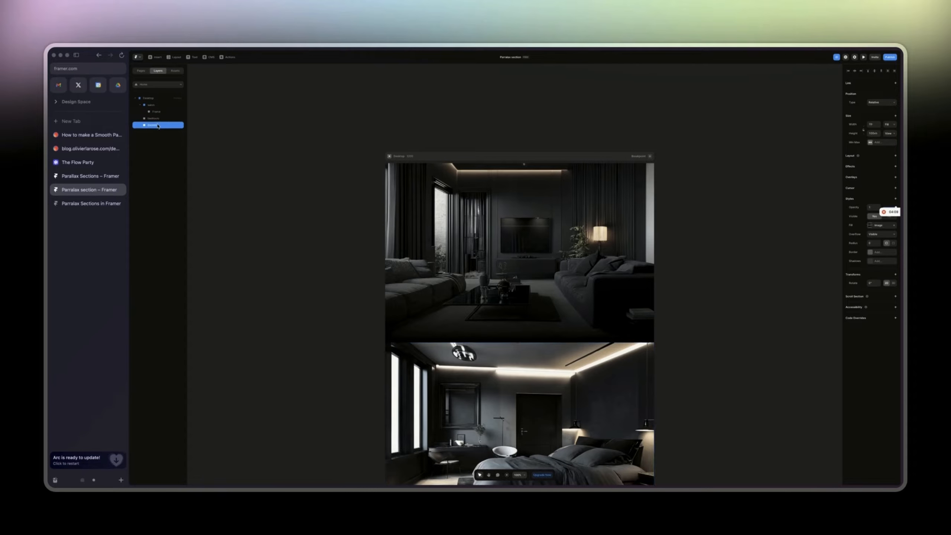
Step: Rename the gradient frame inside the living-room image to "Gradient"
click(163, 111)
double_click(160, 112)
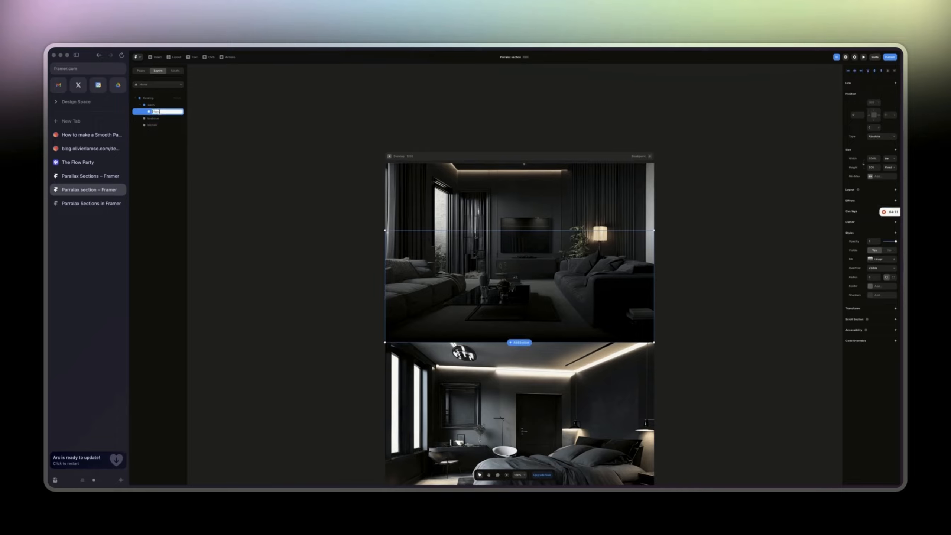
text(Gradient)
key(Return)
Step: Paste copies of the Gradient frame into the bedroom and kitchen images so each has the same dark fade
click(163, 118)
key(super+v)
scroll(398, 151, down, 3)
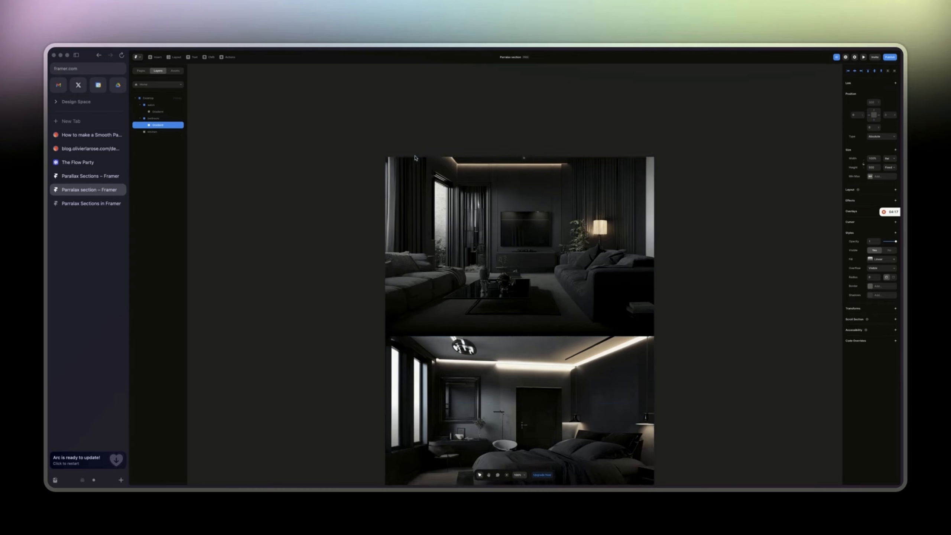
click(153, 132)
key(super+v)
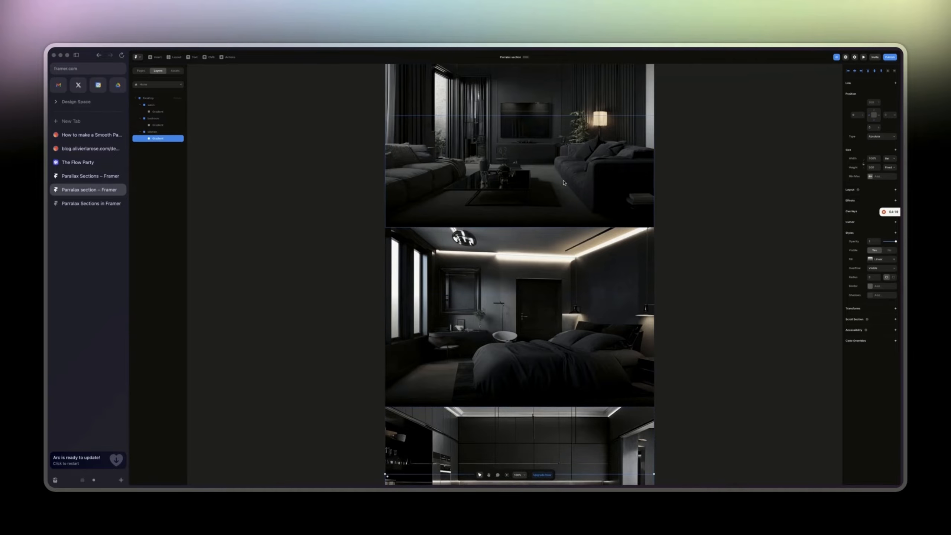
scroll(564, 182, down, 3)
scroll(530, 228, up, 5)
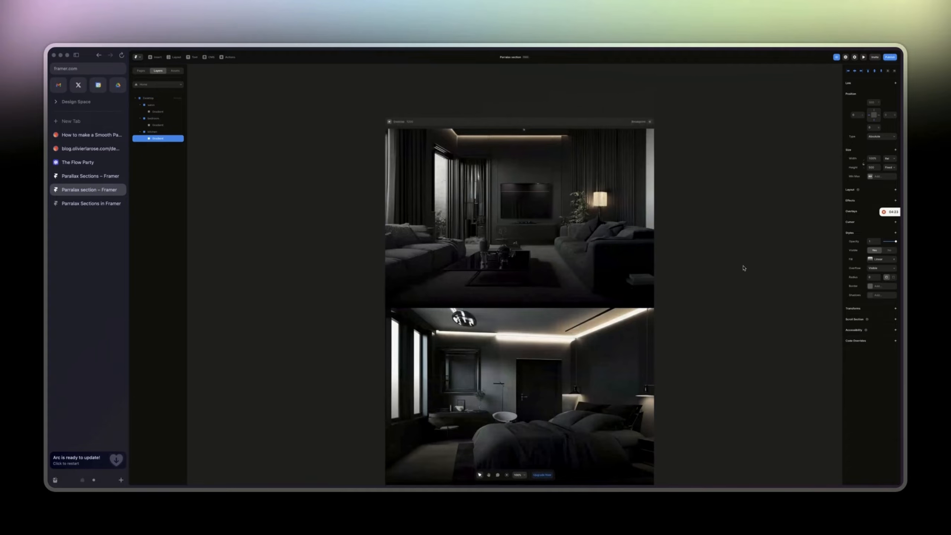
key(super+equal)
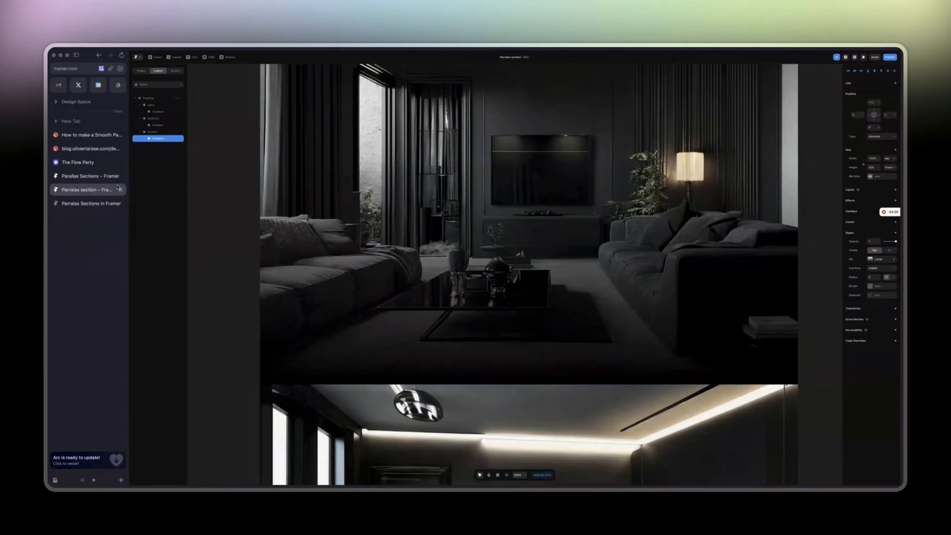
Step: Add the text "Black decor reImagined." inside the living-room image's gradient frame, matching the wording of the reference project's heading
click(109, 176)
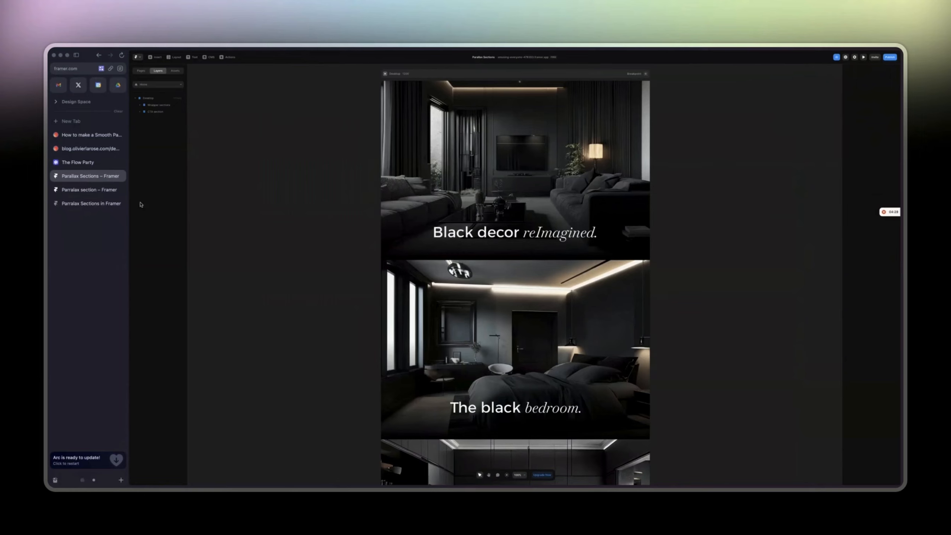
click(522, 238)
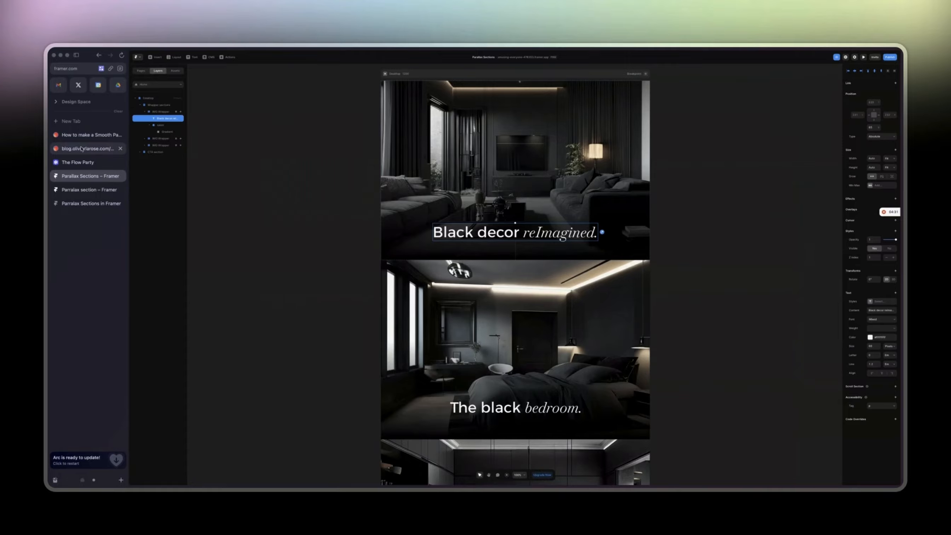
click(97, 189)
click(502, 320)
key(t)
click(469, 340)
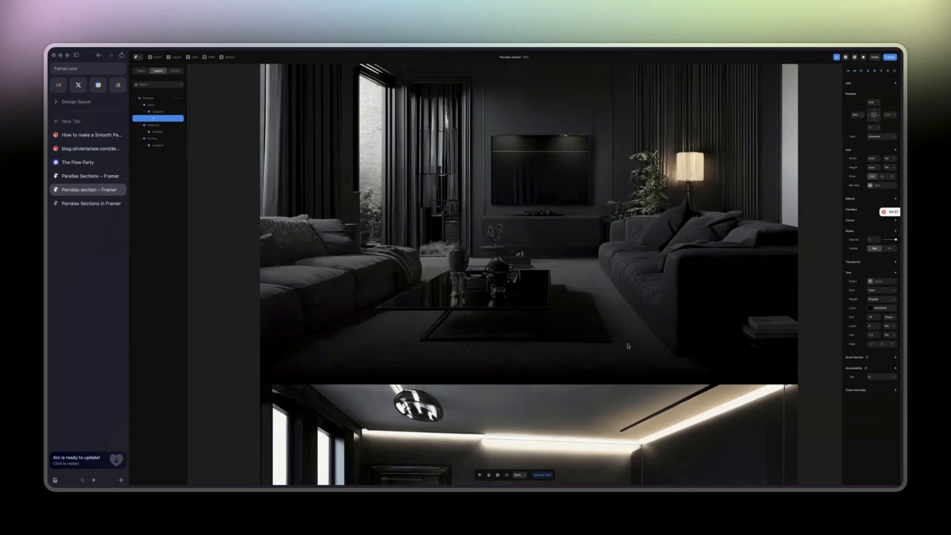
text(Saloerimagined)
click(110, 177)
click(100, 189)
Step: Enlarge the font size of the "Black decor reImagined." text to a large heading
click(870, 316)
key(shift+Up)
key(shift+Up)
key(shift+Up)
key(shift+Up)
key(shift+Up)
key(shift+Up)
key(shift+Up)
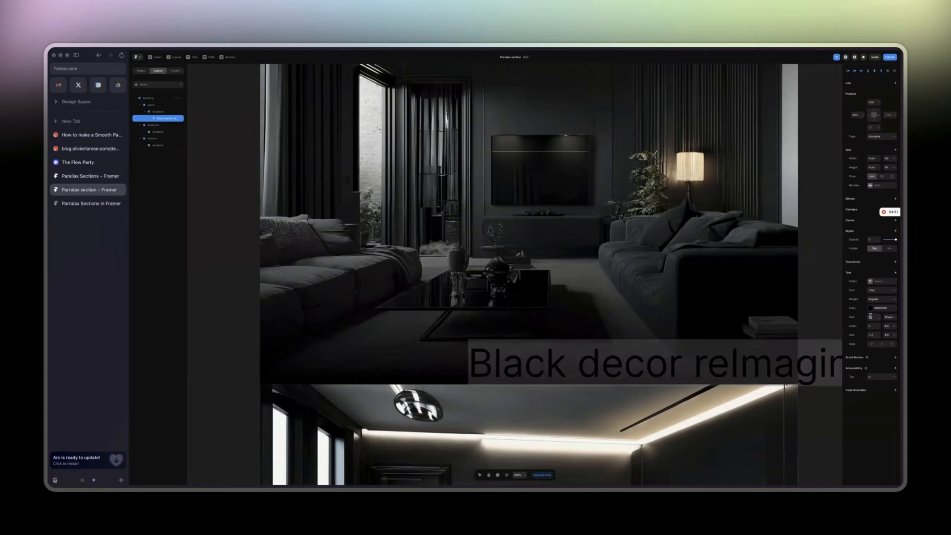
key(shift+Down)
Step: Colour the living-room heading white and move it to the horizontal centre of the gradient's lower part
click(869, 310)
drag(822, 344, 726, 308)
drag(685, 369, 567, 331)
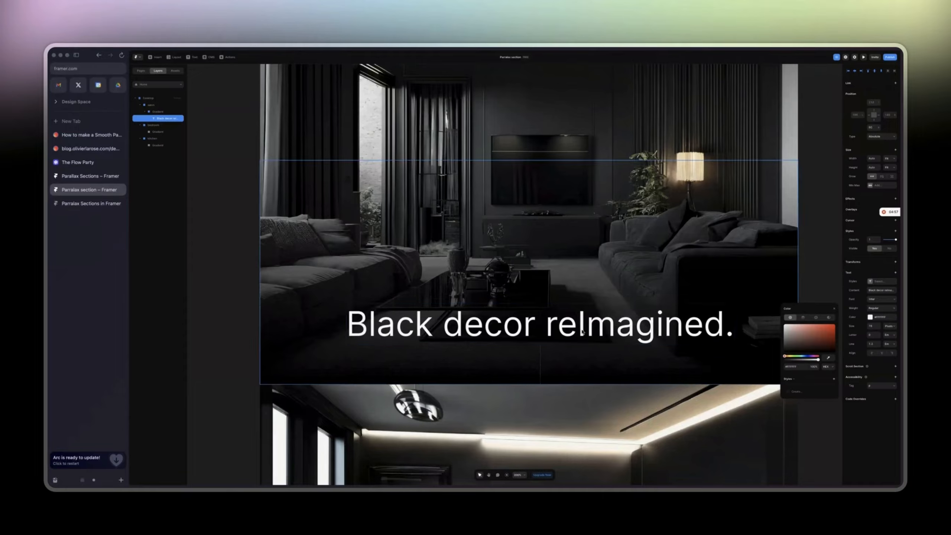
Step: Set the font of the whole living-room heading to Alexandria
double_click(502, 325)
click(529, 327)
drag(577, 325, 586, 325)
key(super+a)
click(882, 292)
text(alex)
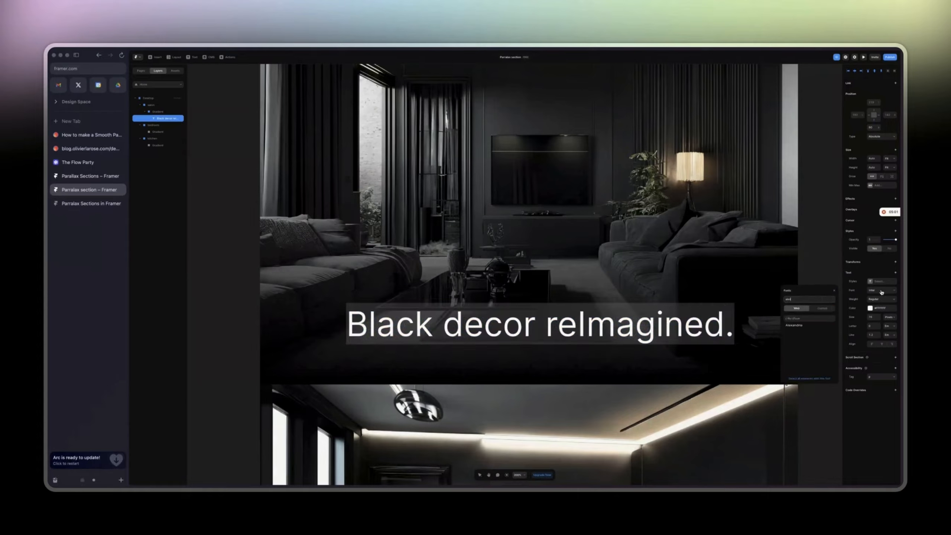
click(801, 325)
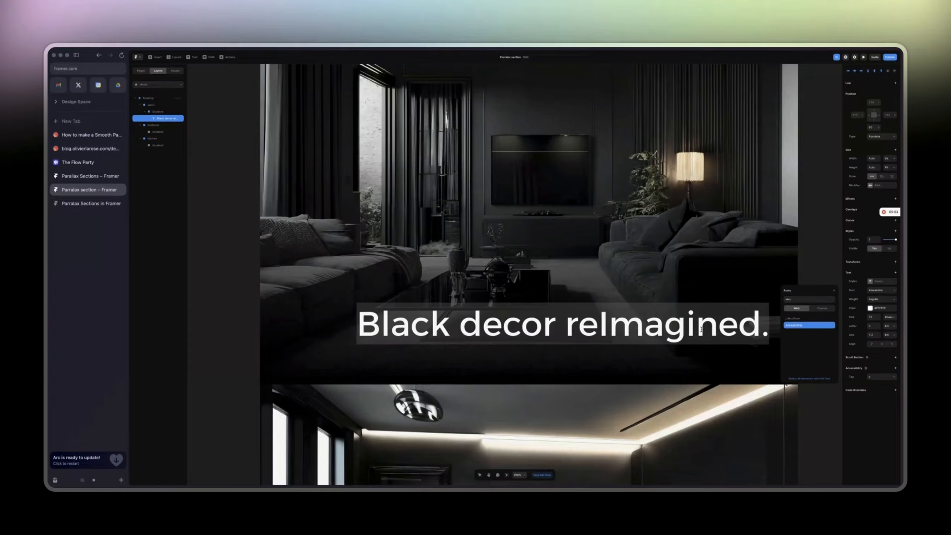
Step: Check the heading's fonts in the reference project, and set "reImagined." in the living-room heading to Baskerville
click(90, 176)
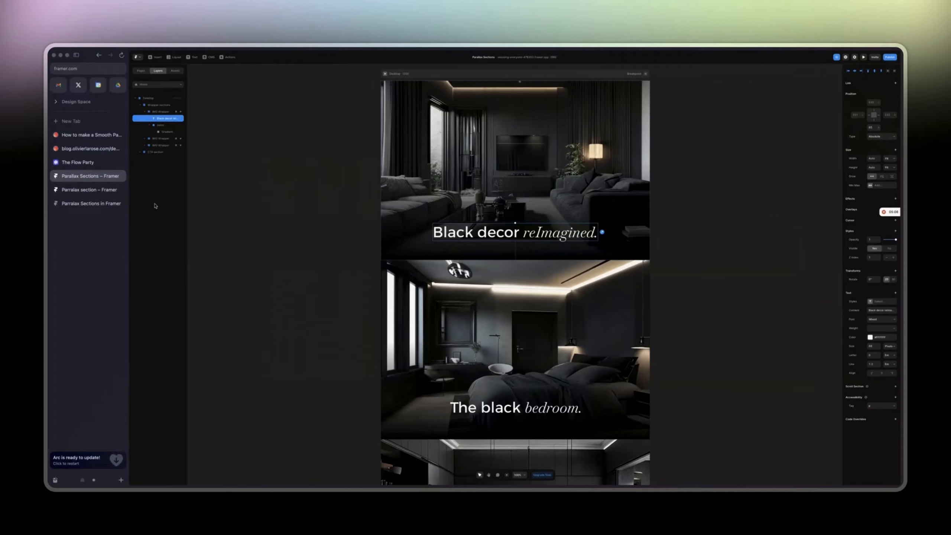
double_click(540, 233)
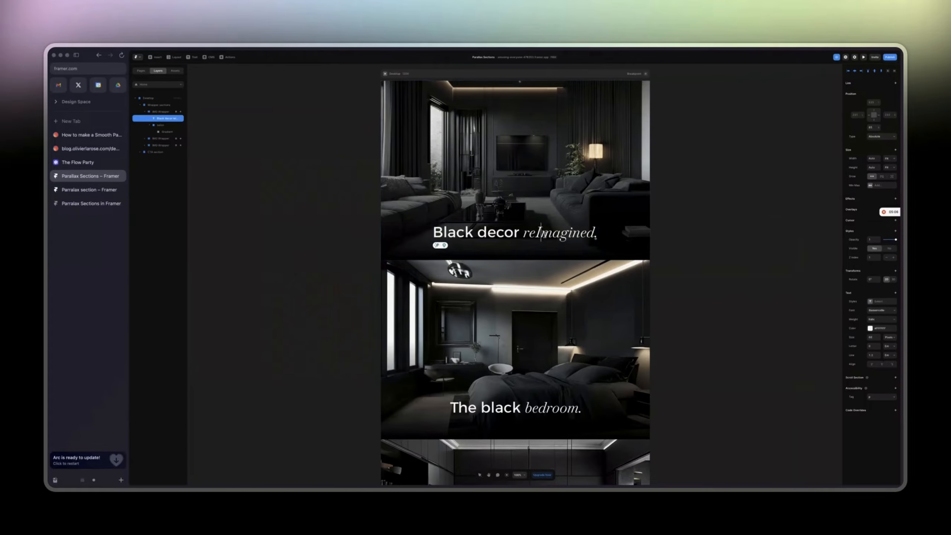
drag(552, 233, 560, 236)
key(ctrl+Tab)
double_click(578, 327)
drag(543, 325, 747, 324)
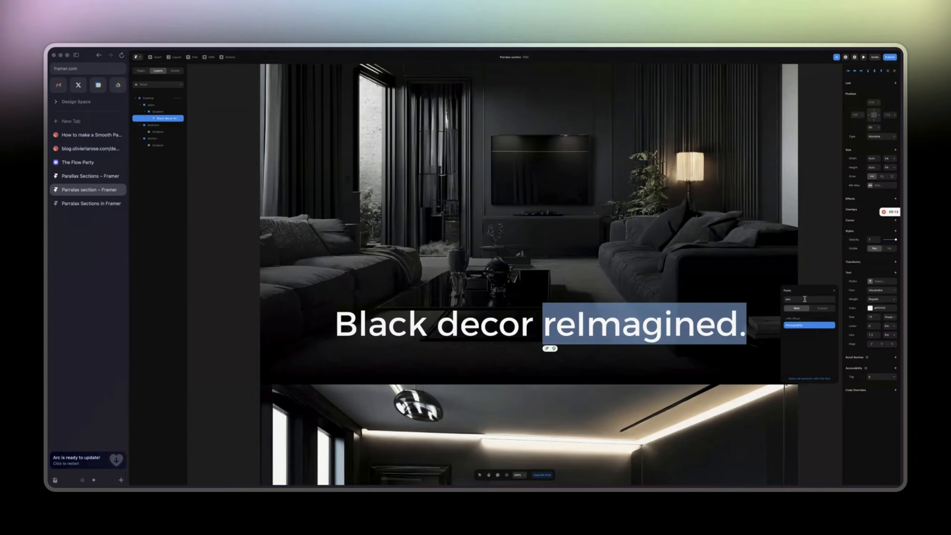
click(804, 298)
text(baskerv)
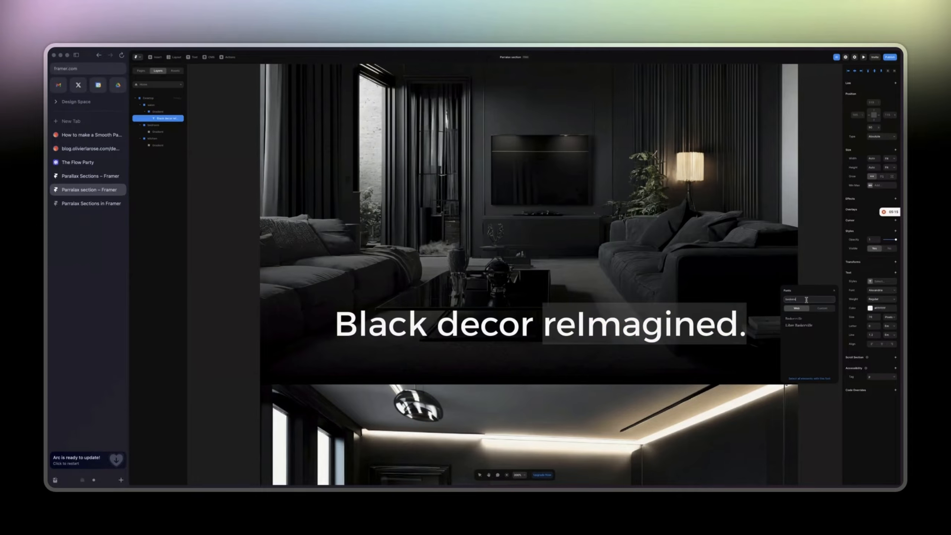
click(795, 319)
scroll(607, 285, right, 4)
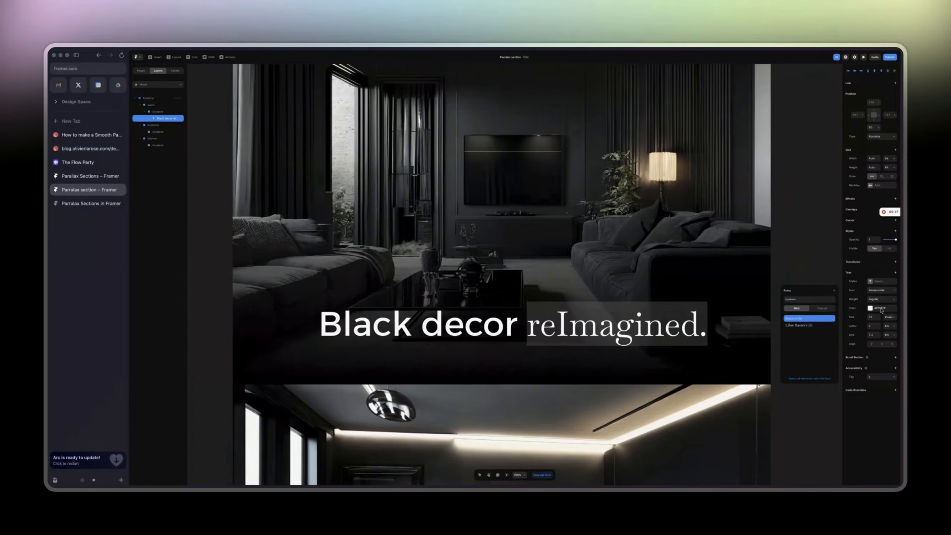
key(Escape)
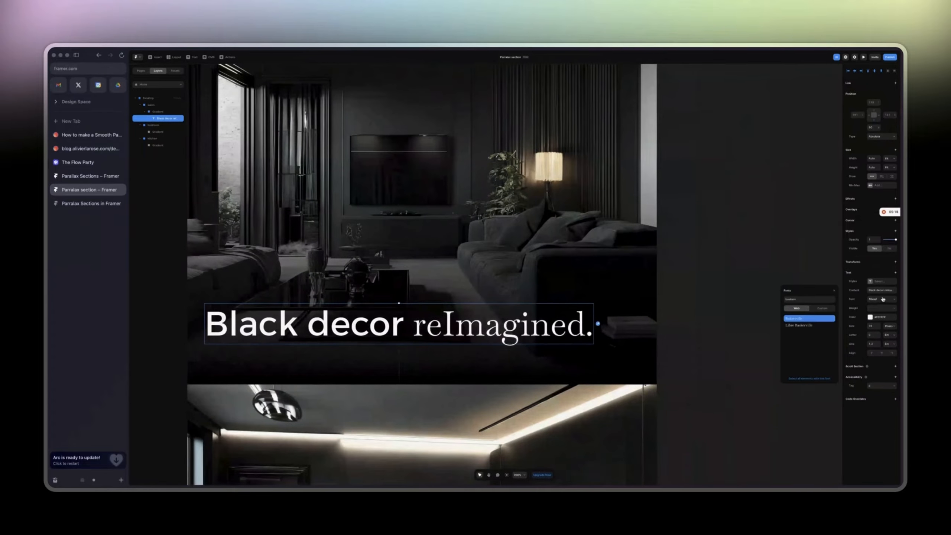
Step: Set the word "reImagined" in the living-room heading to italic
double_click(467, 325)
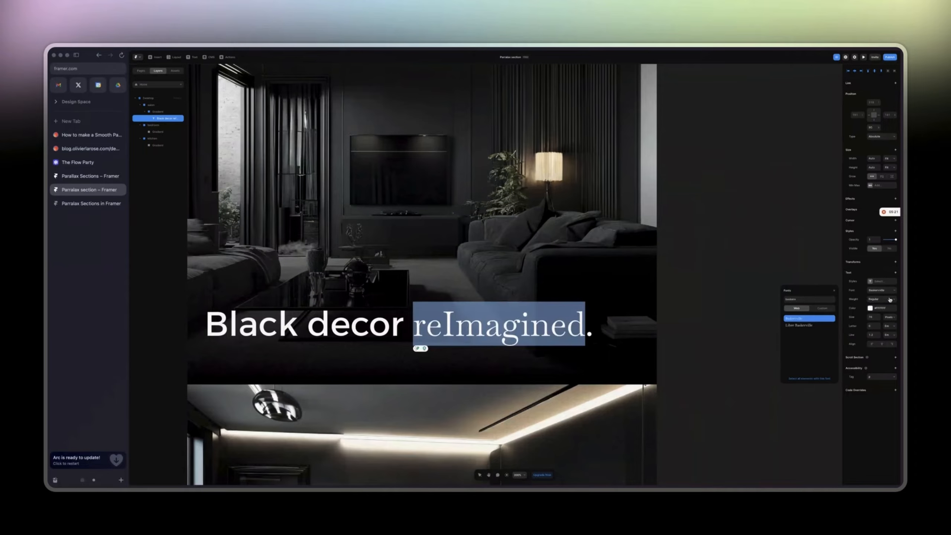
click(889, 300)
key(Escape)
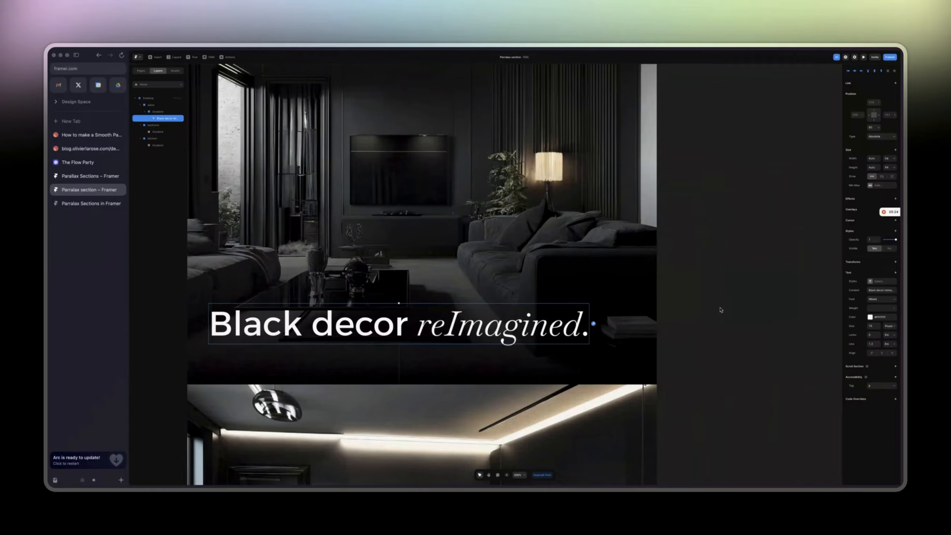
Step: Anchor the living-room heading by its right offset and nudge it slightly lower near the horizontal centre of the image
key(super+minus)
key(super+minus)
key(super+equal)
click(719, 312)
click(459, 309)
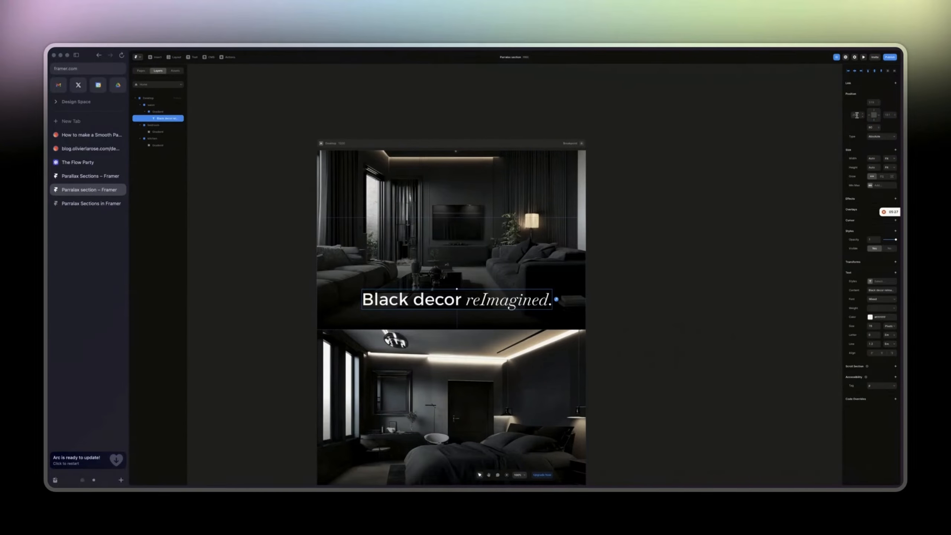
text(160)
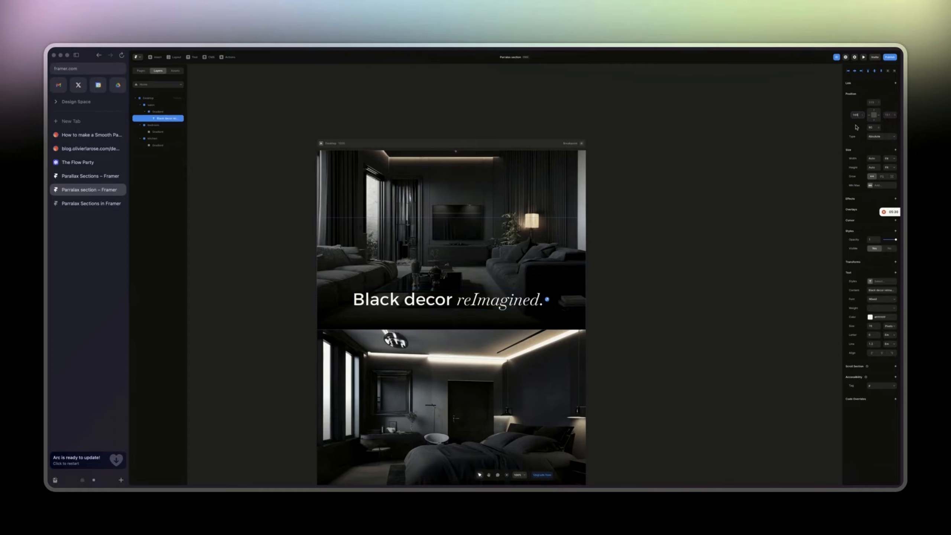
click(890, 116)
text(15)
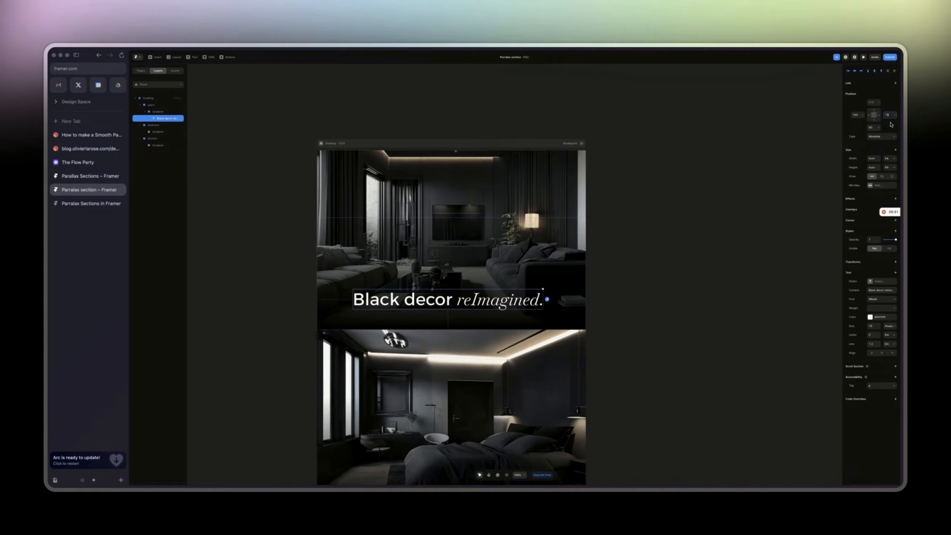
key(Return)
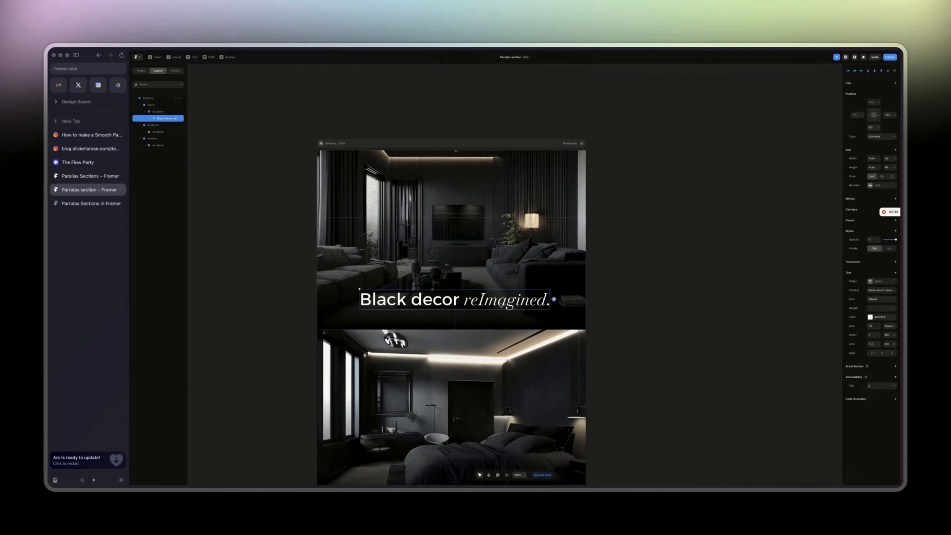
drag(503, 306, 496, 309)
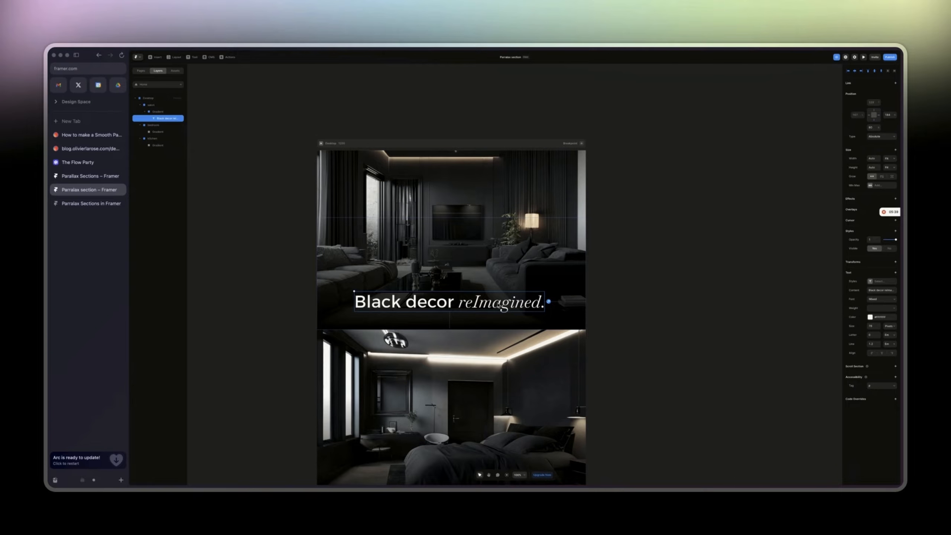
Step: Paste a copy of the living-room heading into the bedroom image's gradient frame
scroll(498, 308, down, 4)
click(485, 375)
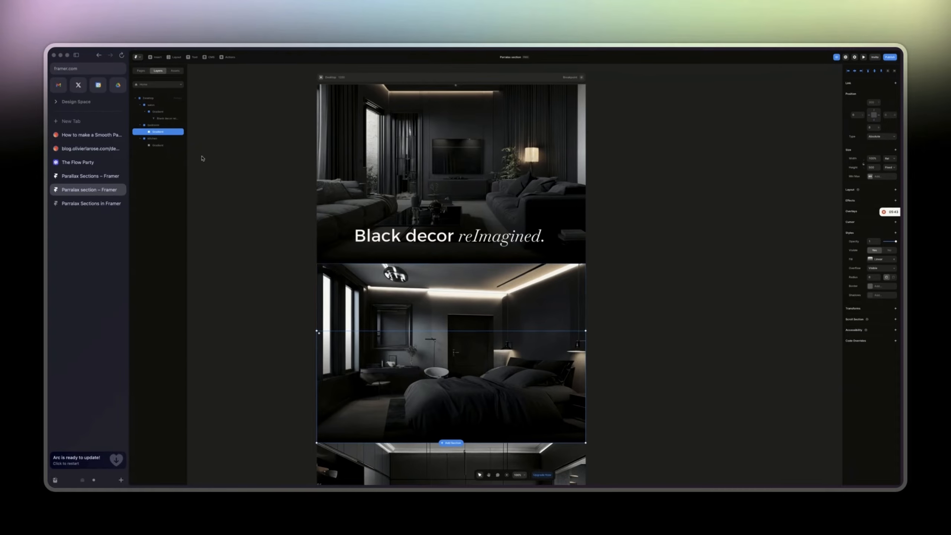
key(super+v)
scroll(434, 285, down, 5)
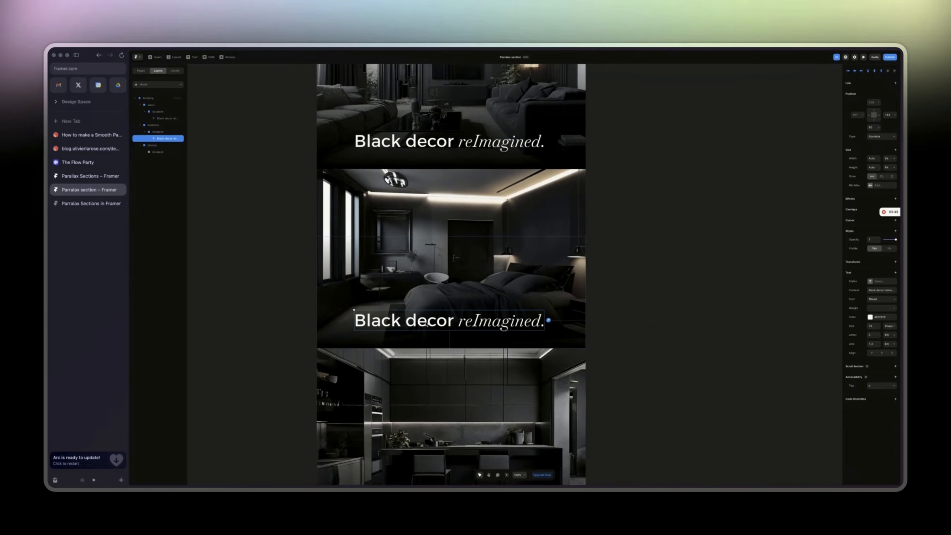
Step: Change the bedroom heading to "The black bedroom." with the fonts kept, and move it to the horizontal centre of the image
double_click(425, 321)
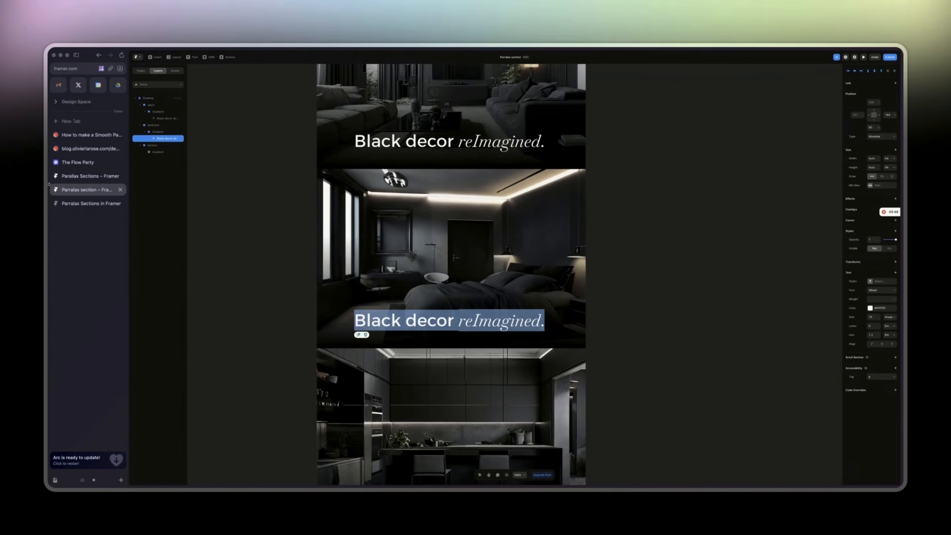
click(87, 176)
click(84, 190)
double_click(447, 321)
click(446, 322)
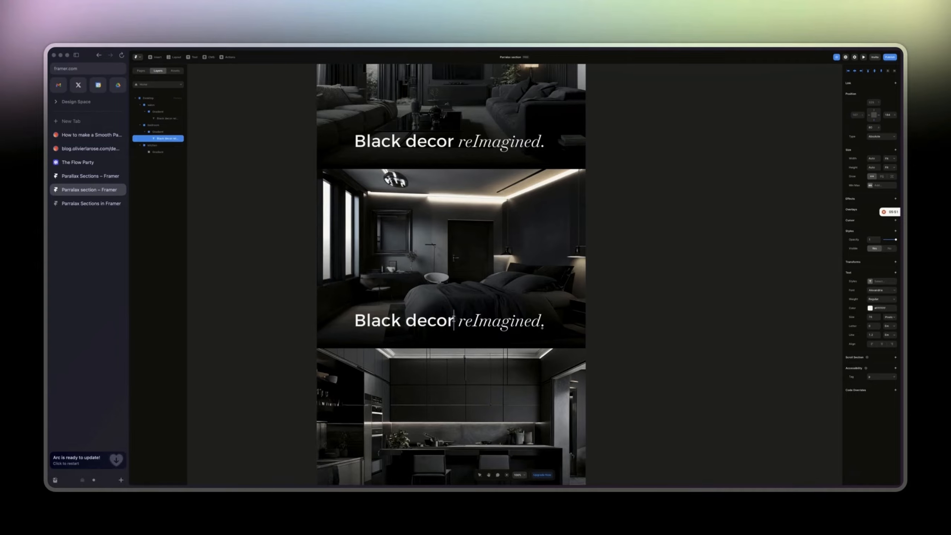
drag(453, 321, 343, 322)
text(The black)
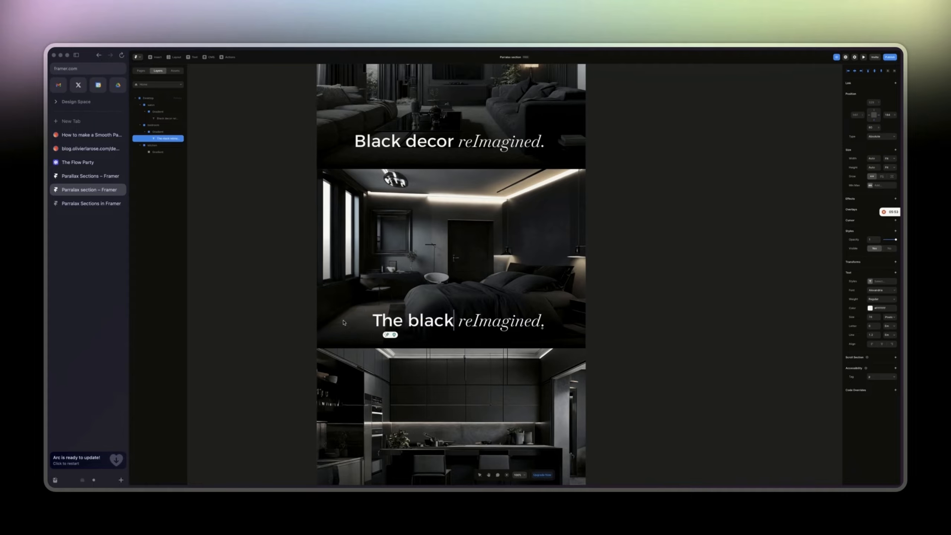
double_click(466, 324)
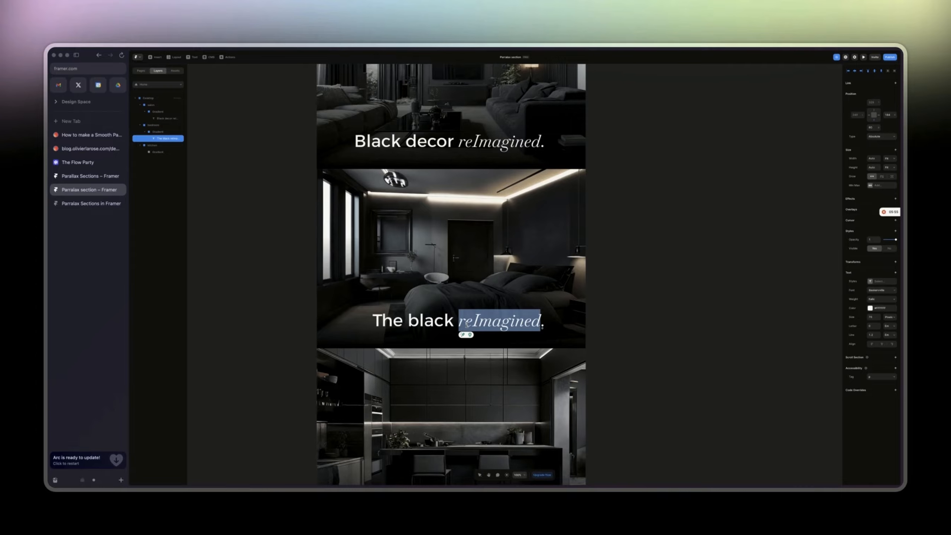
text(bedroom)
key(Escape)
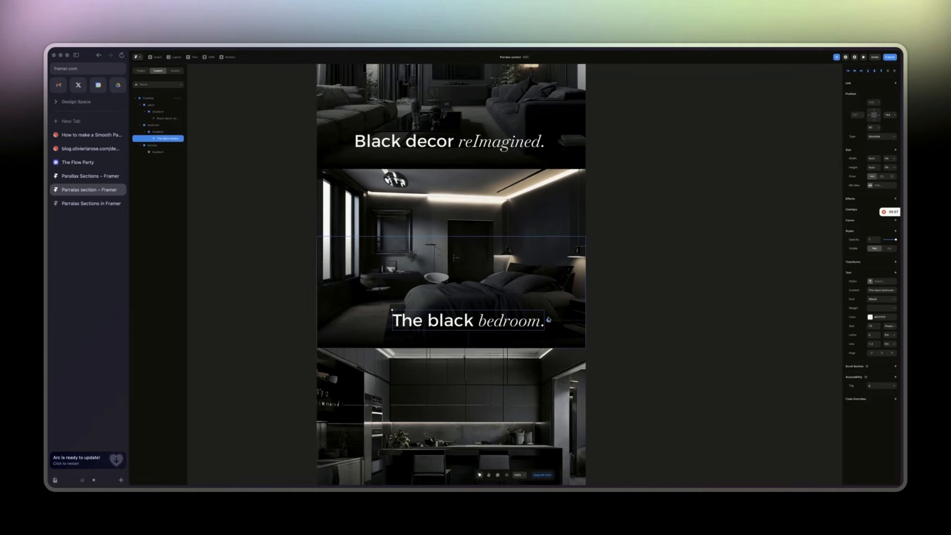
drag(517, 326, 494, 326)
Step: Paste a copy of the "Black decor reImagined." heading into the kitchen image's gradient frame
scroll(492, 329, down, 5)
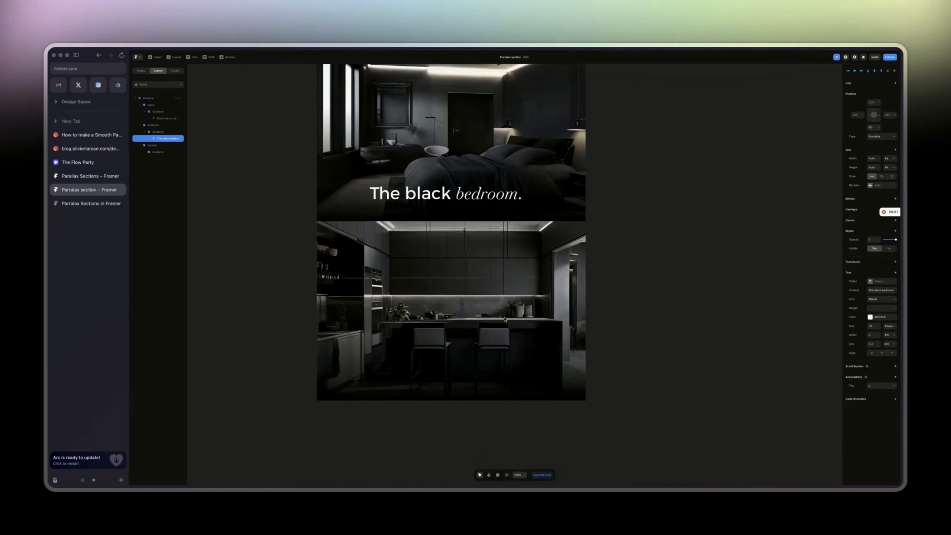
click(488, 339)
key(ctrl+v)
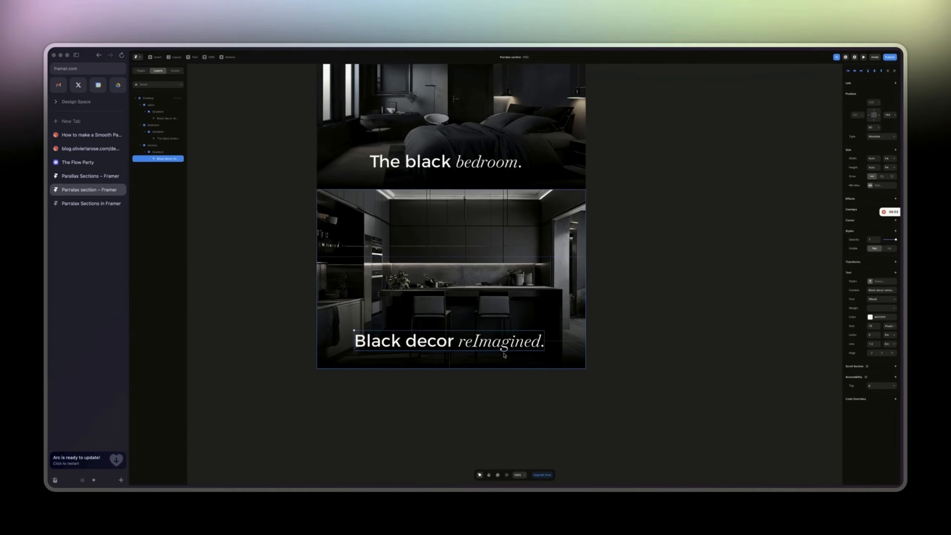
Step: Check the kitchen heading's wording in the published Parralax Sections page and the finished Parallax Sections project
double_click(461, 343)
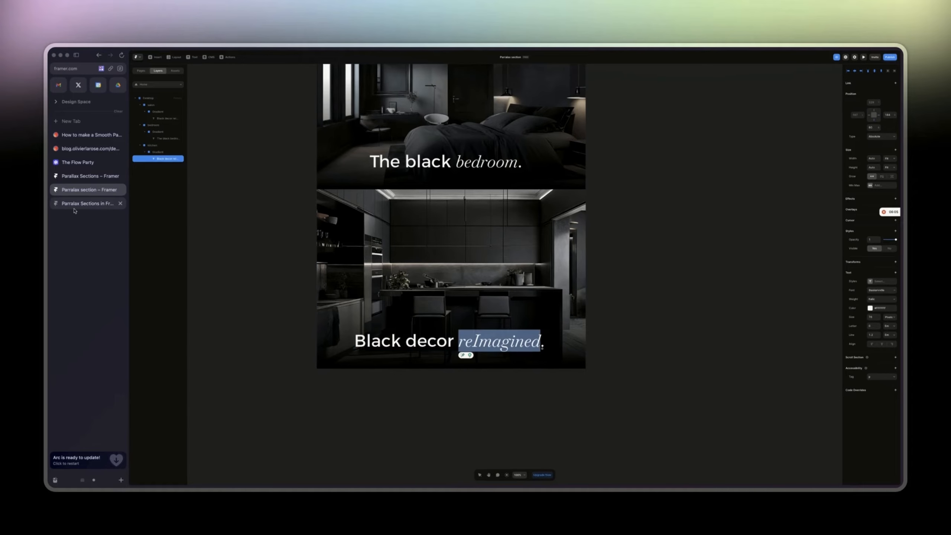
click(76, 204)
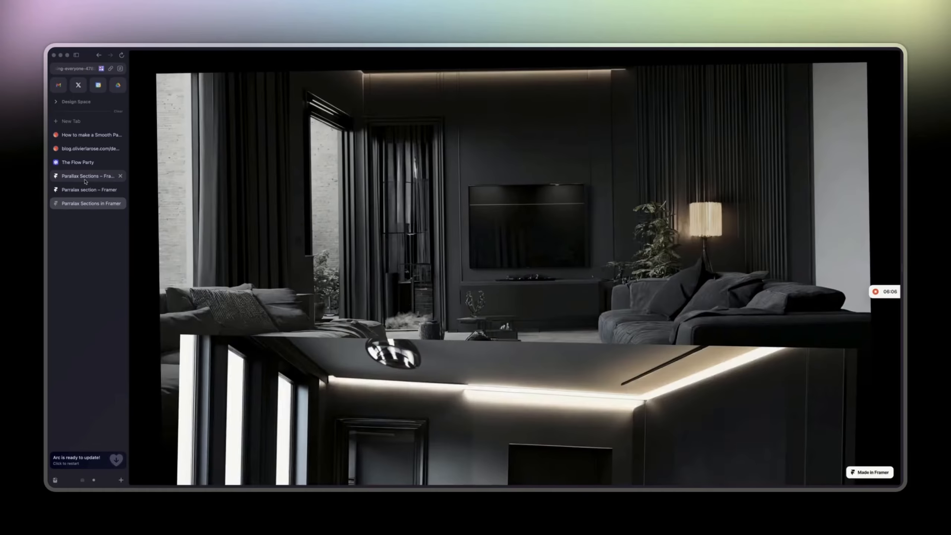
click(85, 180)
scroll(539, 238, down, 5)
click(74, 190)
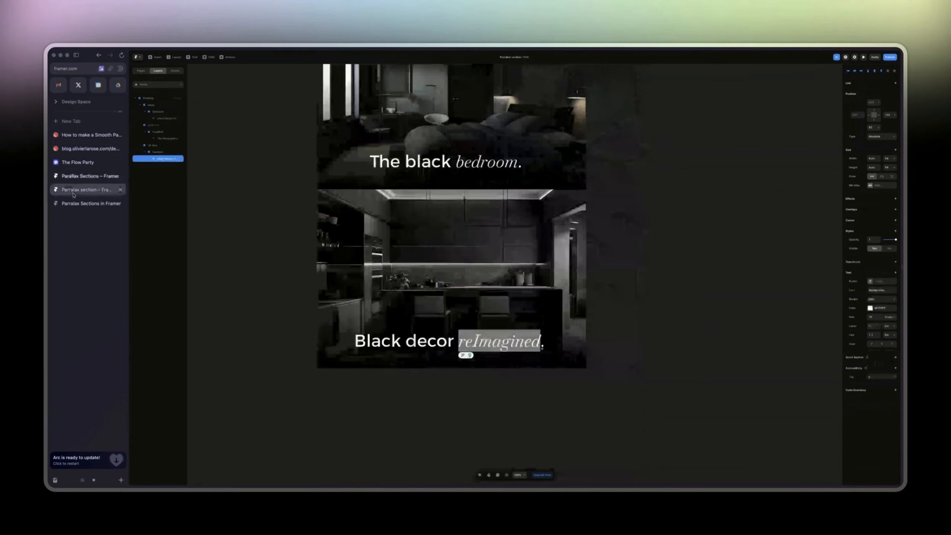
Step: Replace "Black decor" with "The black" in the kitchen image's heading, keeping its font
triple_click(425, 341)
click(425, 341)
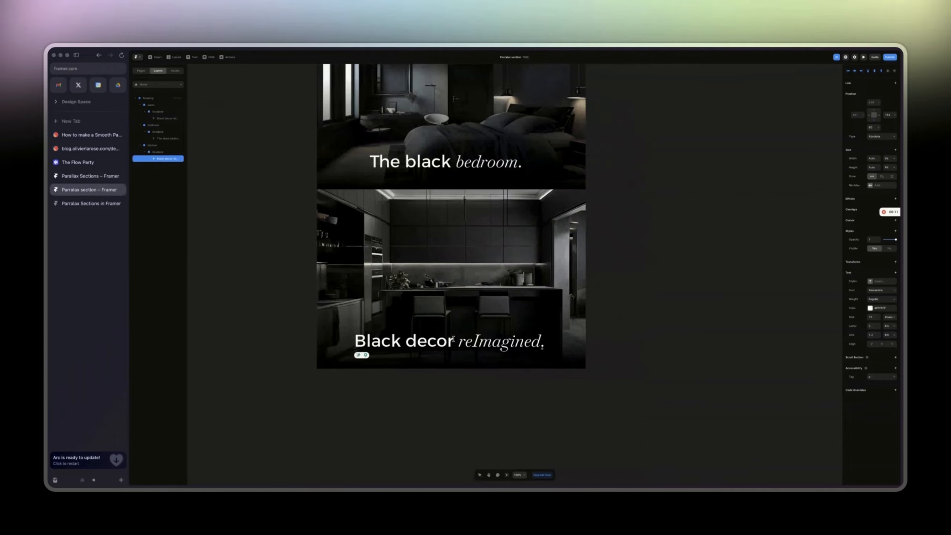
drag(454, 341, 332, 345)
text(The black)
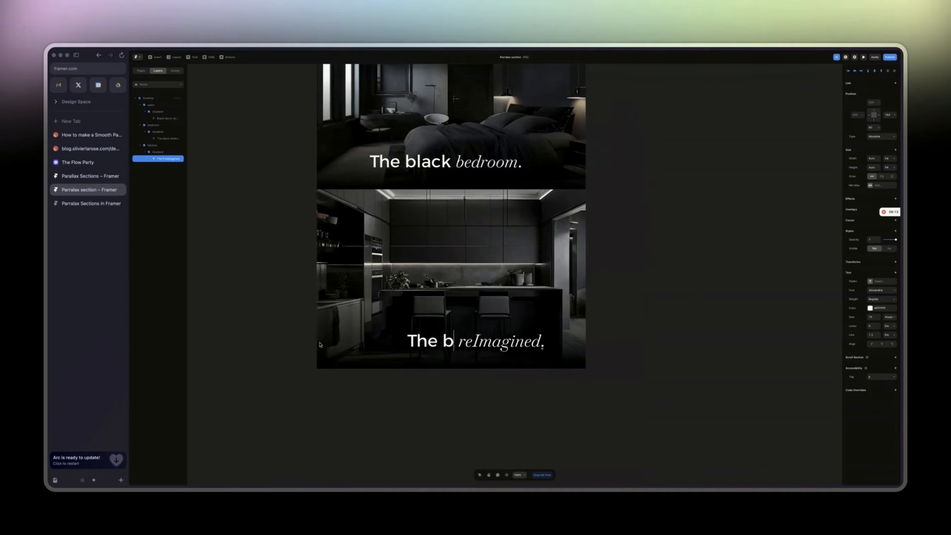
Step: Replace "reImagined" with "kitchen" in the kitchen heading and move the heading to the horizontal centre of the image
double_click(500, 341)
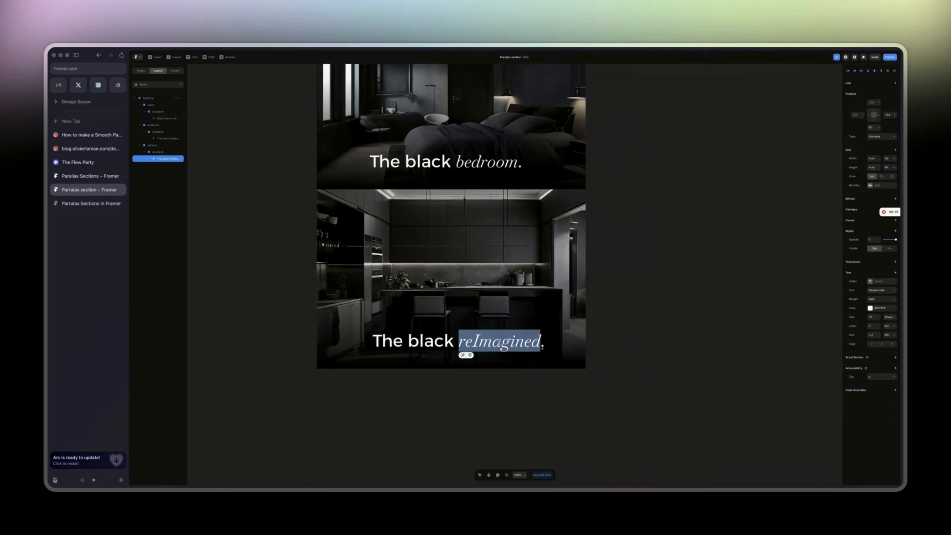
text(Kitche)
key(BackSpace)
key(BackSpace)
key(BackSpace)
key(BackSpace)
key(BackSpace)
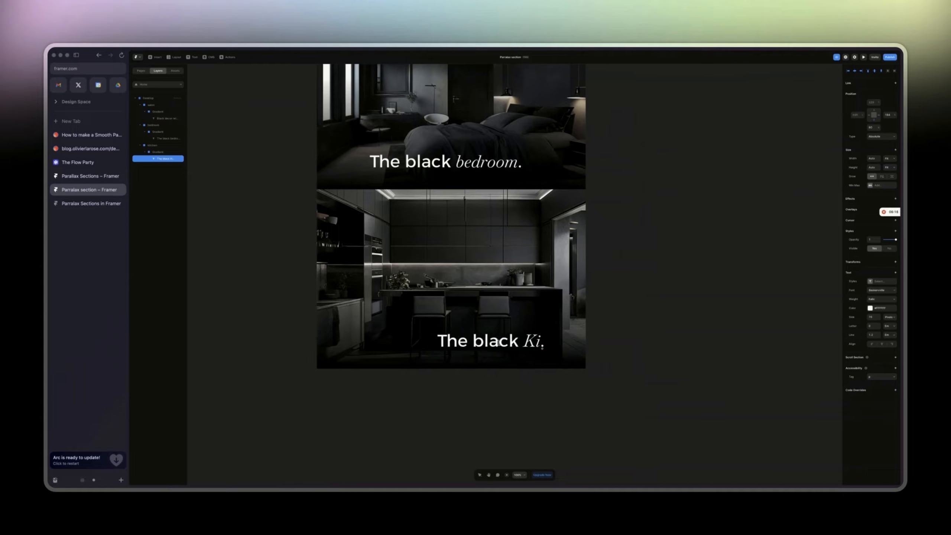
key(BackSpace)
text(kitchen)
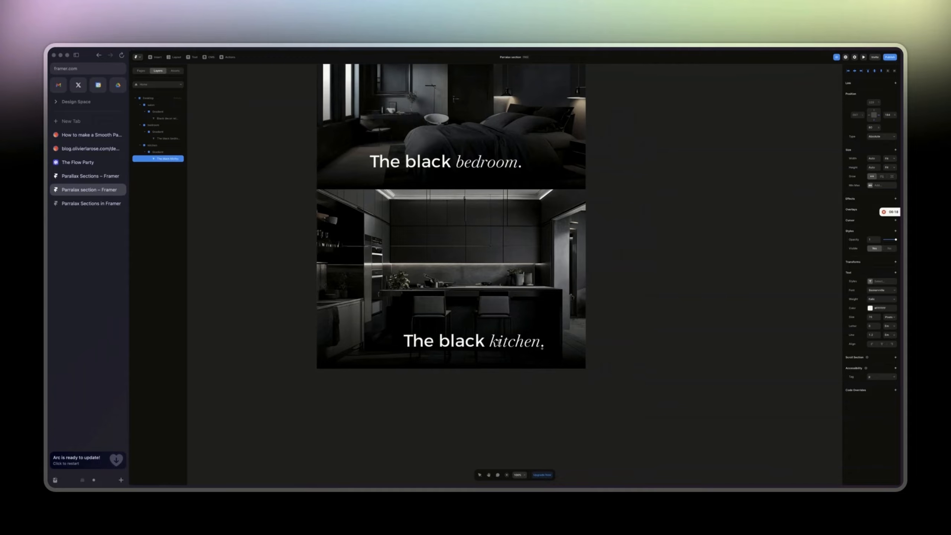
key(Escape)
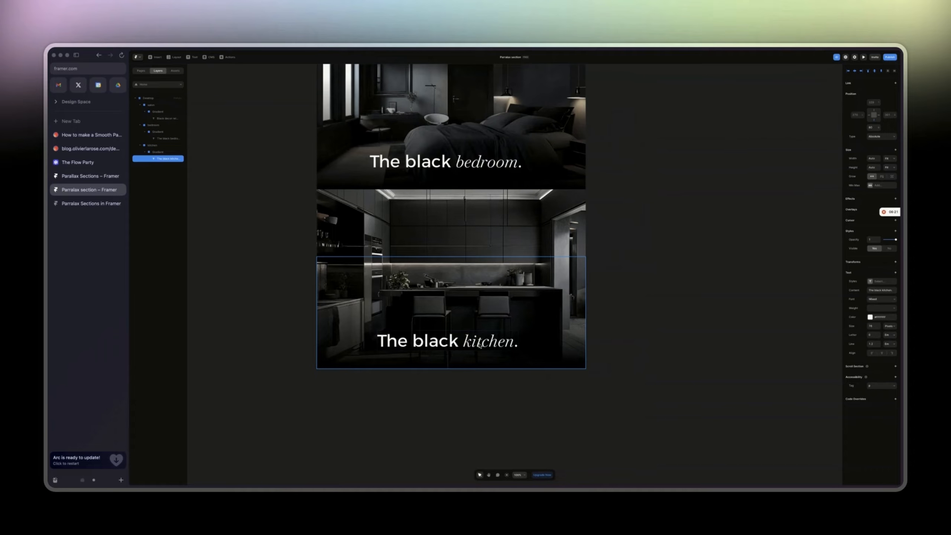
click(650, 289)
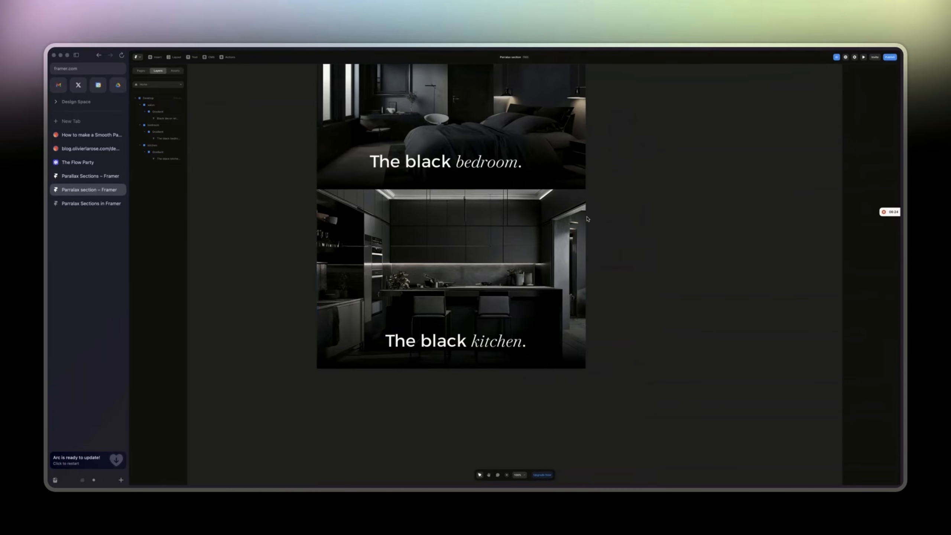
Step: Preview the page and look through all three image sections with their headings
scroll(587, 219, up, 10)
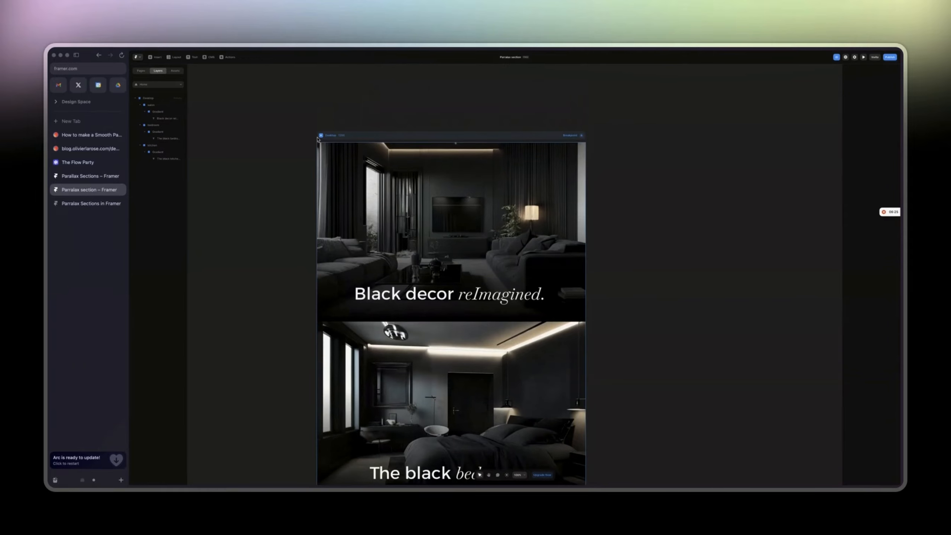
click(321, 137)
scroll(538, 212, down, 10)
scroll(538, 212, down, 10)
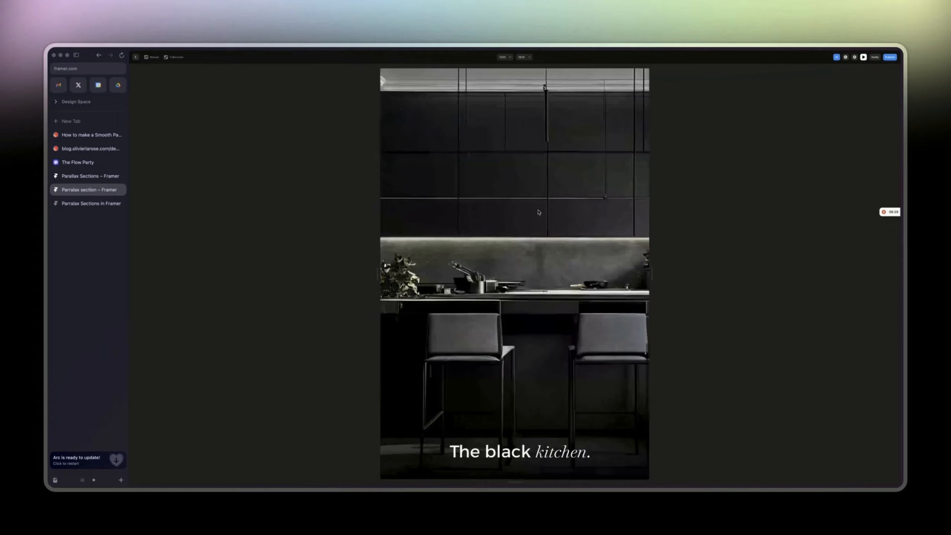
scroll(535, 214, up, 15)
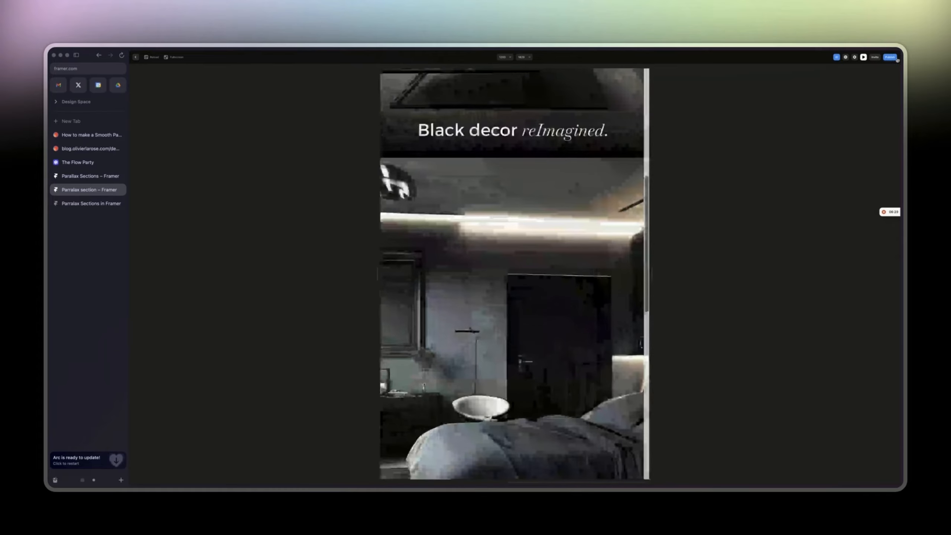
click(862, 57)
Step: Wrap the three room image layers together in a vertical stack and set the stack's height to Fit
click(140, 104)
click(140, 112)
click(148, 105)
click(140, 119)
shift+click(154, 119)
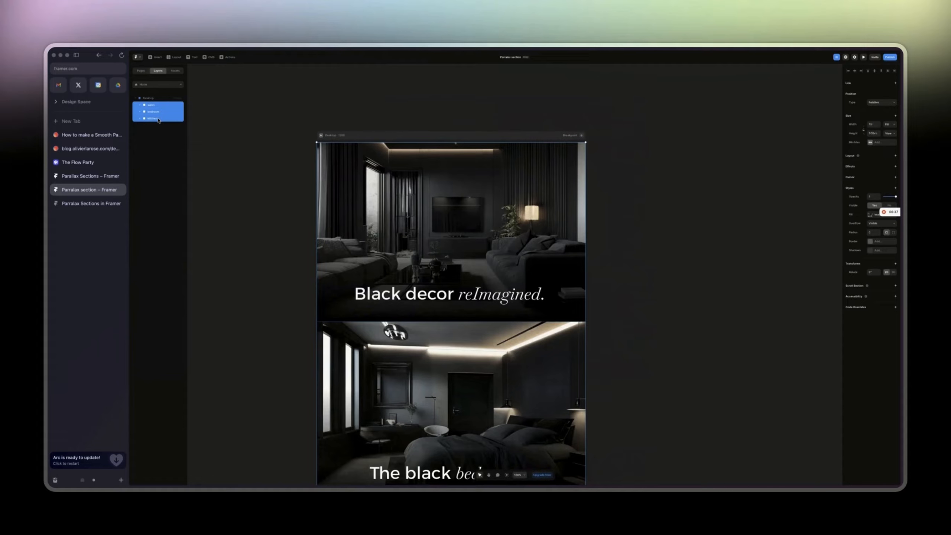
right_click(158, 120)
click(171, 202)
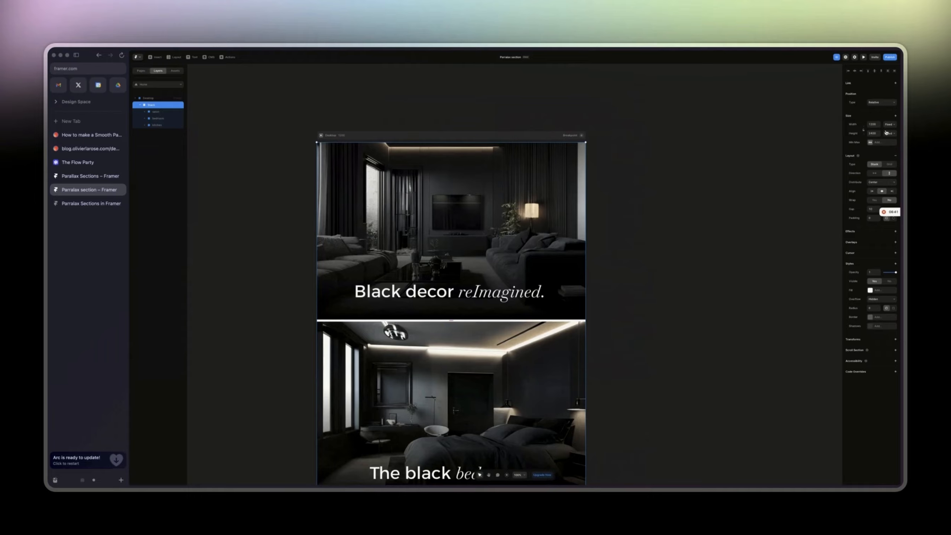
click(892, 151)
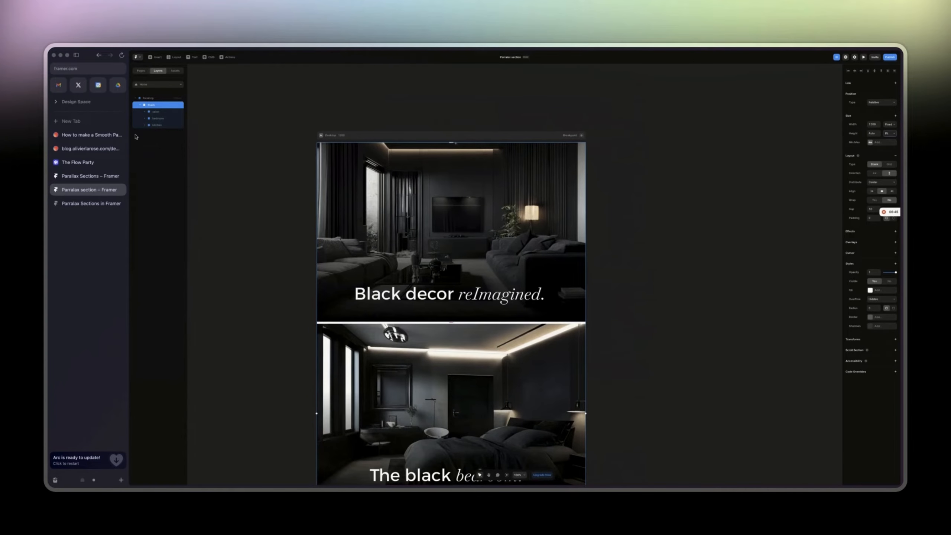
Step: Rename the new stack layer "Wrapper"
double_click(153, 105)
text(IMG)
key(super+a)
text(Wrapper)
key(Return)
Step: Set the position type of all three room images to Sticky and their height to 100vh
click(160, 111)
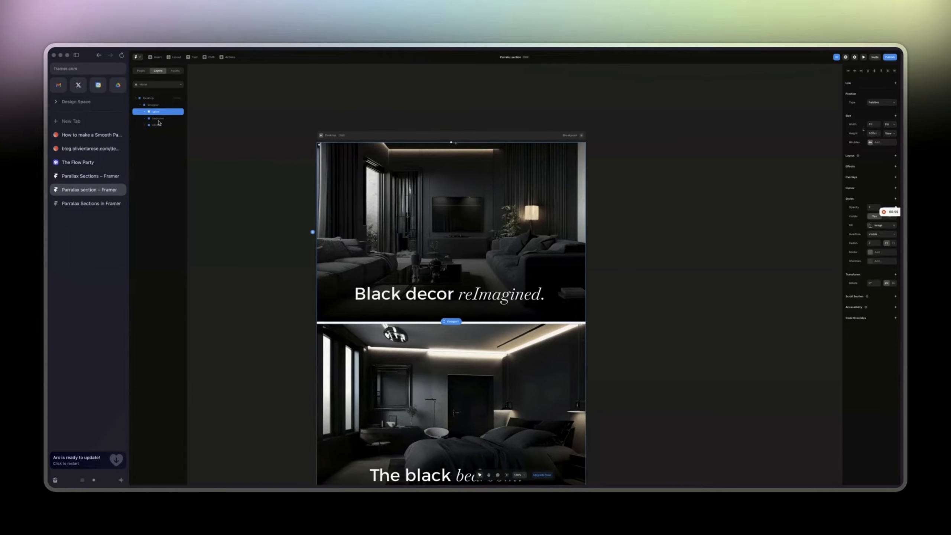
shift+click(159, 125)
click(886, 104)
click(881, 115)
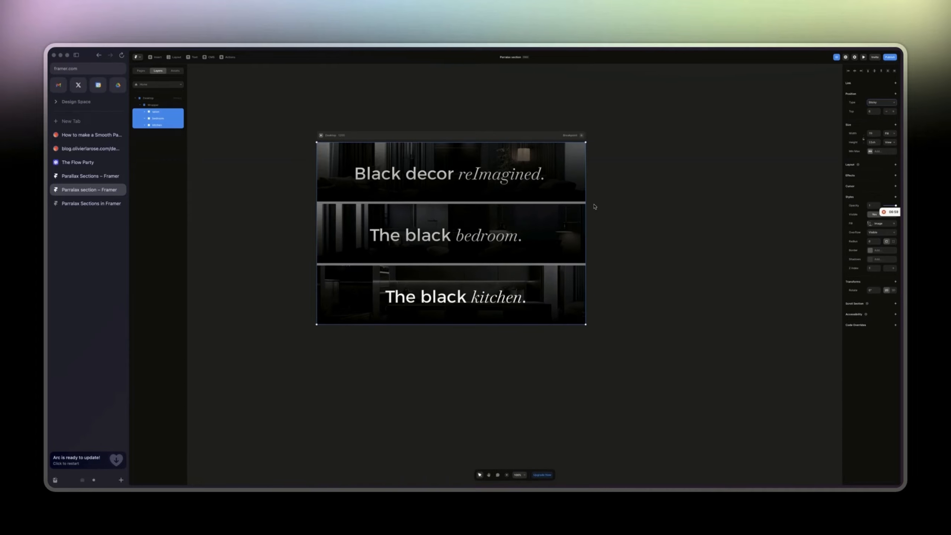
click(878, 144)
key(Return)
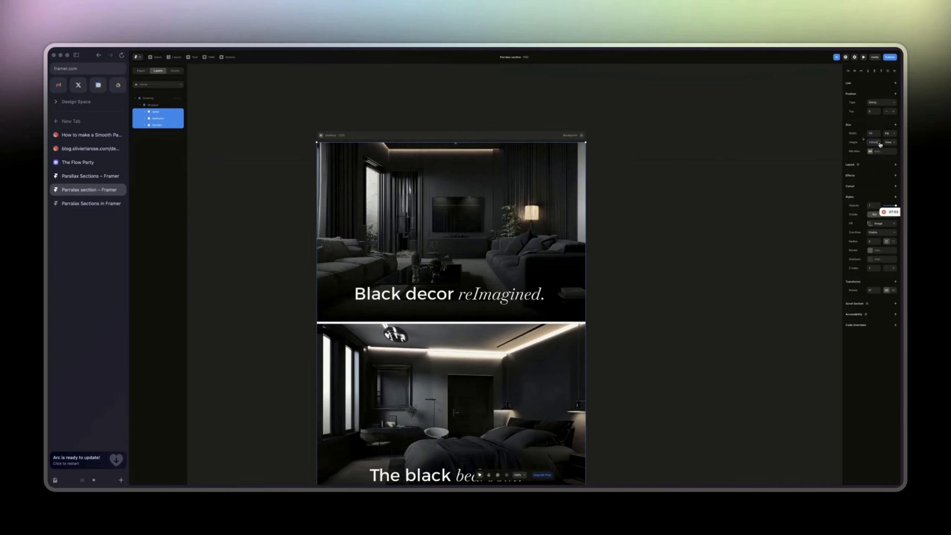
Step: Preview the page to test how the sticky sections scroll over one another
click(863, 57)
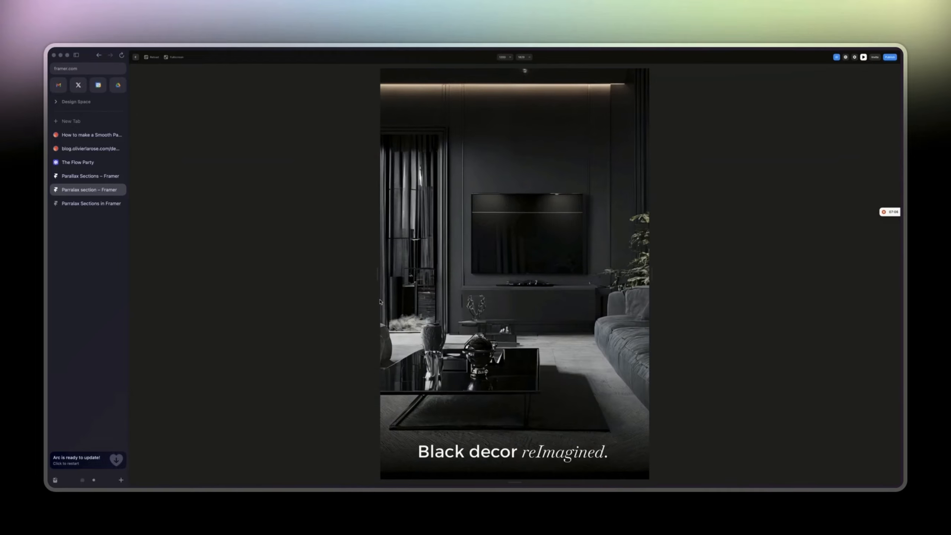
scroll(504, 281, down, 10)
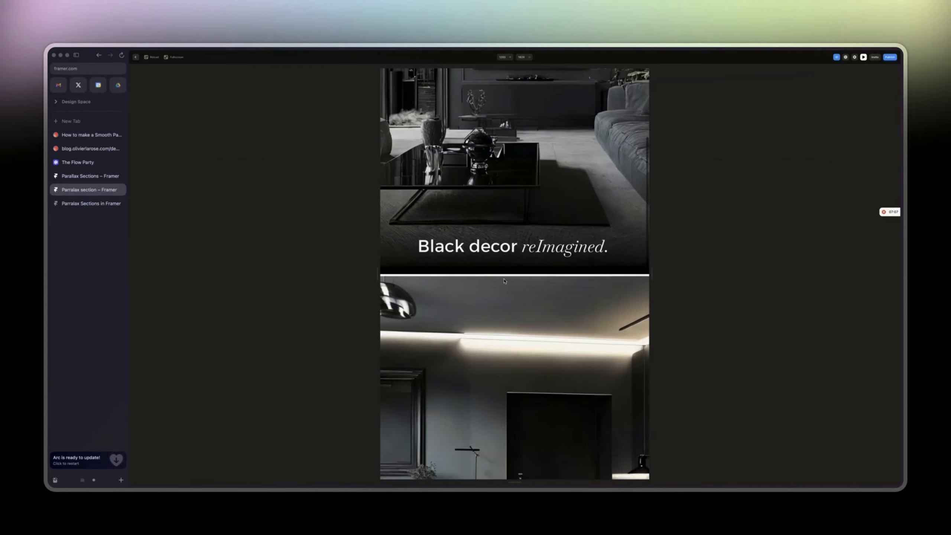
scroll(505, 282, down, 5)
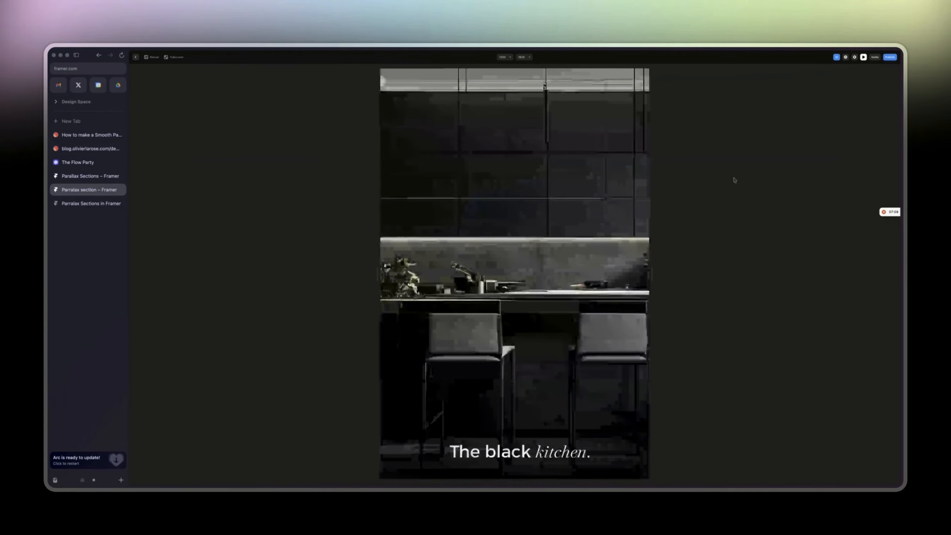
click(863, 57)
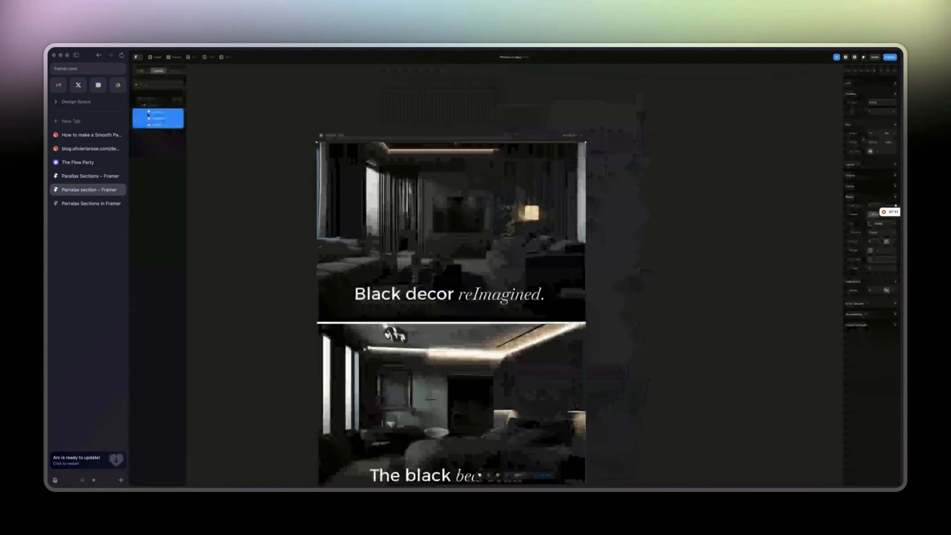
Step: Set the overflow of the stack around the images to Visible and preview the sticky scrolling
click(158, 106)
click(881, 300)
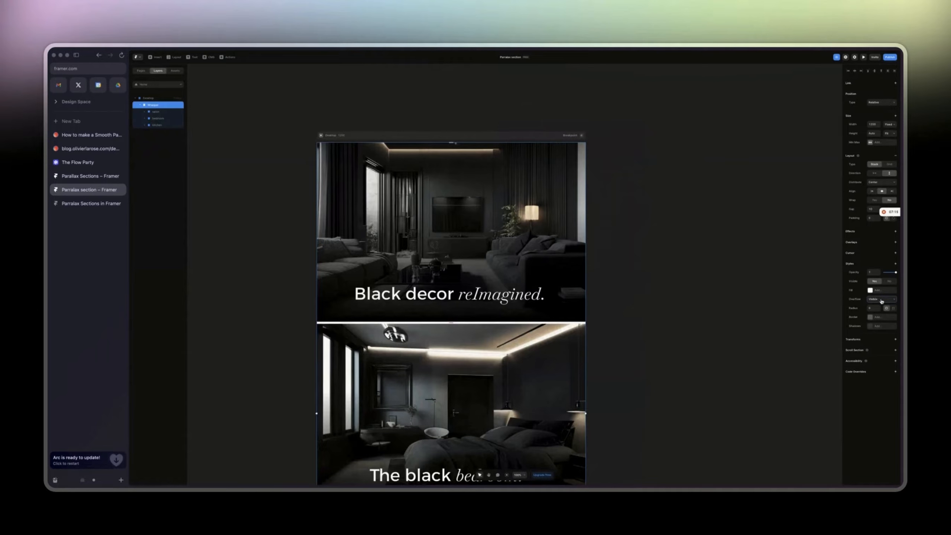
click(863, 57)
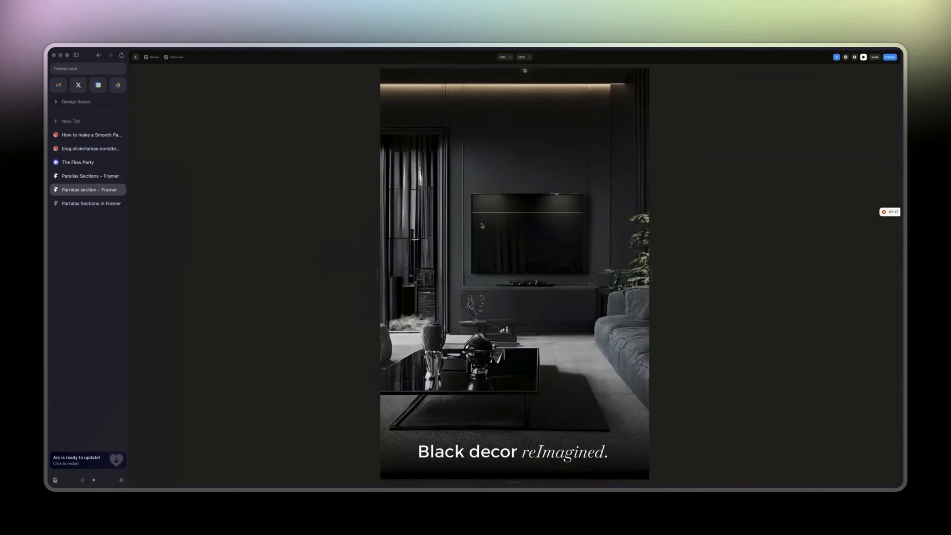
scroll(481, 225, down, 10)
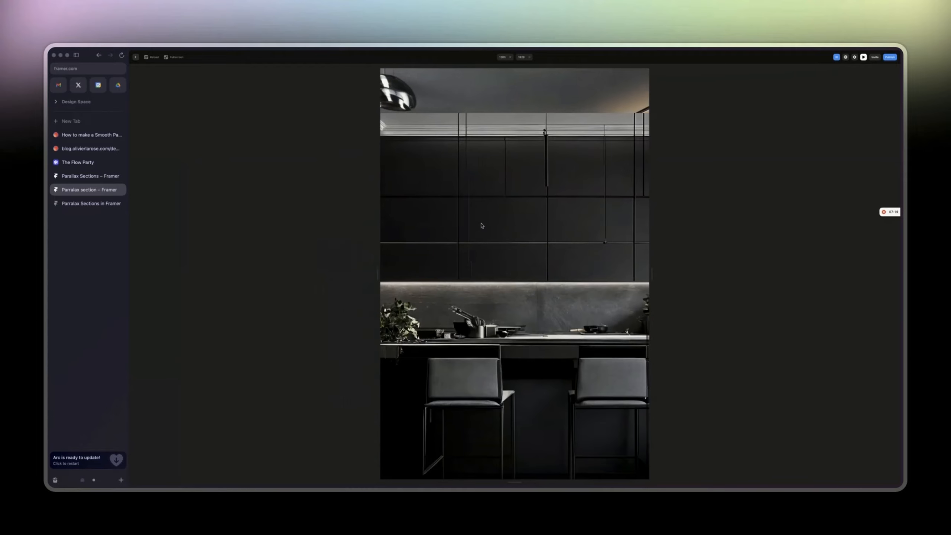
scroll(482, 226, down, 2)
click(863, 57)
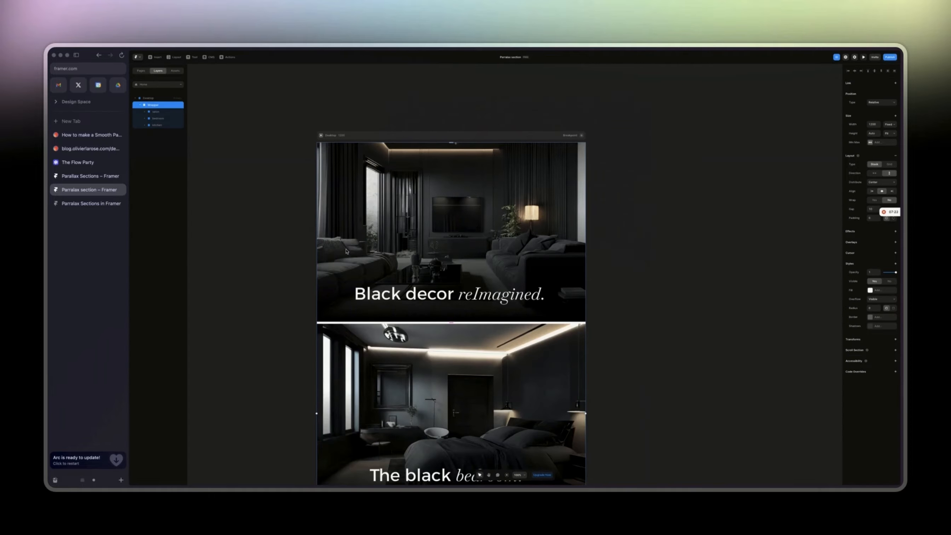
Step: Compare the living-room image and section layout with the published reference page and the finished Parallax Sections project
click(161, 112)
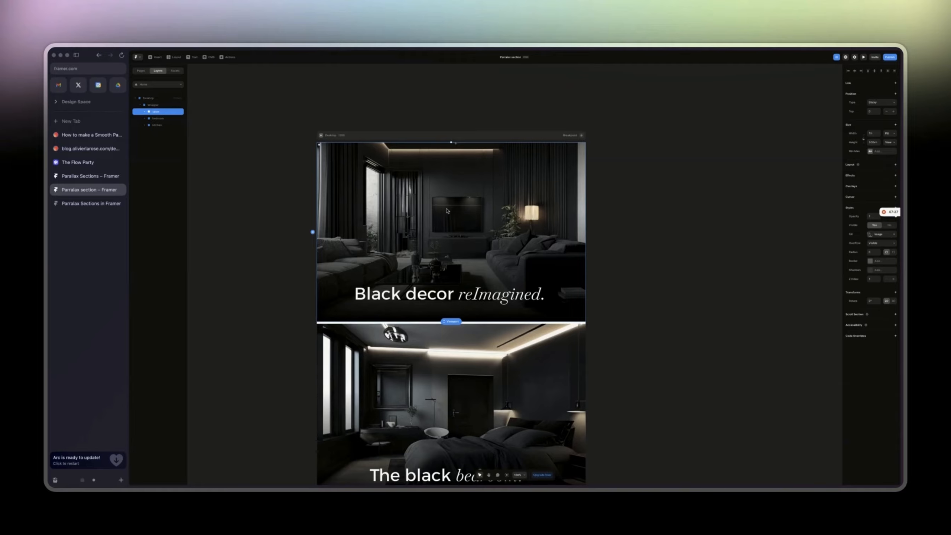
click(90, 203)
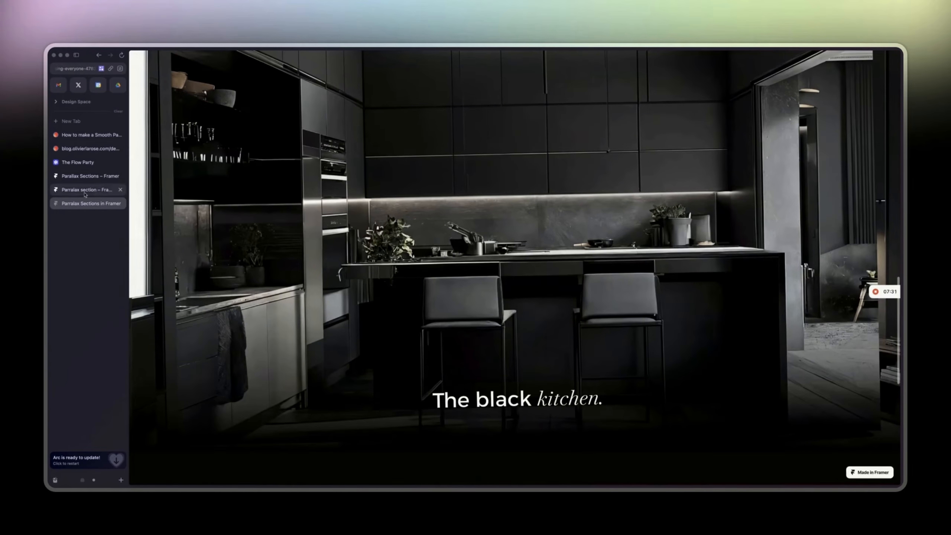
click(90, 189)
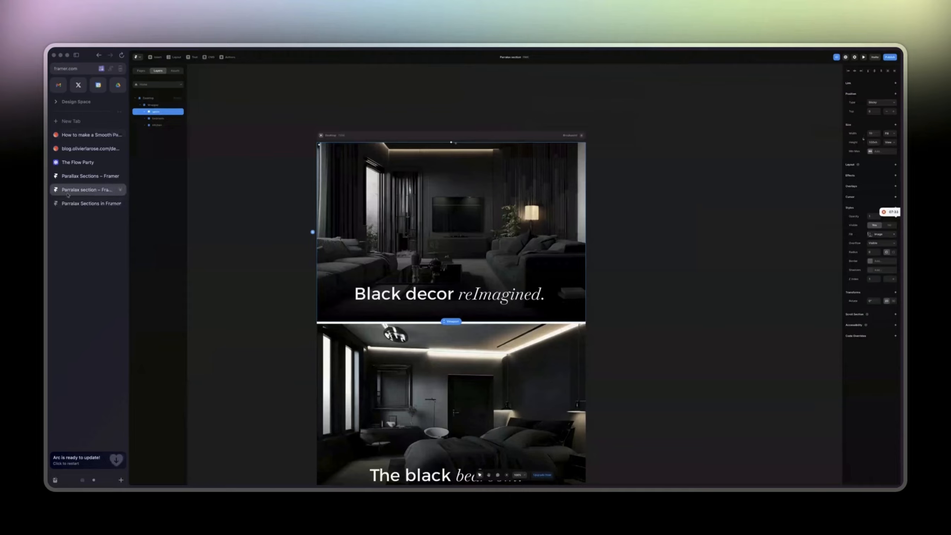
click(90, 176)
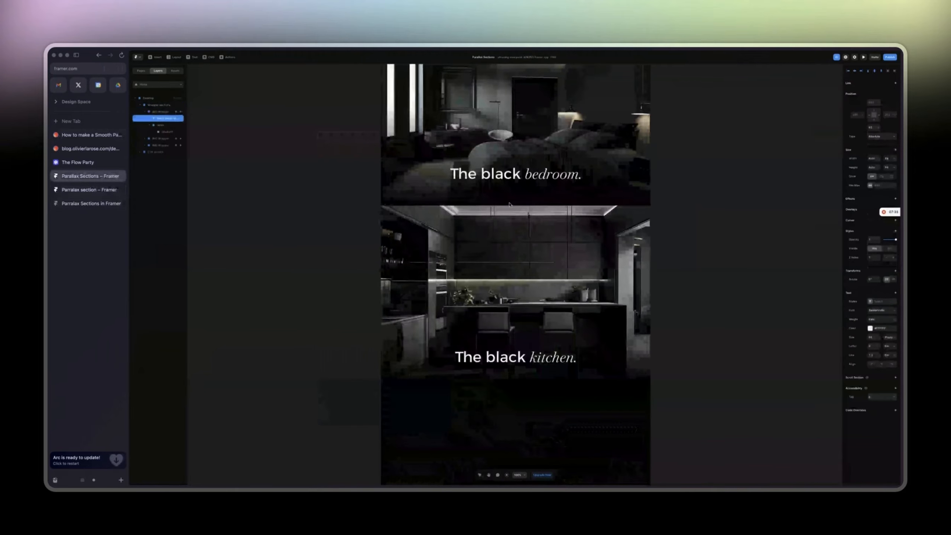
scroll(509, 204, up, 3)
scroll(509, 204, down, 7)
scroll(509, 205, up, 7)
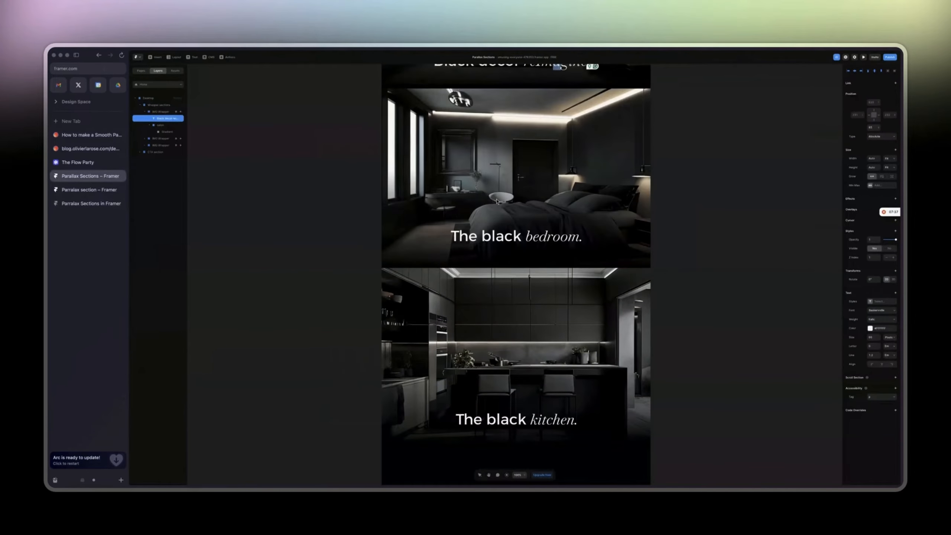
Step: Move the working project's browser tab to the start of the list and close the Flow Party, blog and video tabs
click(102, 190)
drag(104, 189, 120, 163)
click(120, 162)
click(121, 149)
click(121, 134)
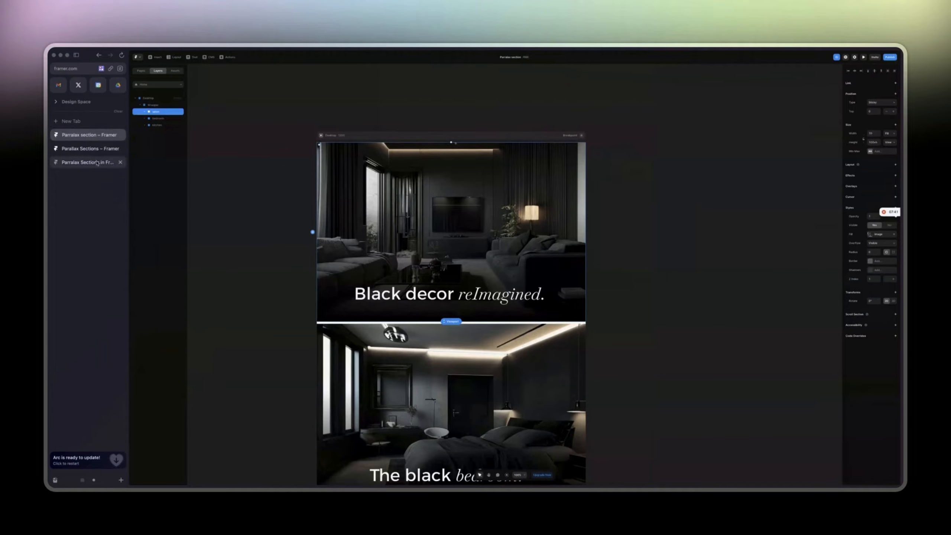
Step: Rename the project "Framer parralax tuto"
click(511, 58)
text(Framer H)
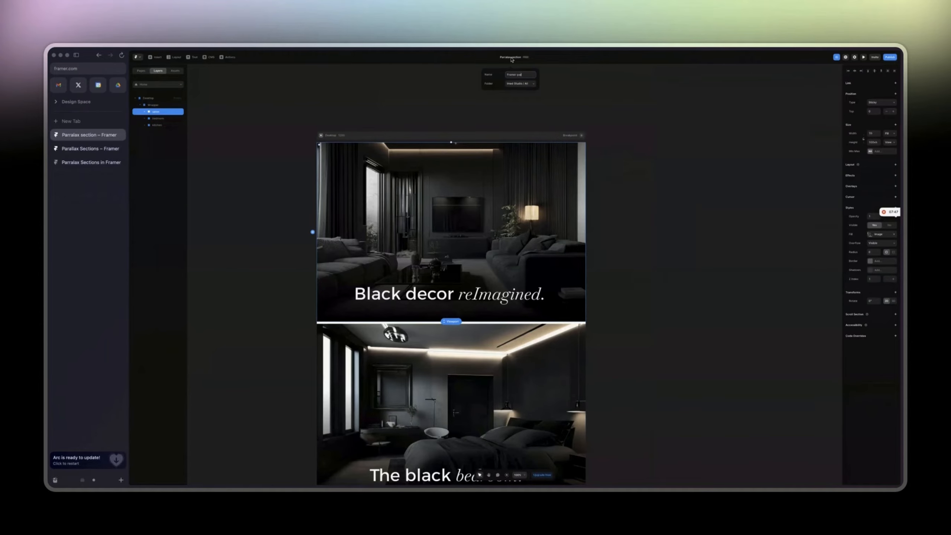
text(arralax tuto)
key(Return)
click(690, 141)
scroll(690, 141, down, 8)
scroll(683, 178, up, 8)
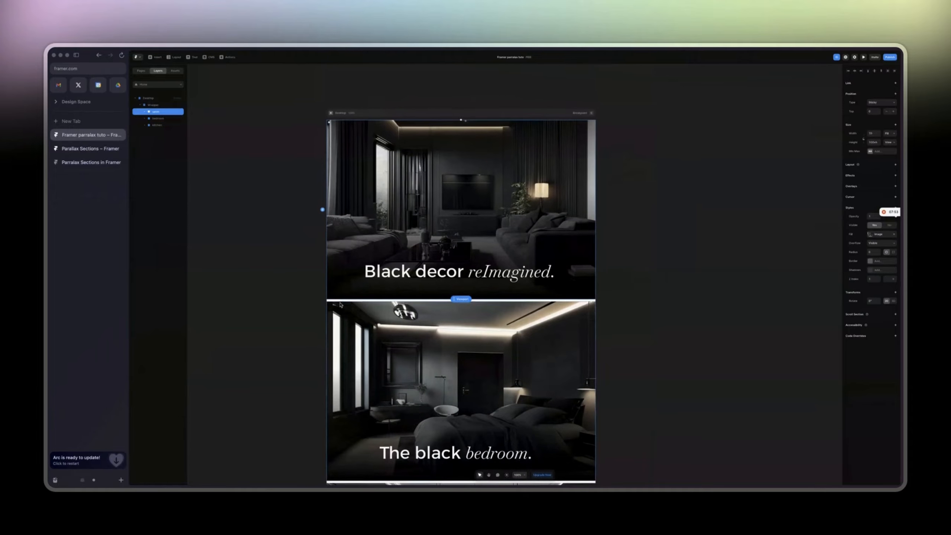
Step: Set the gap of the stack holding the image sections to 0
click(152, 104)
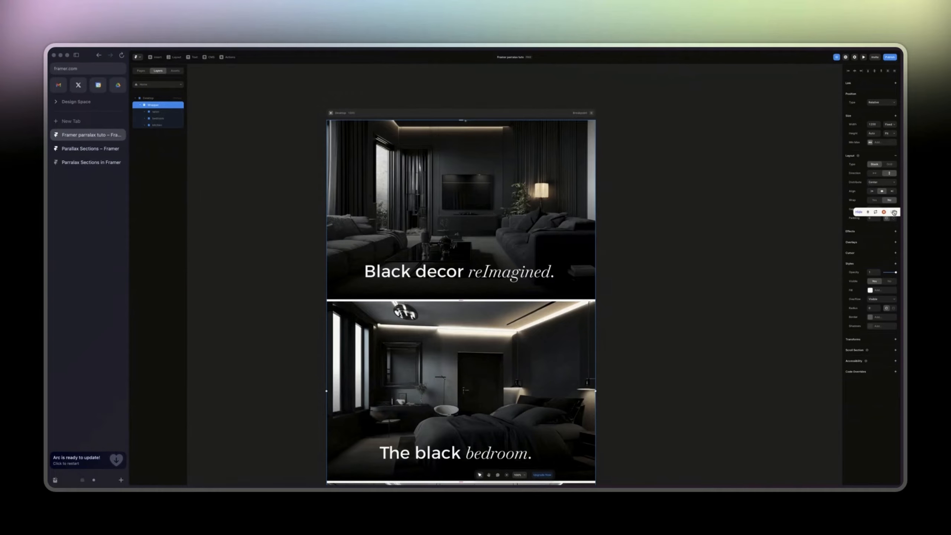
drag(886, 212, 881, 211)
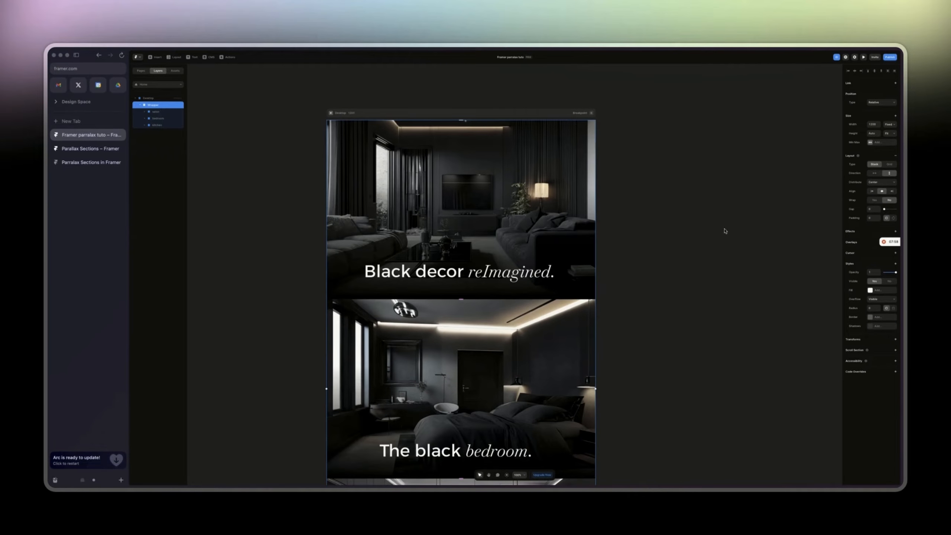
Step: Add a named scroll section to each of the three image layers, using salon for the first and bedroom for the second
click(157, 112)
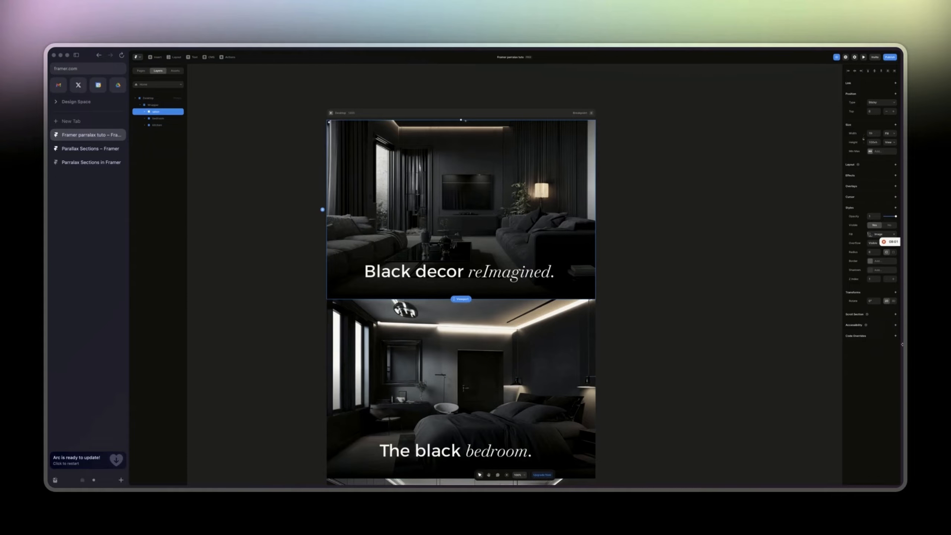
click(895, 314)
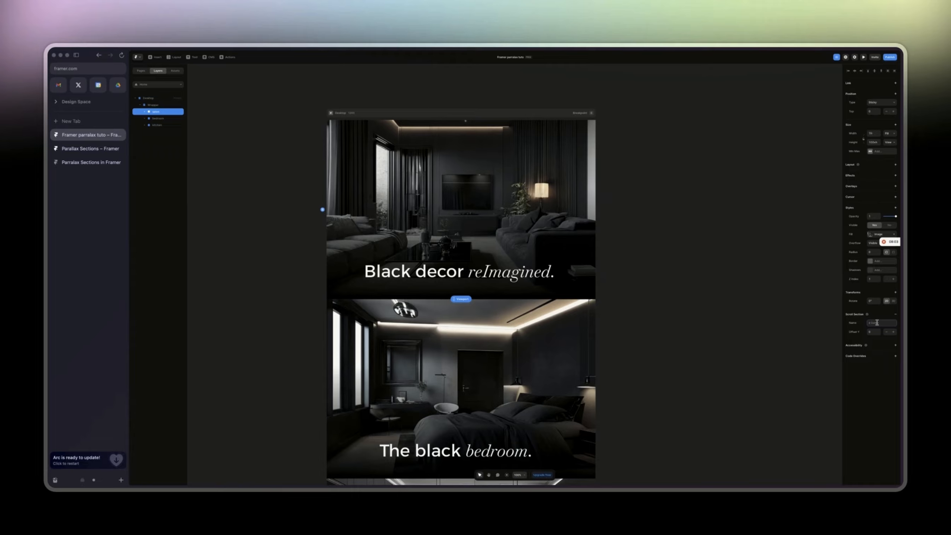
text(salon)
click(158, 118)
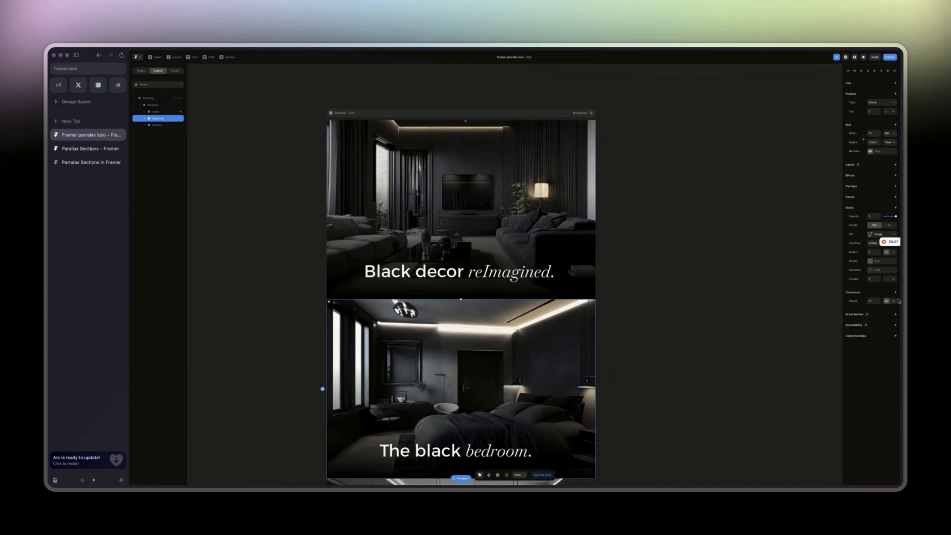
click(895, 314)
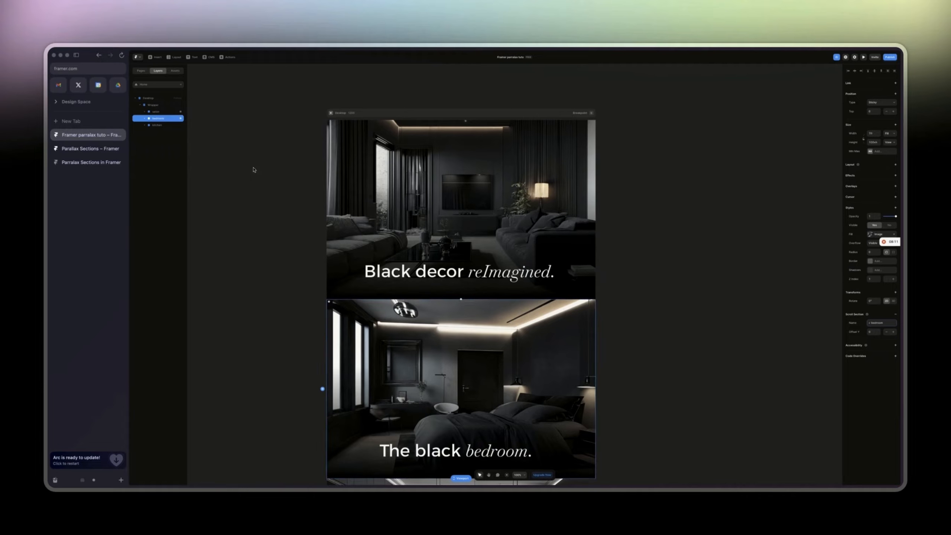
click(173, 125)
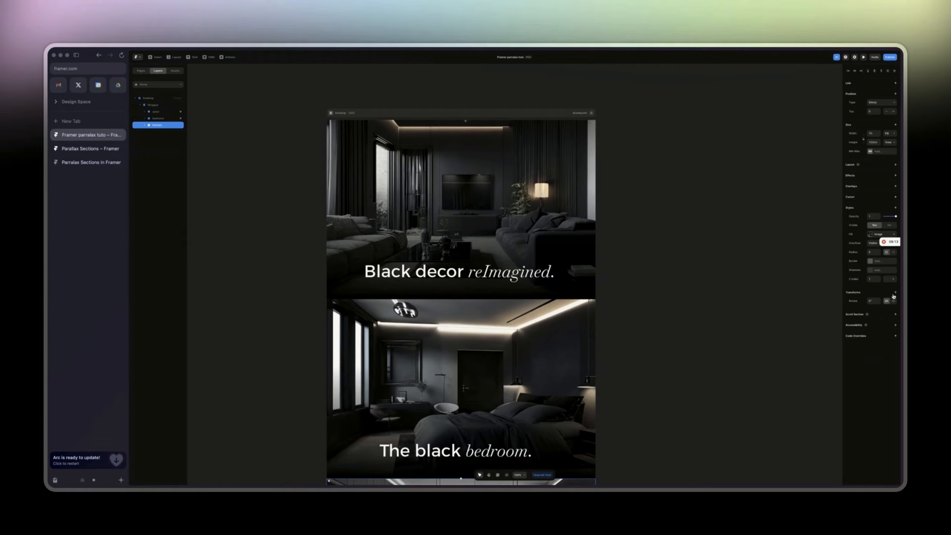
click(894, 314)
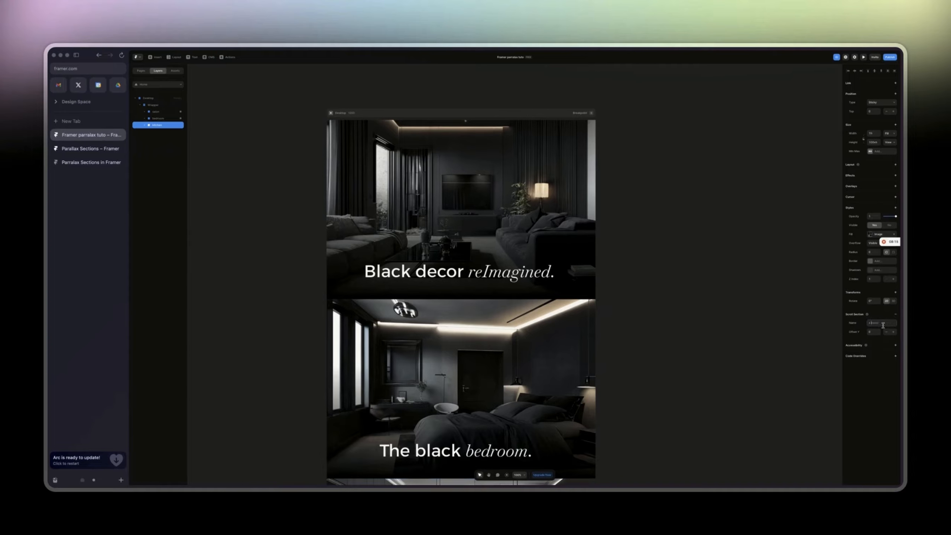
text(k)
Step: Add a Scroll Transform effect to the living-room section and set its From state to opacity 1 and scale 1
click(170, 113)
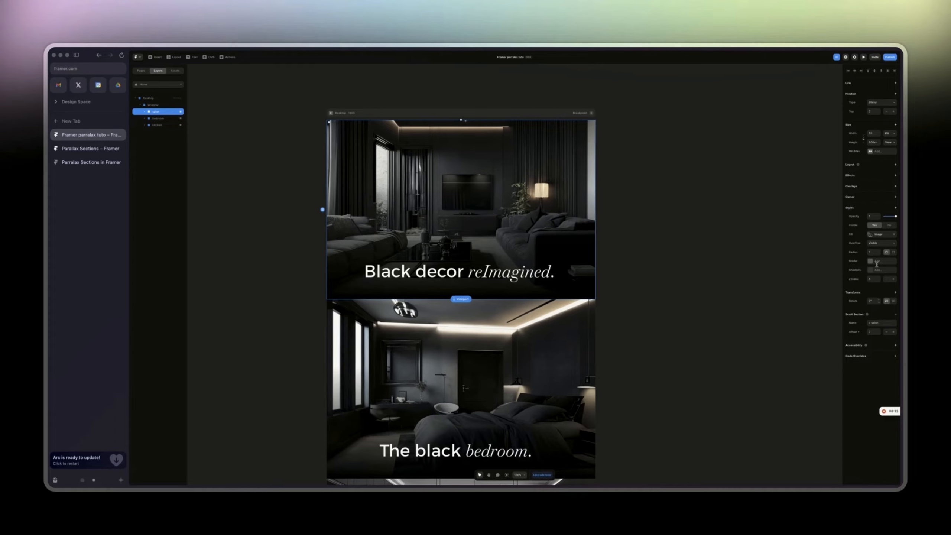
click(875, 176)
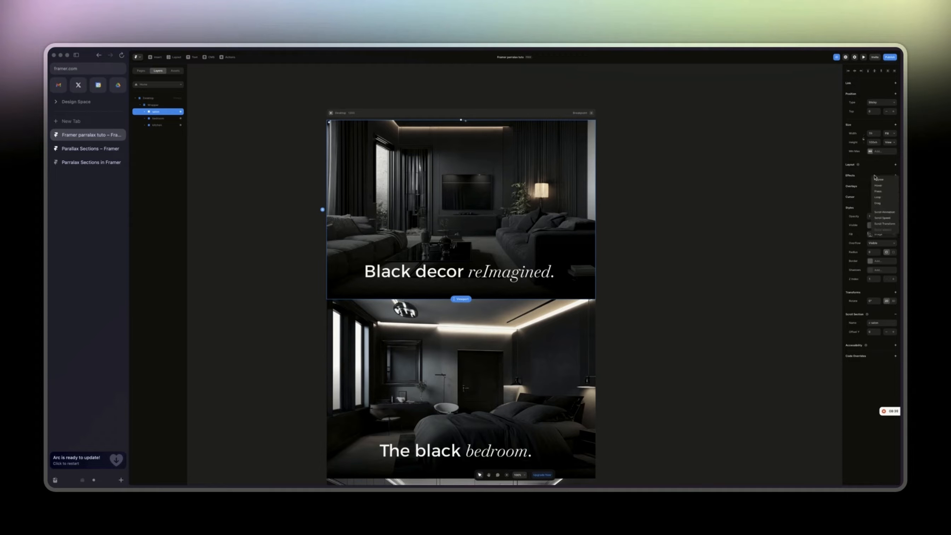
click(886, 223)
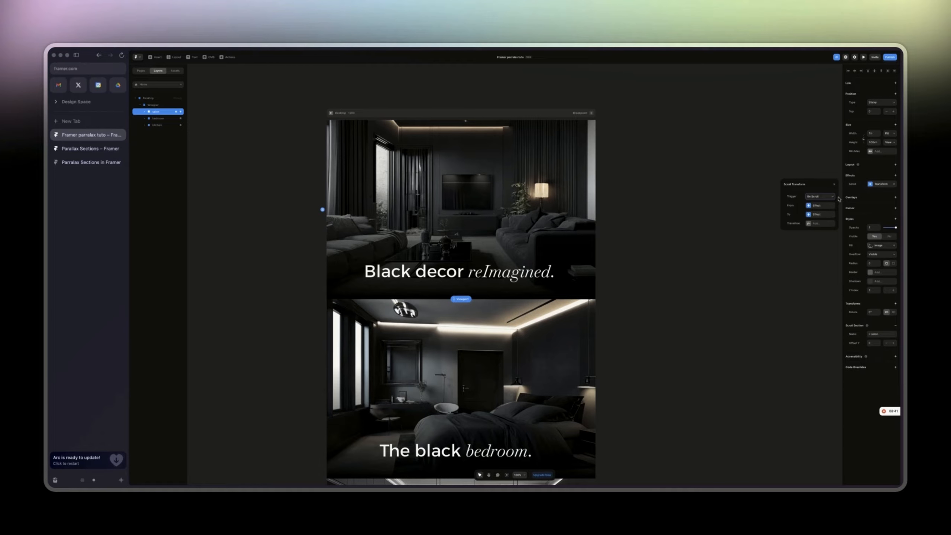
click(814, 206)
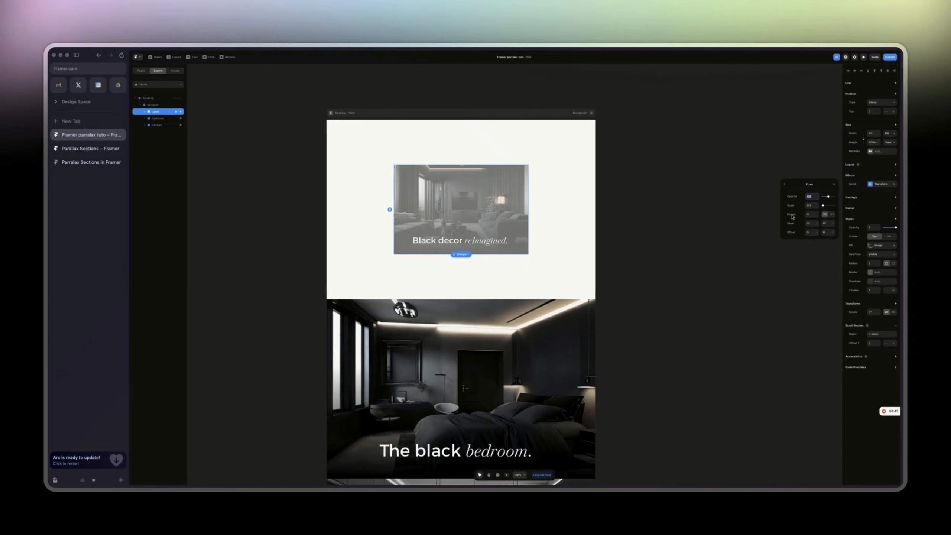
mouse_move(827, 198)
mouse_down()
mouse_move(856, 209)
mouse_move(824, 209)
mouse_up()
click(784, 184)
Step: Set the scale in the To state of the living-room section's scroll transform to 0.8
click(810, 214)
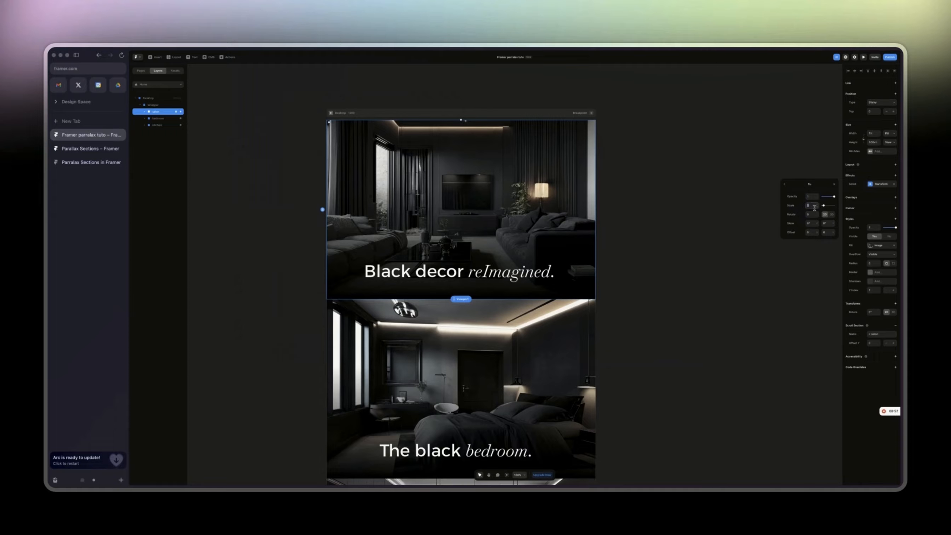
click(817, 208)
click(817, 208)
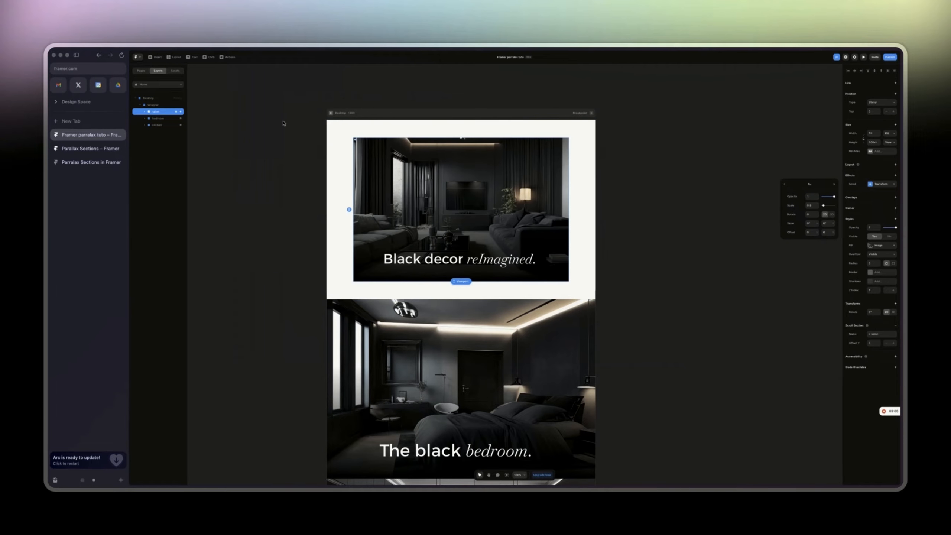
Step: Change the page's background fill to black, #000000
click(337, 125)
click(869, 229)
drag(805, 270, 790, 273)
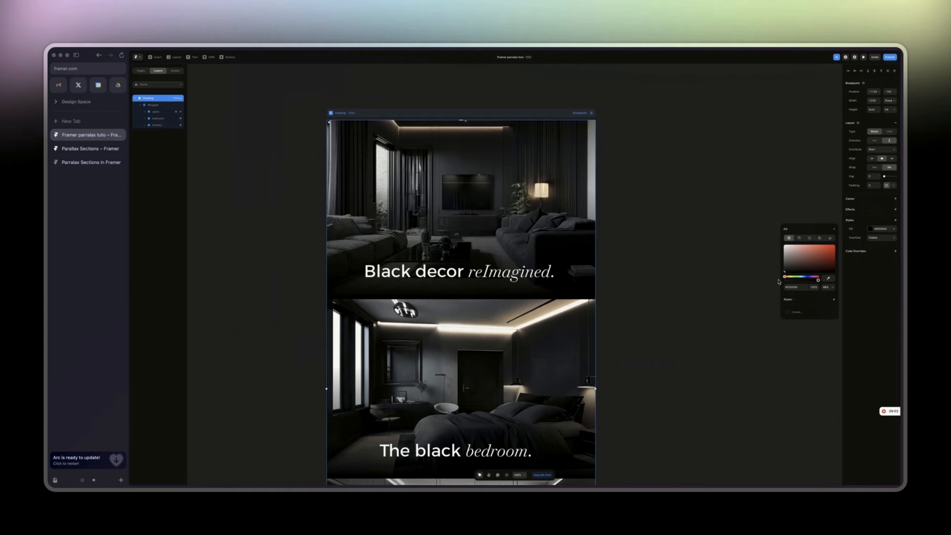
Step: Set the rotation in the To state of the living-room section's scroll transform to -4 degrees
click(168, 112)
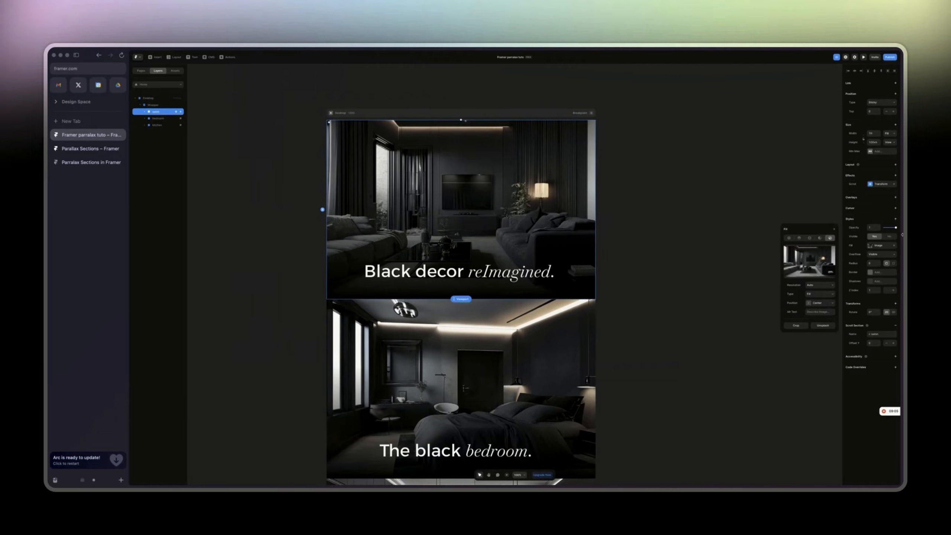
click(872, 184)
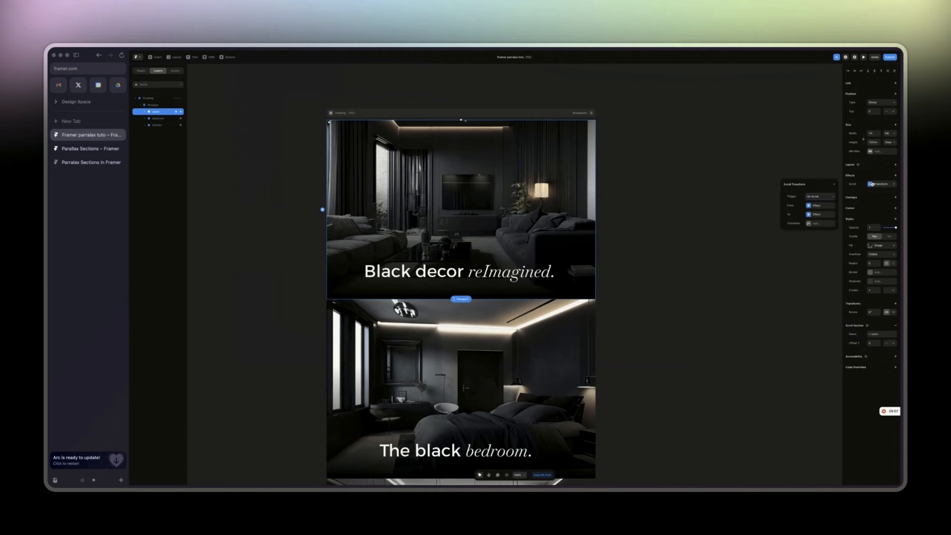
click(824, 214)
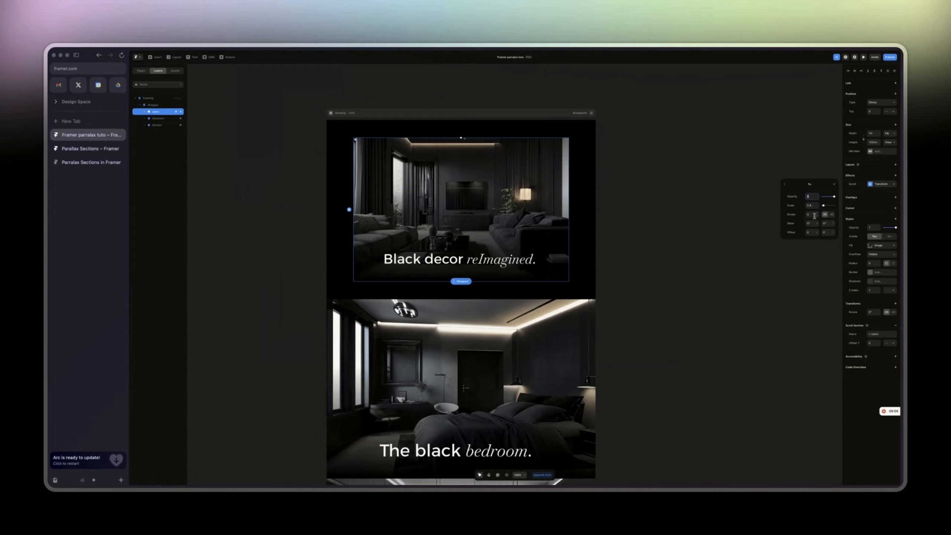
click(816, 218)
click(816, 218)
click(816, 218)
click(817, 218)
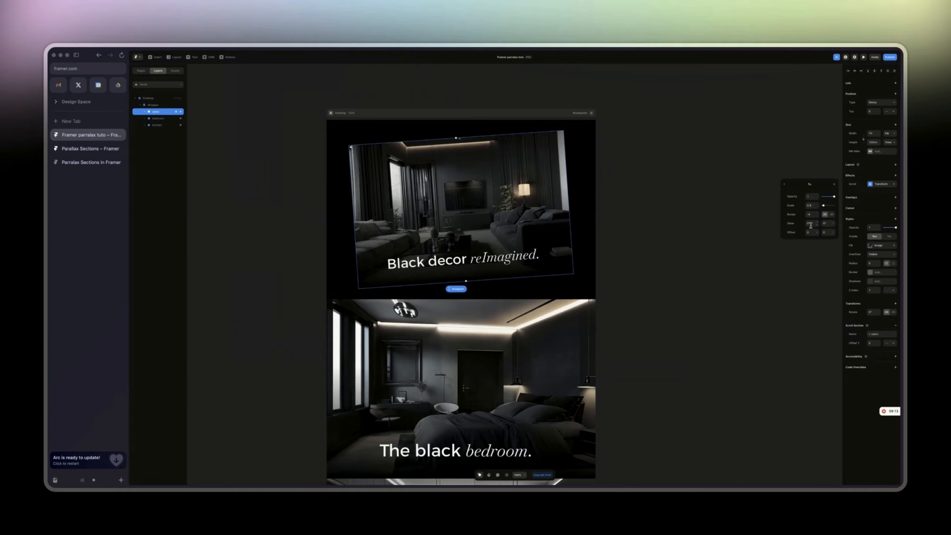
Step: Preview the page and scroll through the sections to check the living room's scale and rotation effect
click(862, 57)
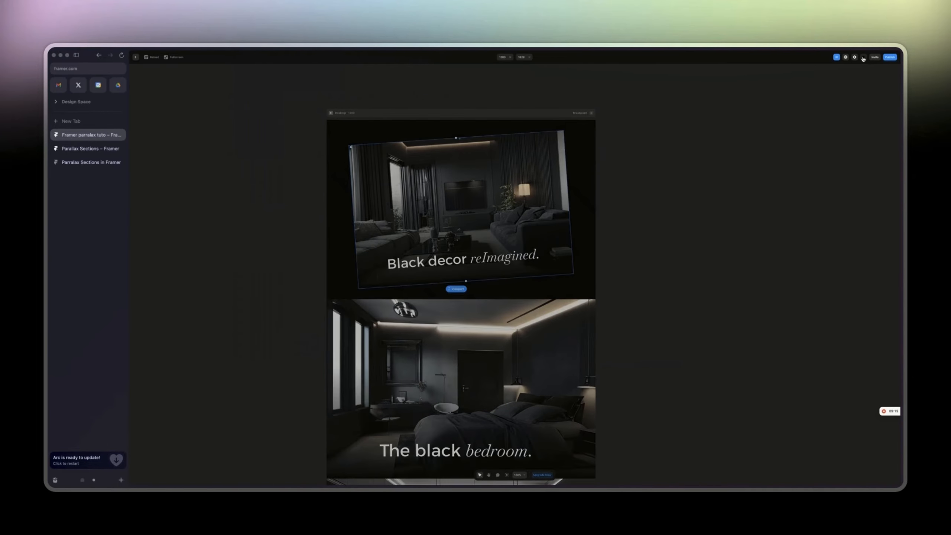
scroll(543, 267, down, 10)
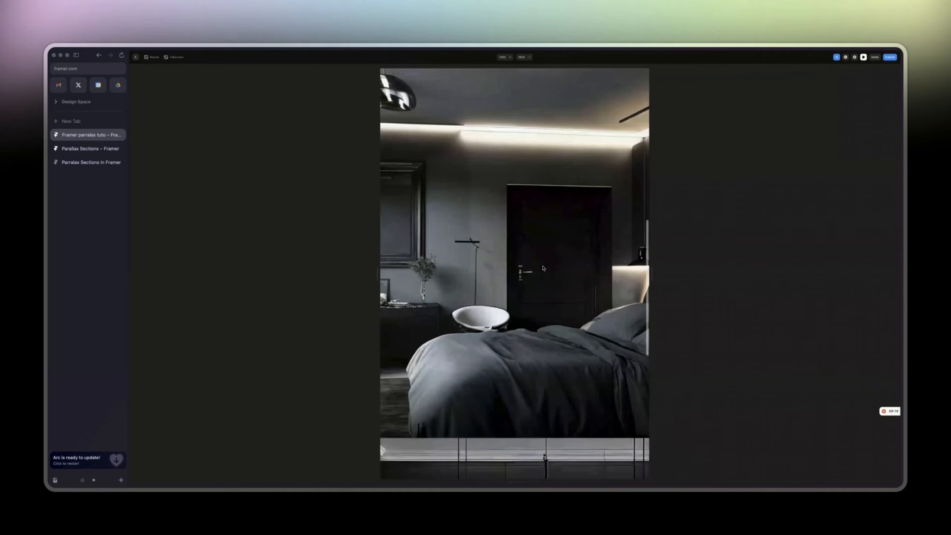
scroll(543, 267, up, 10)
click(863, 57)
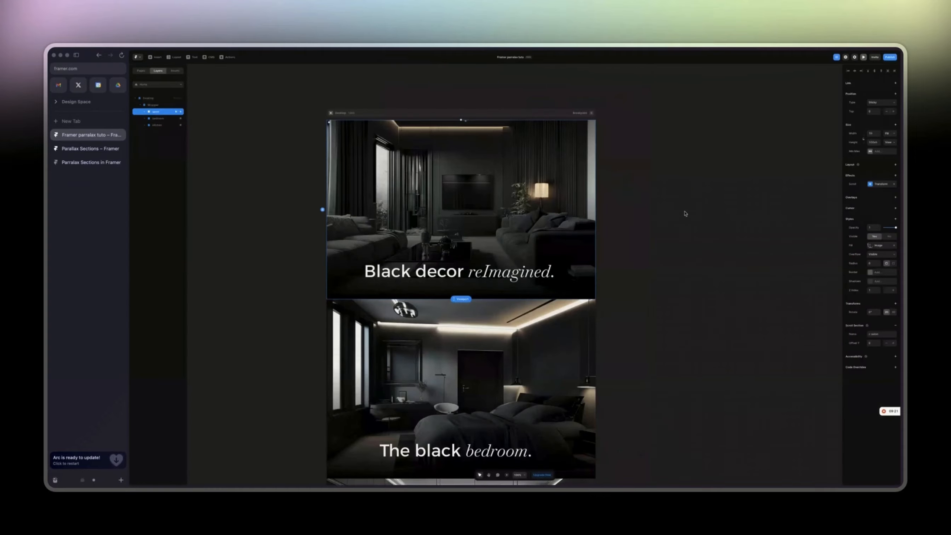
Step: Try a spring transition with lower stiffness and maximum damping on the living-room scroll transform and preview the scrolling
click(884, 184)
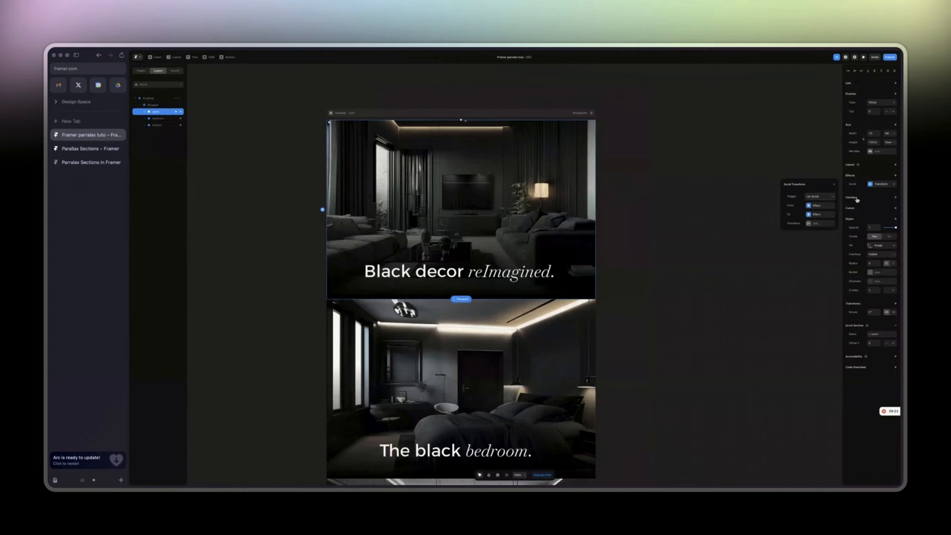
click(817, 223)
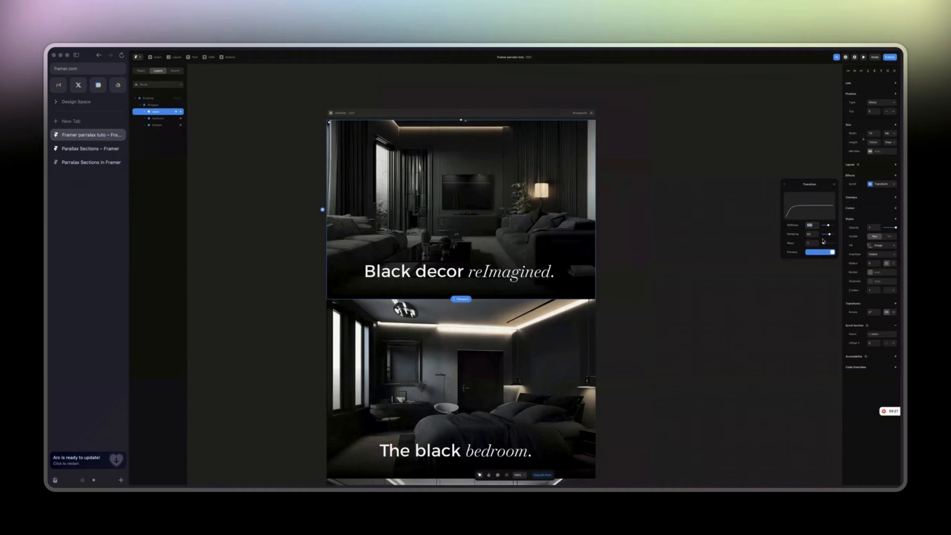
click(821, 209)
drag(828, 225, 828, 231)
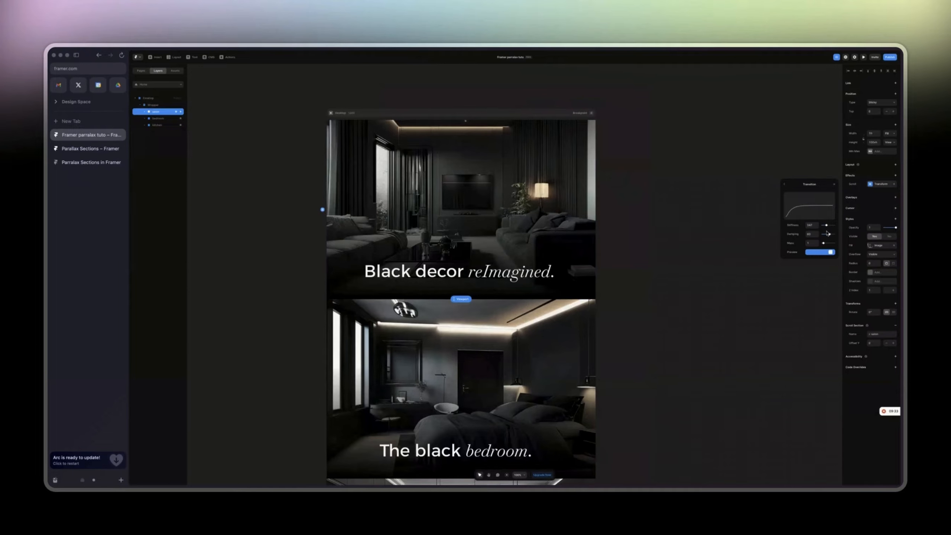
drag(829, 236, 835, 236)
click(863, 56)
scroll(512, 296, down, 5)
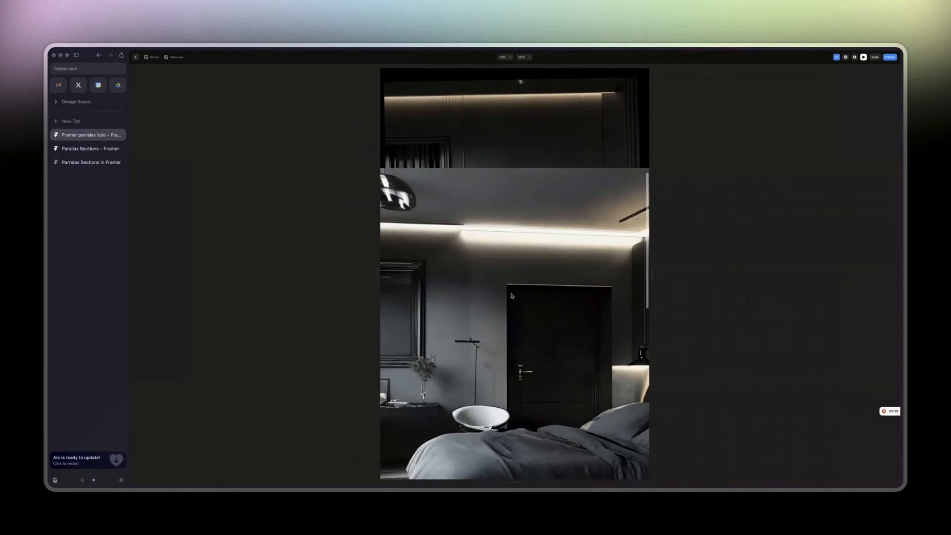
scroll(512, 296, up, 10)
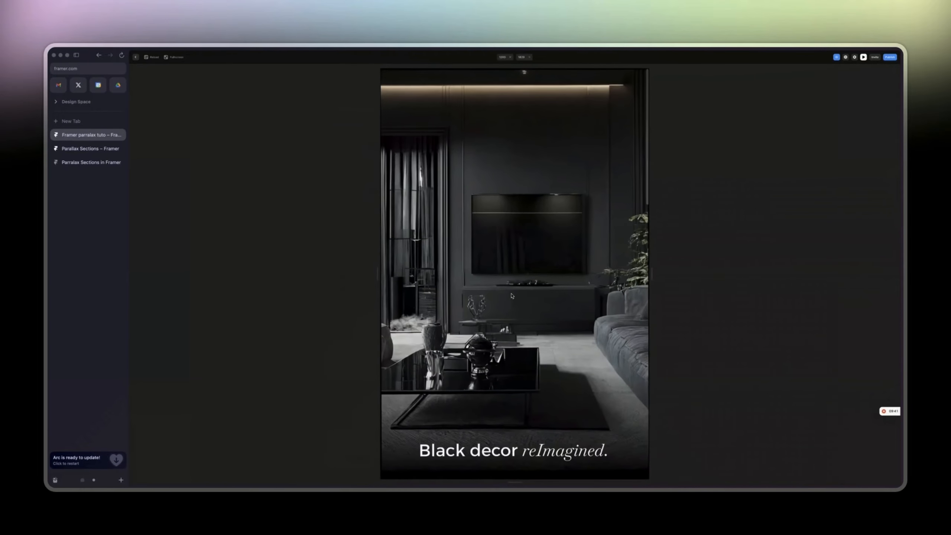
scroll(511, 296, down, 5)
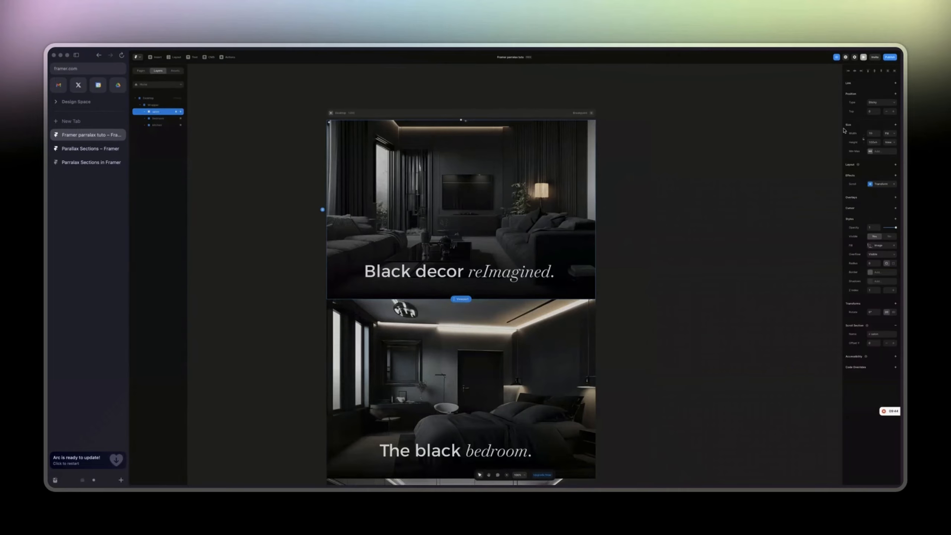
click(863, 57)
Step: Try a higher mass for the spring transition of the living-room scroll transform and preview the scrolling
click(870, 185)
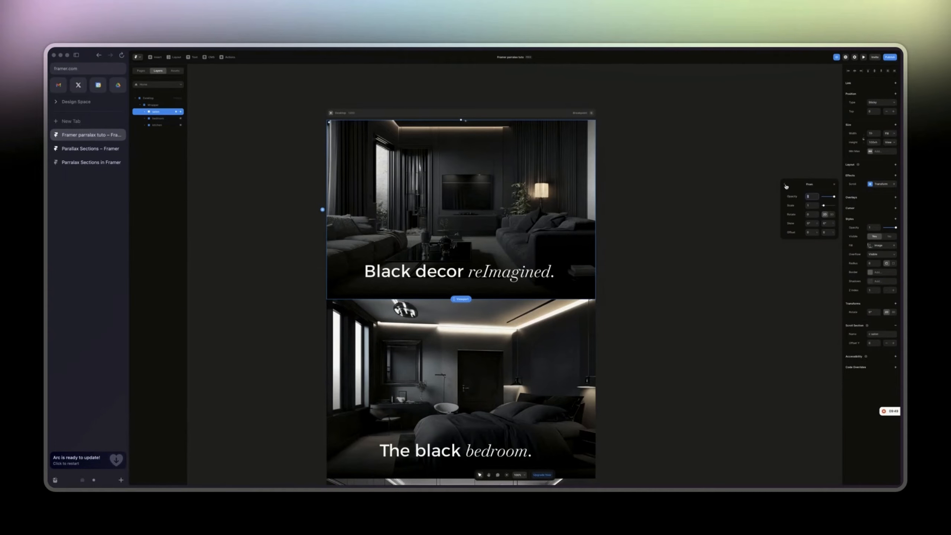
click(819, 223)
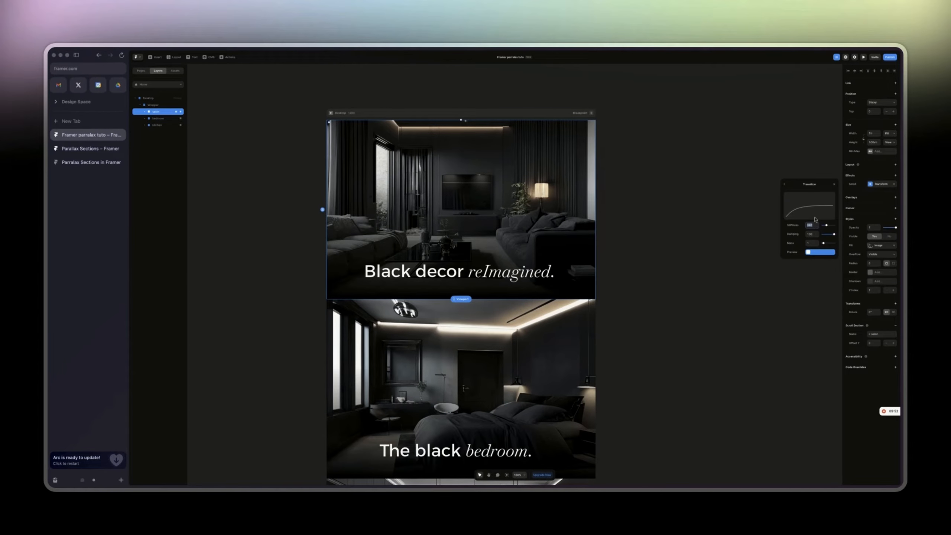
click(813, 256)
drag(823, 243, 830, 243)
click(863, 58)
scroll(536, 245, down, 10)
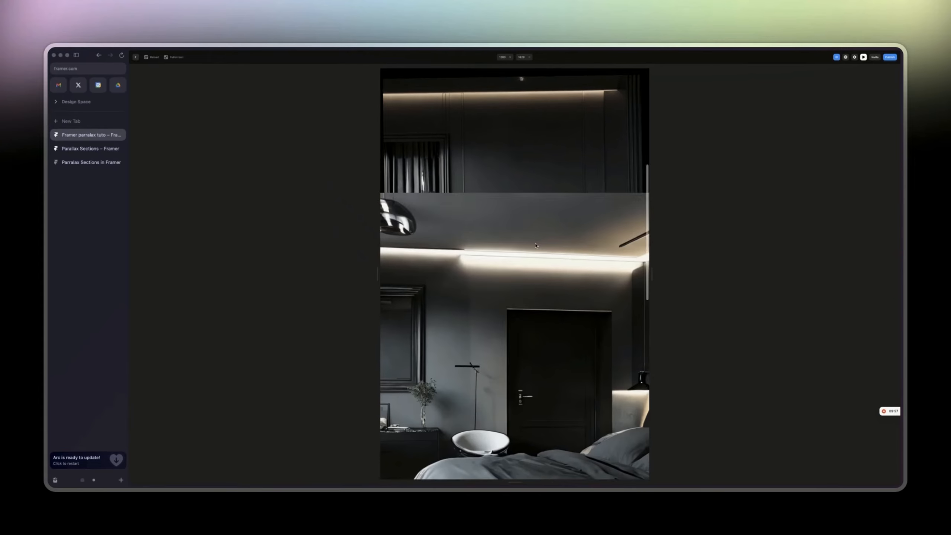
click(863, 57)
Step: Remove the spring transition from the living-room section's scroll transform
click(877, 184)
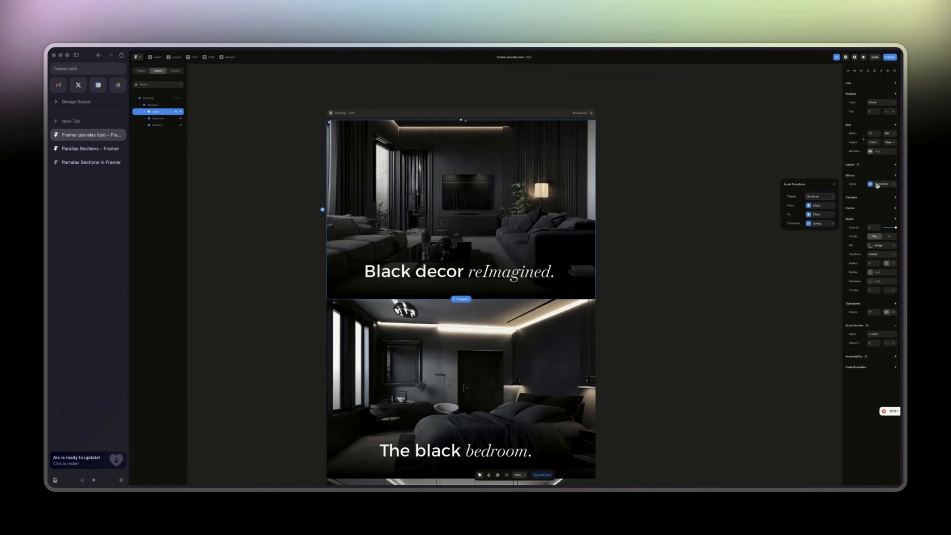
click(817, 223)
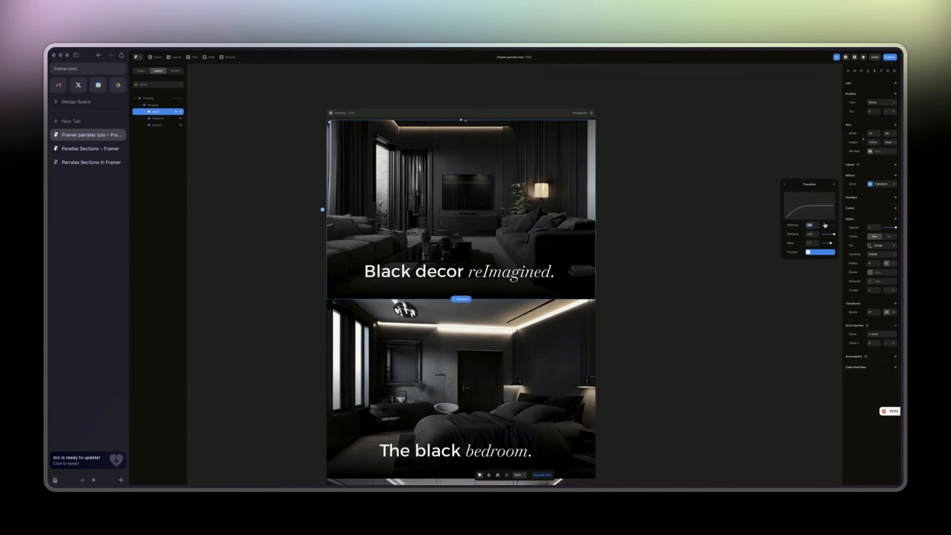
click(788, 188)
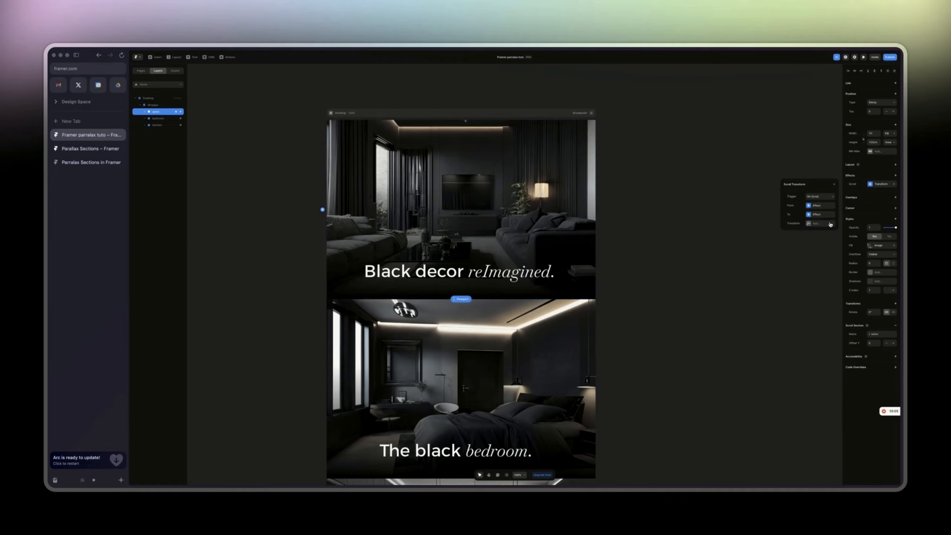
Step: Check the first section's scroll transform effects in the Parallax Sections reference project, including its start and end effects, and view its published page
click(88, 148)
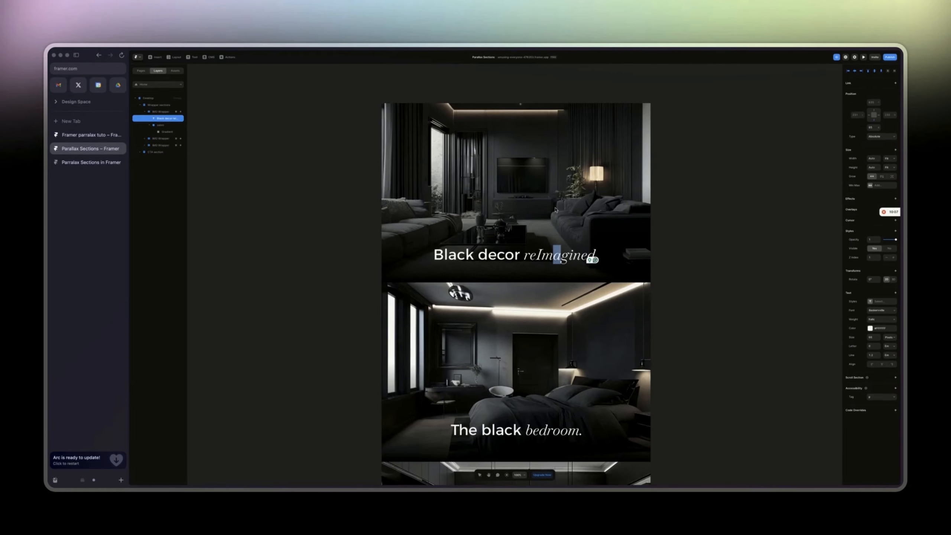
click(164, 111)
click(877, 249)
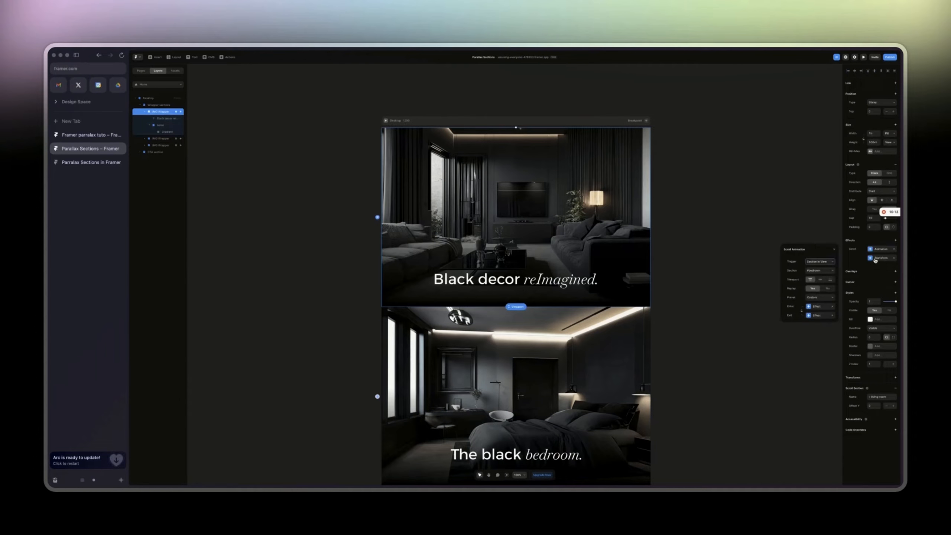
click(875, 260)
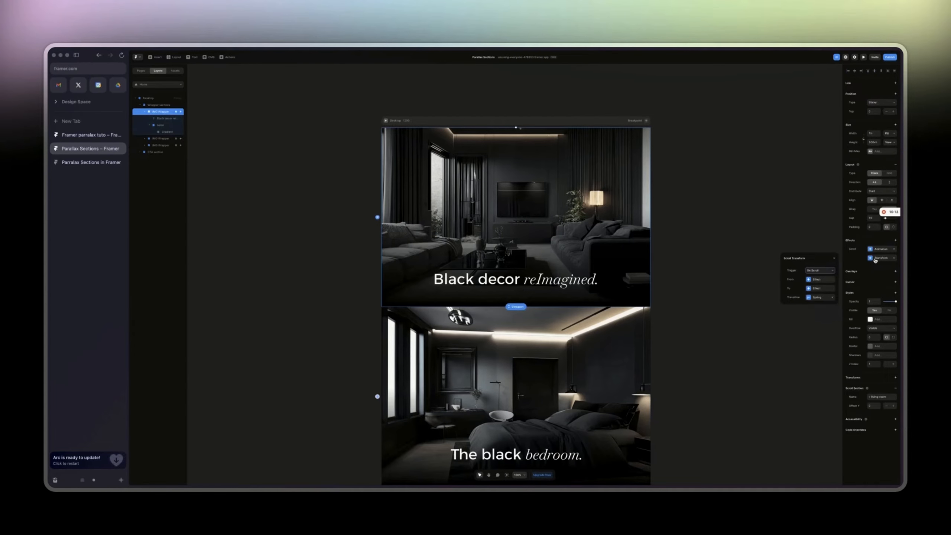
click(813, 280)
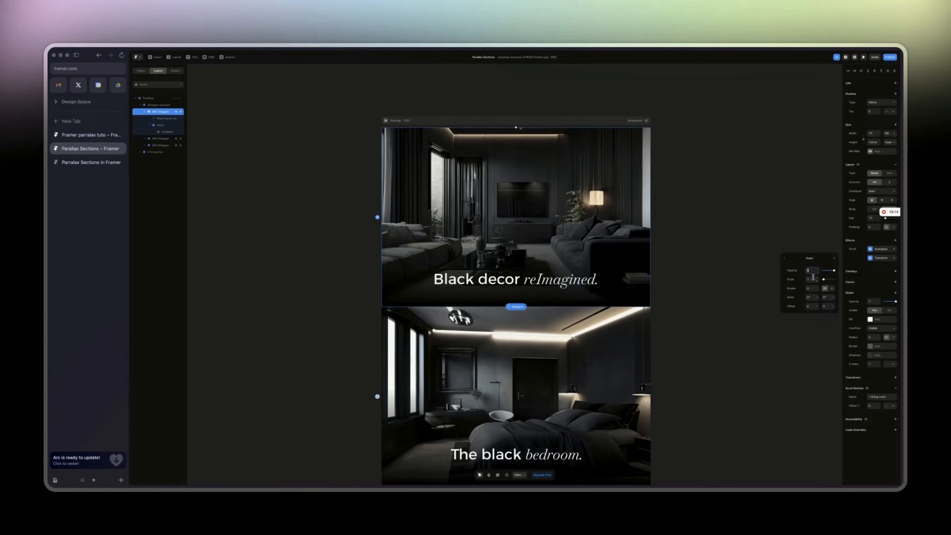
click(785, 260)
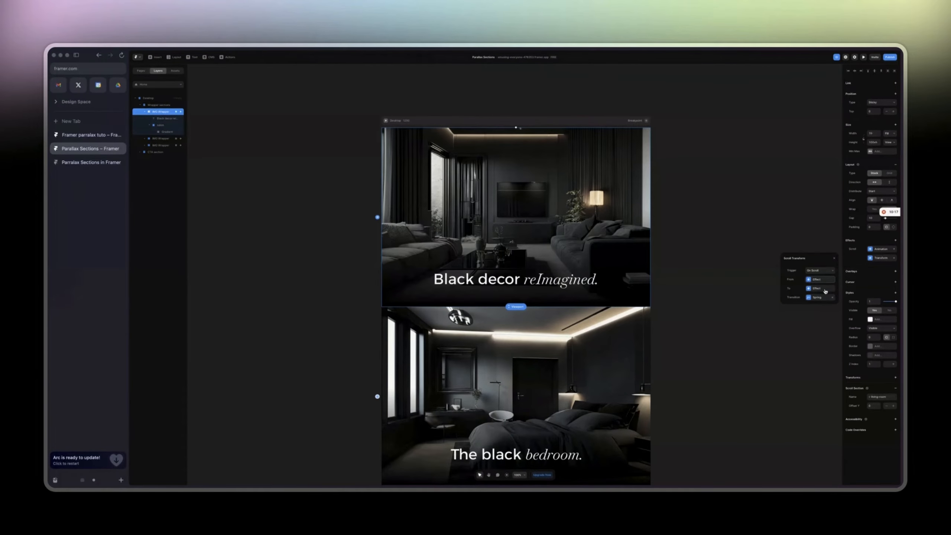
click(825, 289)
click(87, 162)
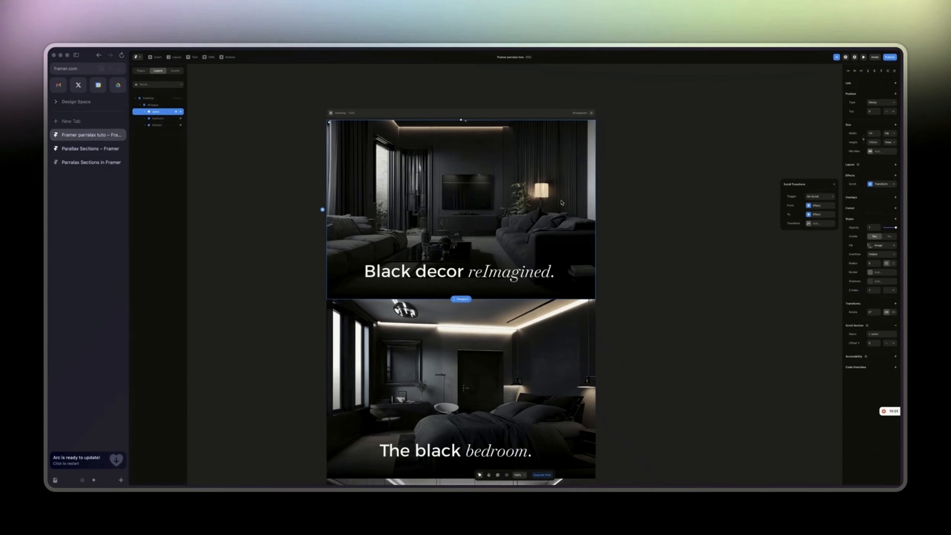
Step: Set the end effect of the living-room section's scroll transform to scale 0.4, rotation -8 and vertical offset 30
click(820, 214)
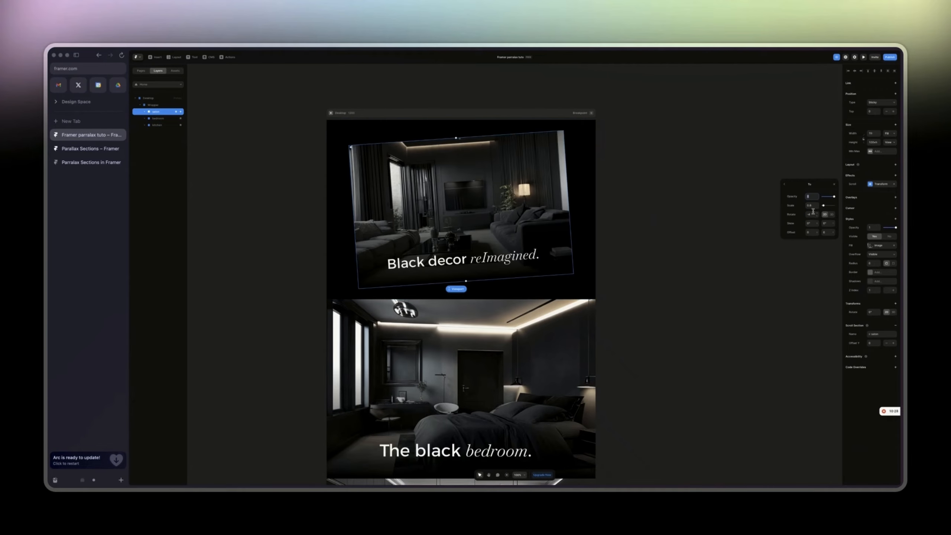
key(Tab)
text(0.4)
key(Tab)
text(-8)
key(Return)
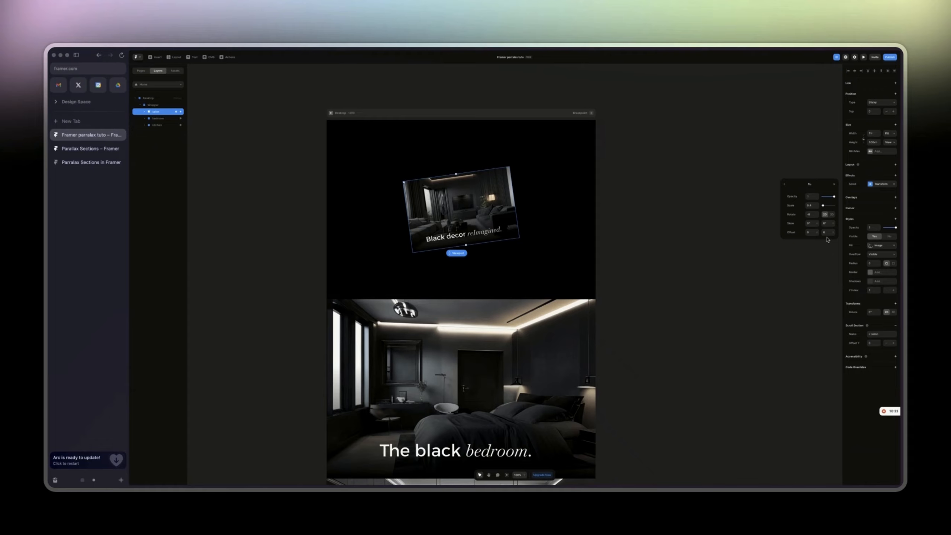
click(826, 232)
text(30)
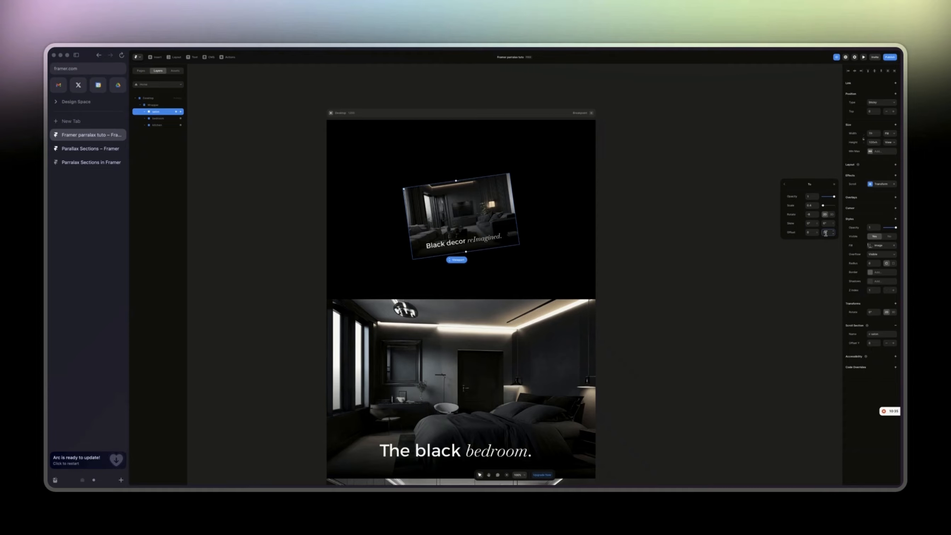
Step: Preview the page and examine how the smaller, tilted and offset living room transitions into the bedroom section
click(863, 57)
scroll(519, 253, down, 10)
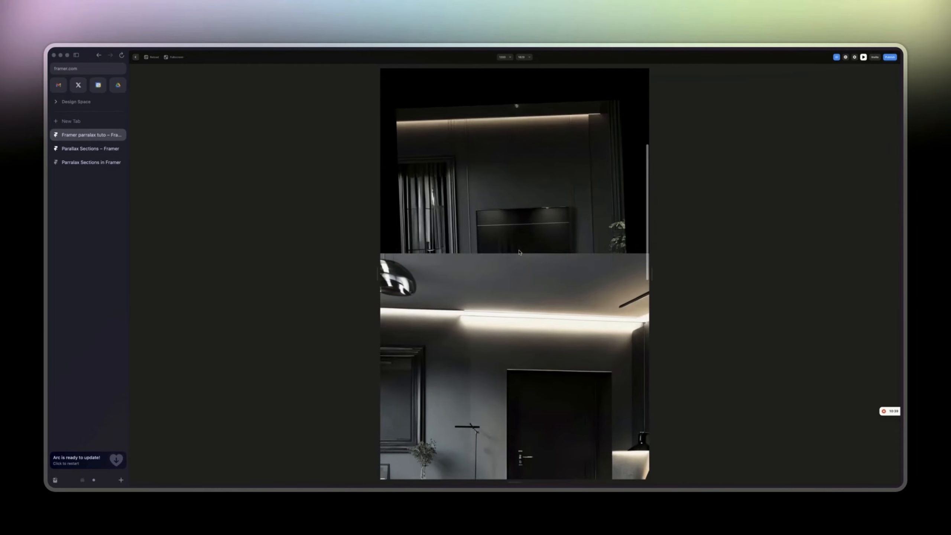
scroll(519, 252, up, 5)
scroll(519, 252, down, 10)
scroll(519, 252, up, 5)
scroll(519, 252, down, 8)
scroll(519, 253, up, 3)
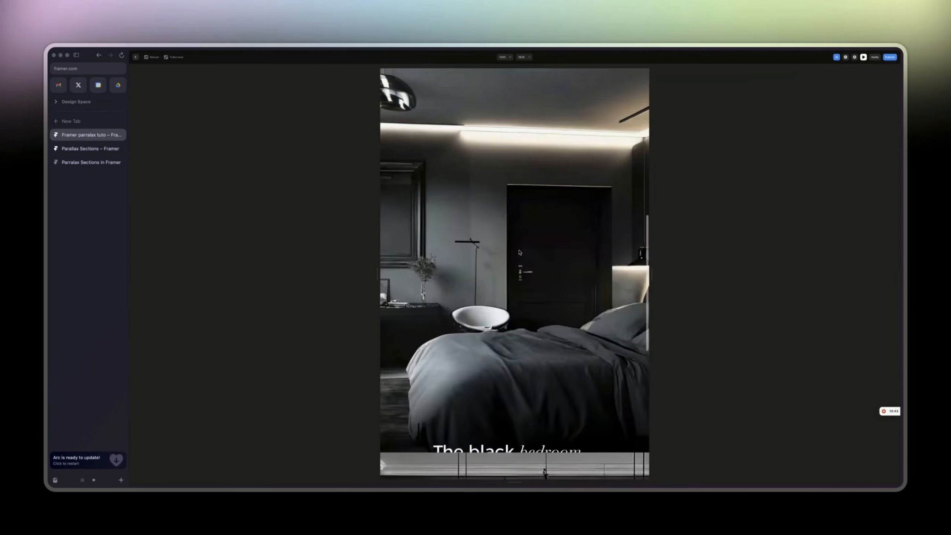
scroll(519, 252, up, 5)
click(863, 57)
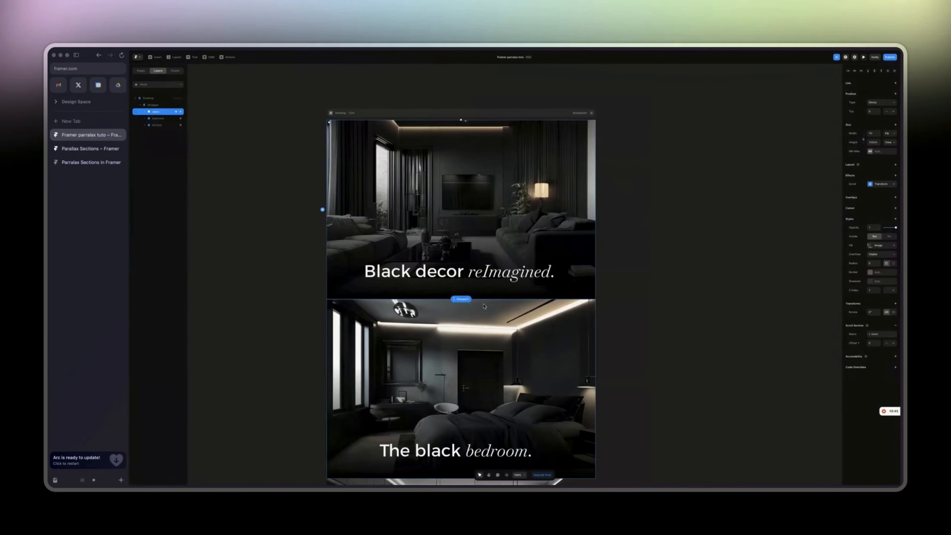
Step: Set the end scale of the living-room section's scroll transform to 0.3
click(873, 184)
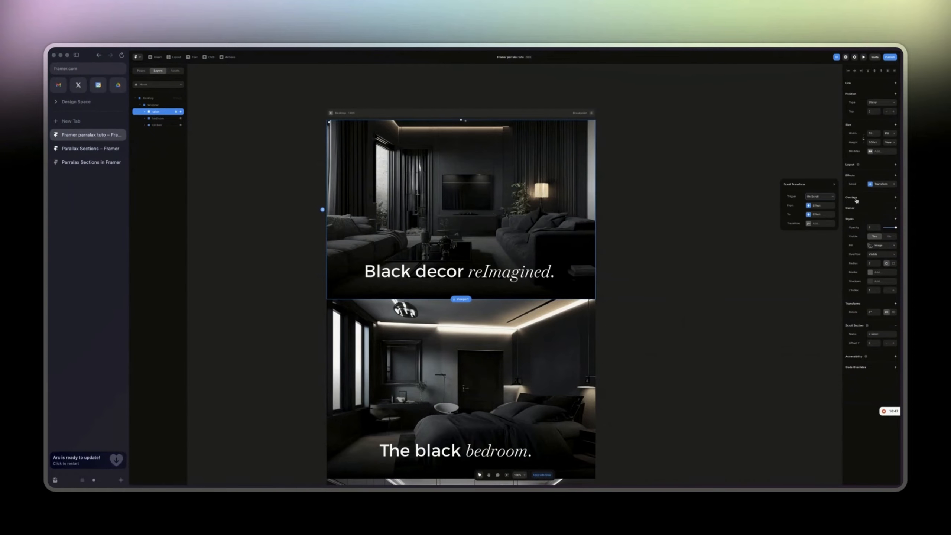
click(811, 215)
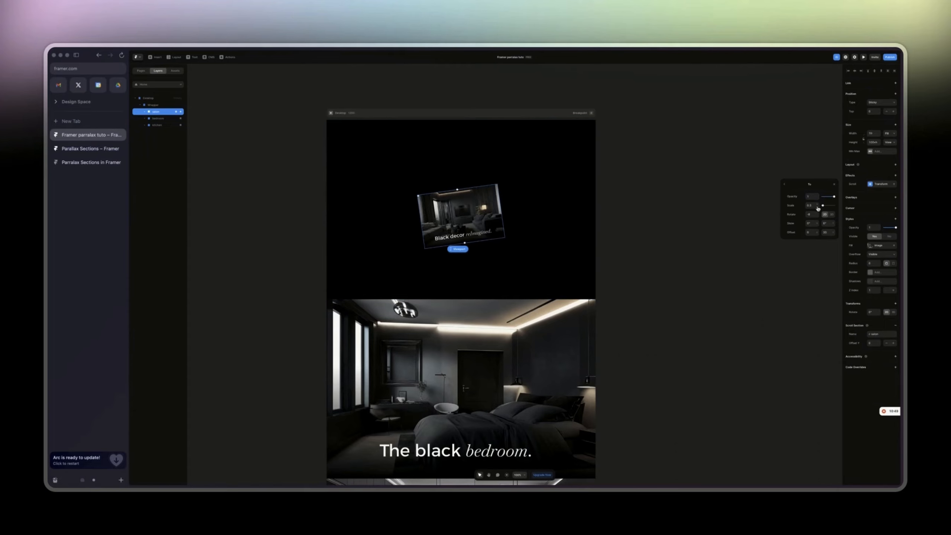
Step: Preview the page and scroll through all sections down to the kitchen to examine the living room's stronger shrinking effect
click(862, 56)
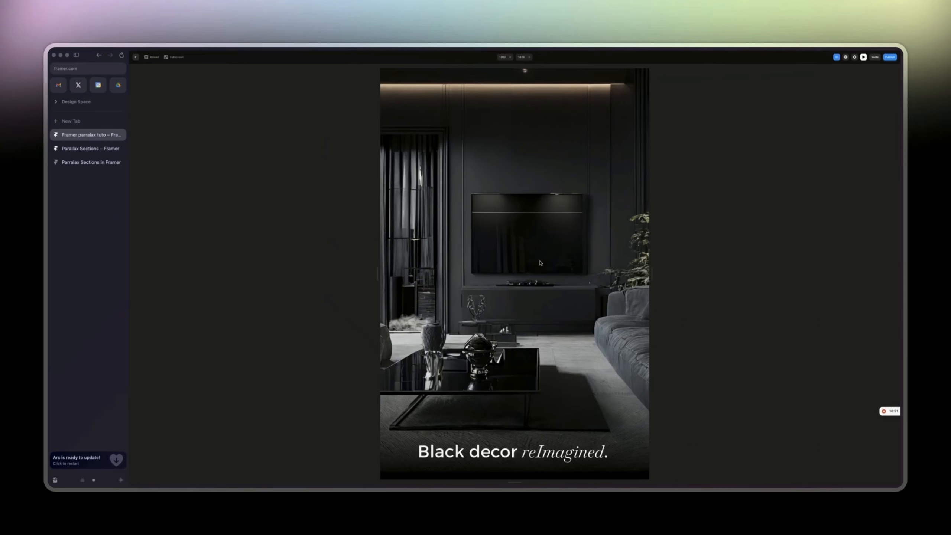
scroll(518, 266, down, 5)
scroll(519, 266, down, 5)
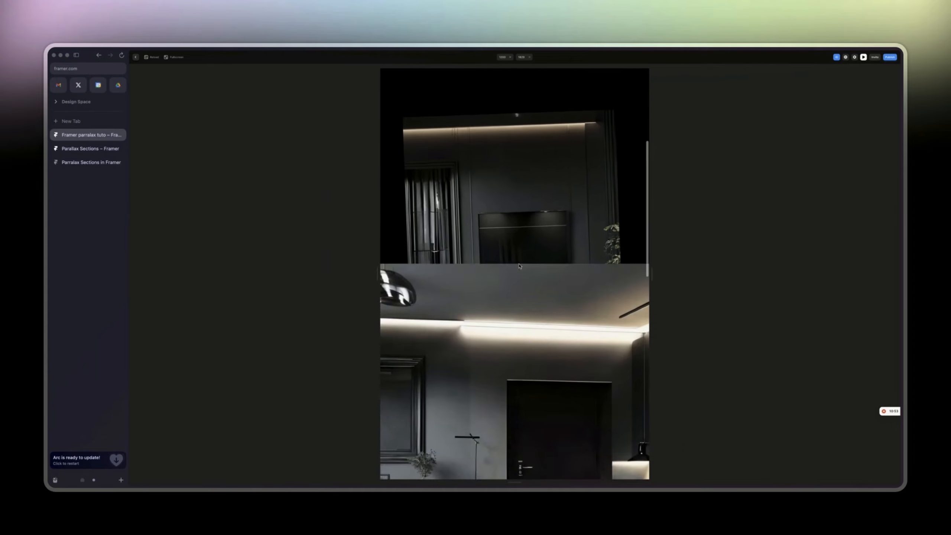
scroll(518, 266, up, 5)
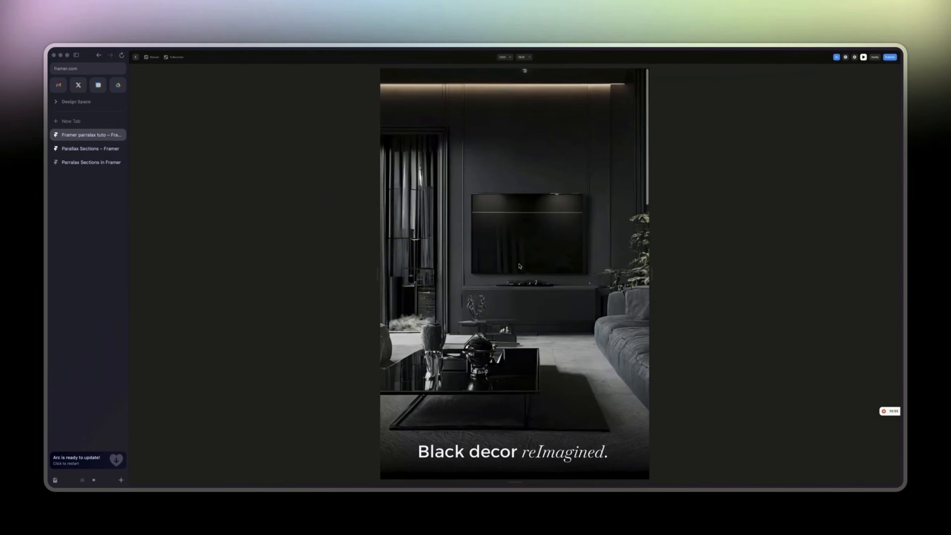
scroll(519, 266, down, 5)
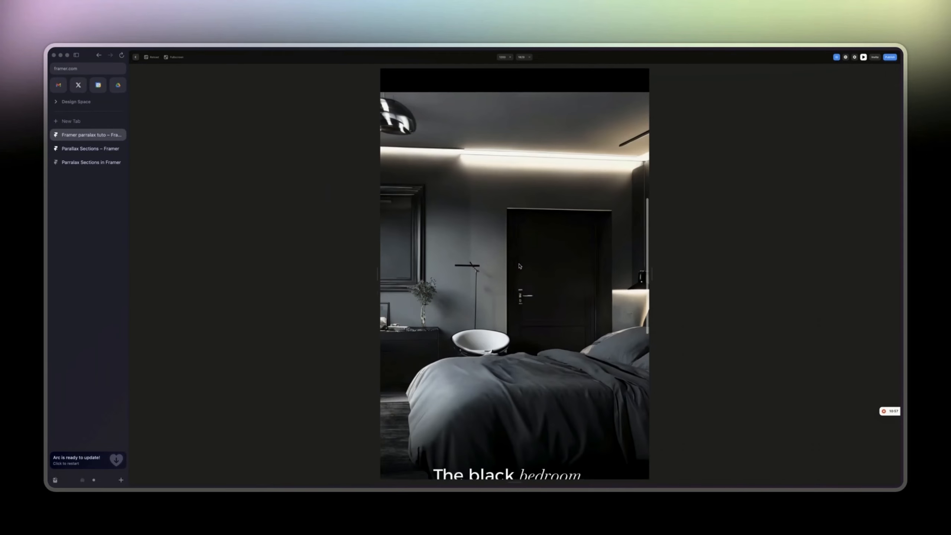
scroll(519, 266, down, 5)
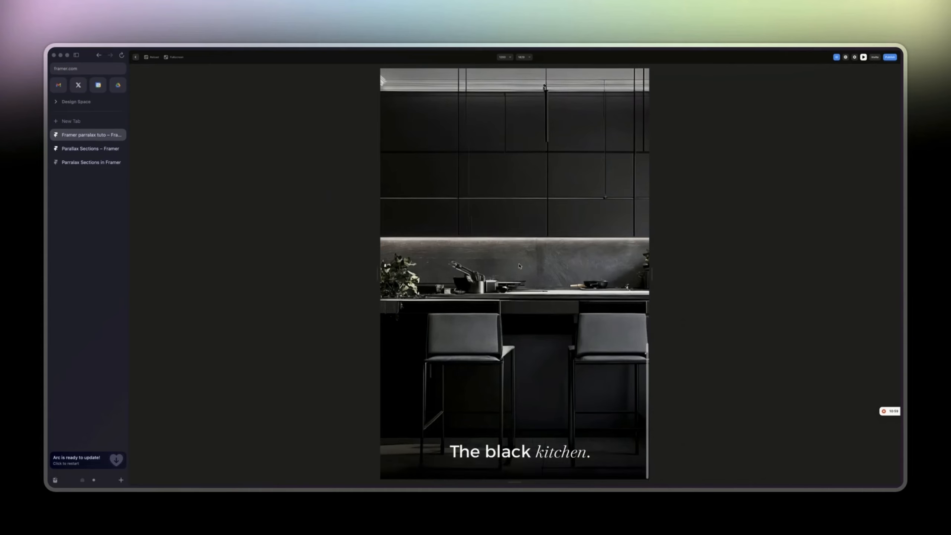
scroll(518, 266, up, 6)
scroll(519, 266, up, 3)
scroll(531, 266, down, 6)
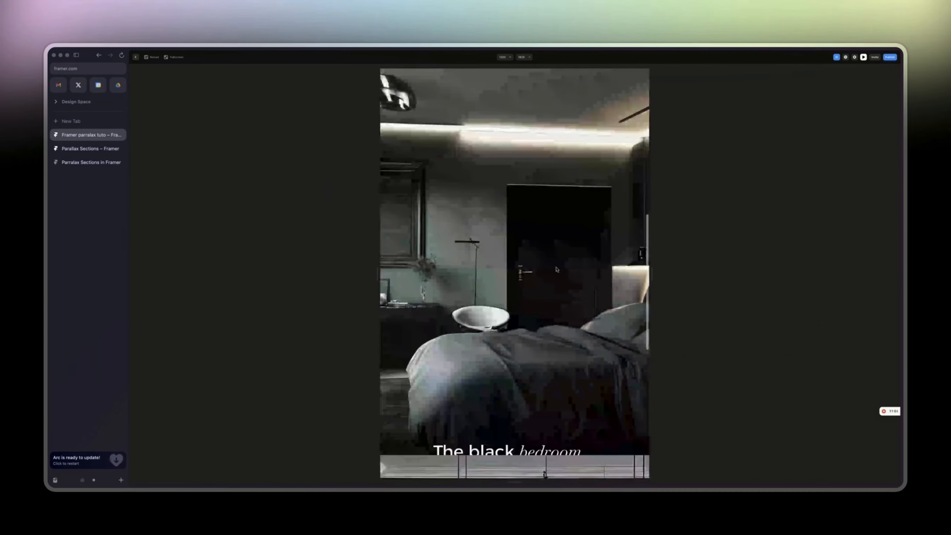
scroll(544, 267, up, 3)
scroll(536, 308, down, 3)
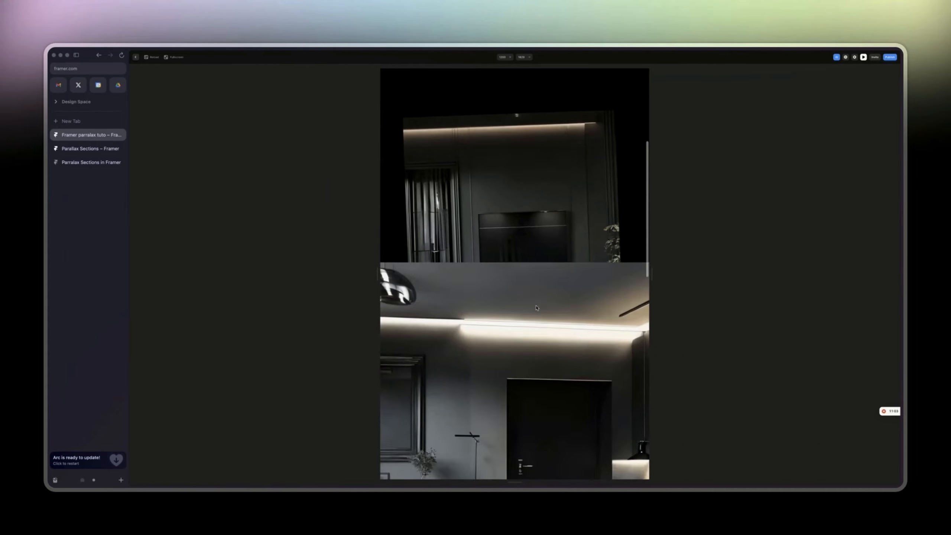
scroll(536, 308, down, 5)
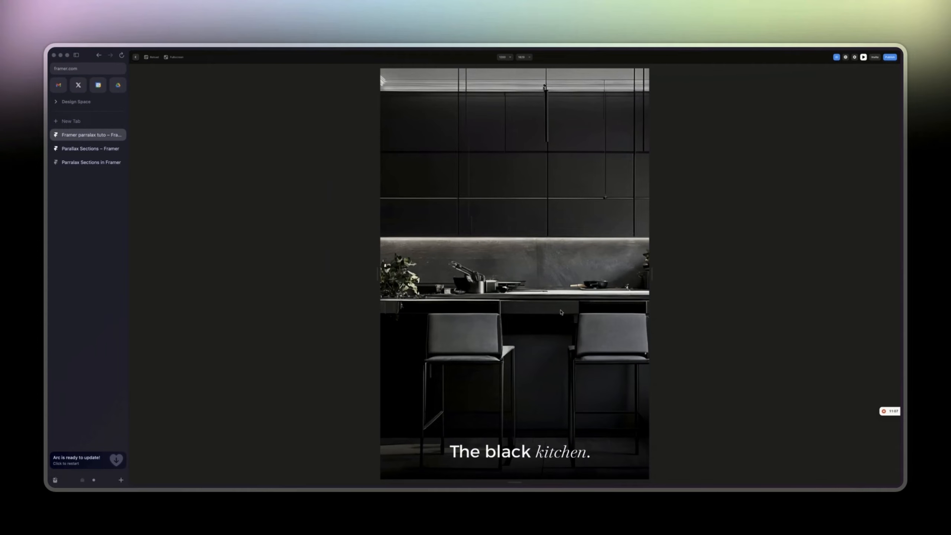
click(864, 57)
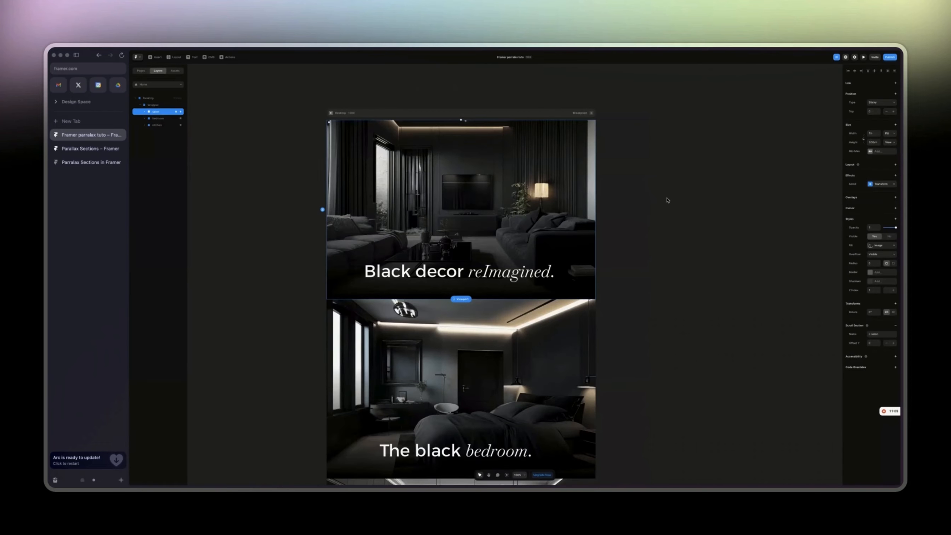
Step: Add a Scroll Transform effect to the kitchen section and set its trigger to Section in View
scroll(493, 244, down, 10)
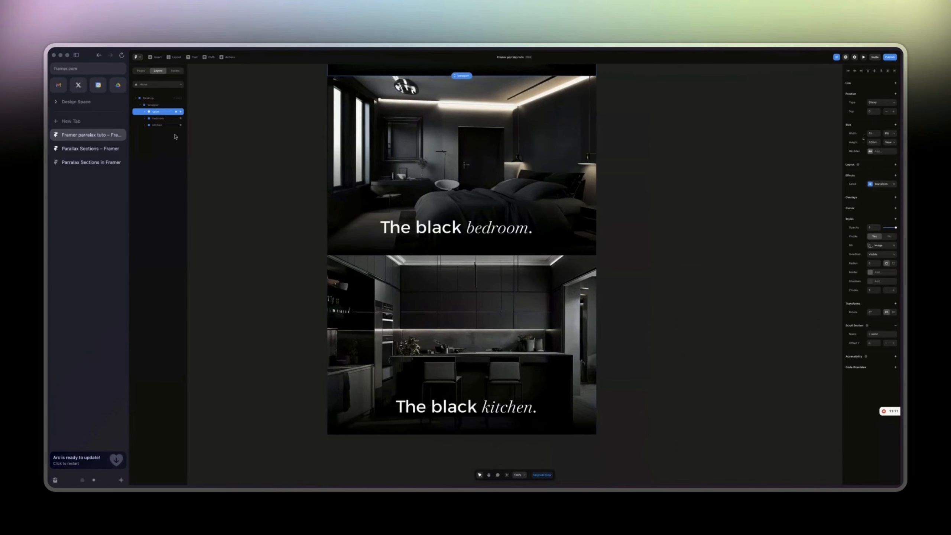
click(164, 126)
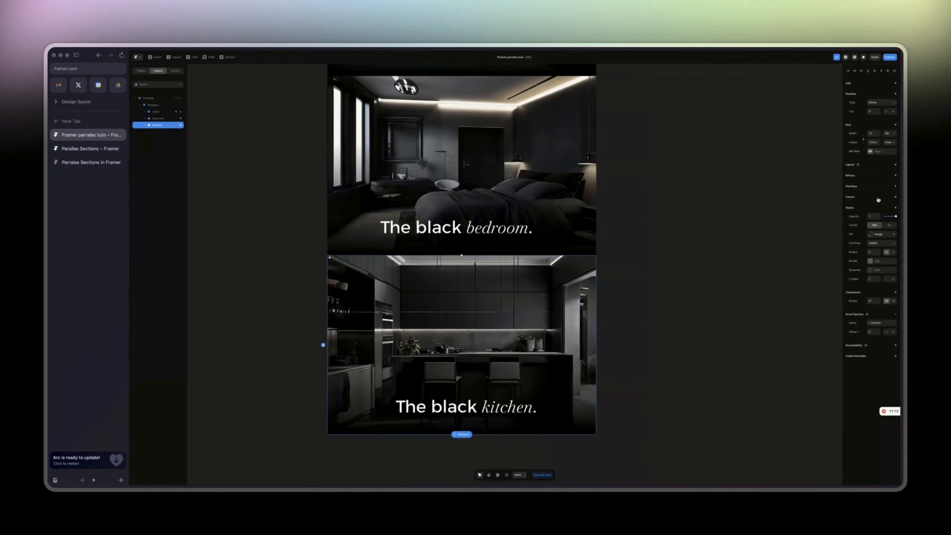
click(895, 175)
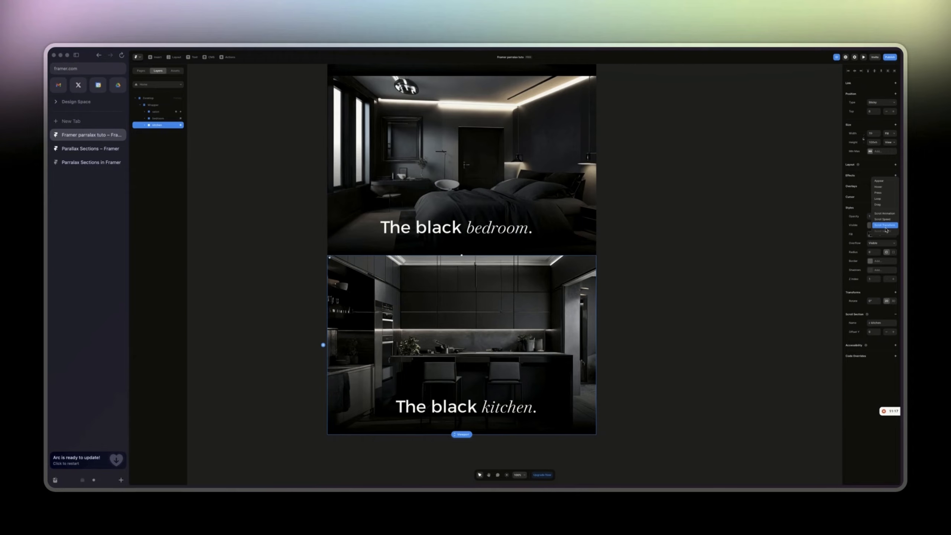
click(885, 226)
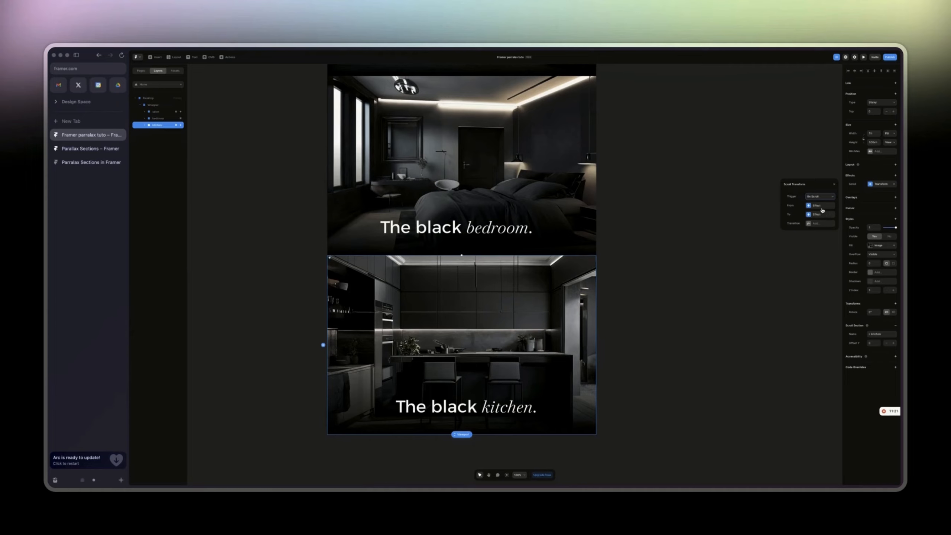
click(819, 215)
click(816, 215)
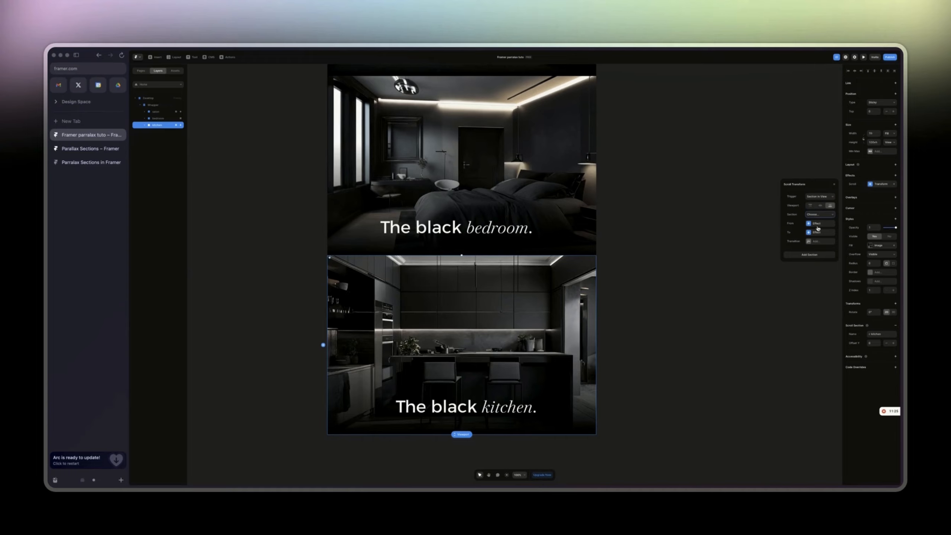
Step: Try a starting scale of 1.3 for the kitchen section's scroll transform and check its end effect
click(818, 228)
click(815, 223)
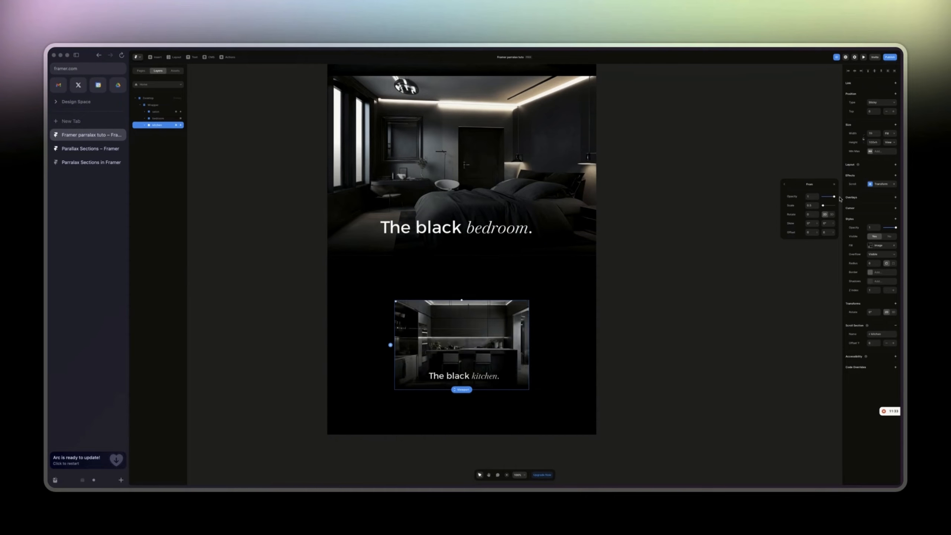
click(824, 206)
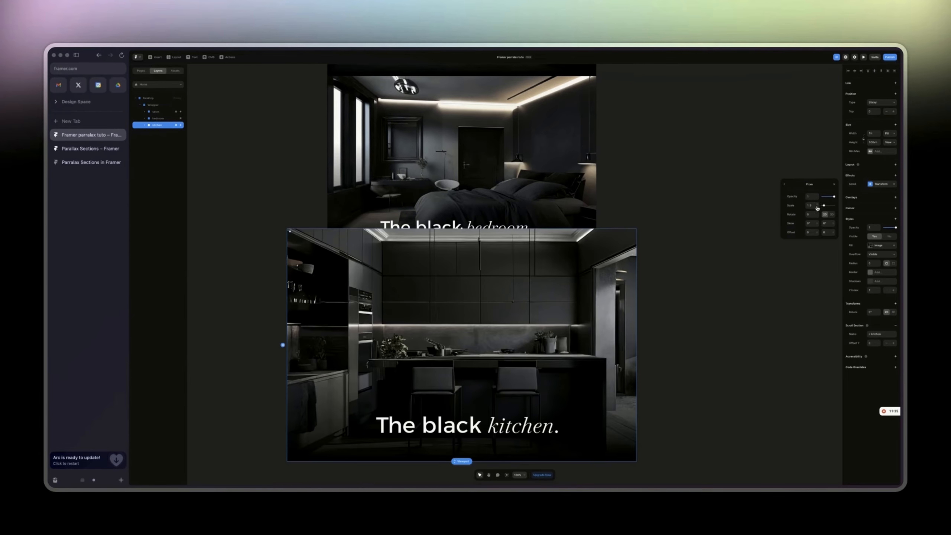
click(783, 184)
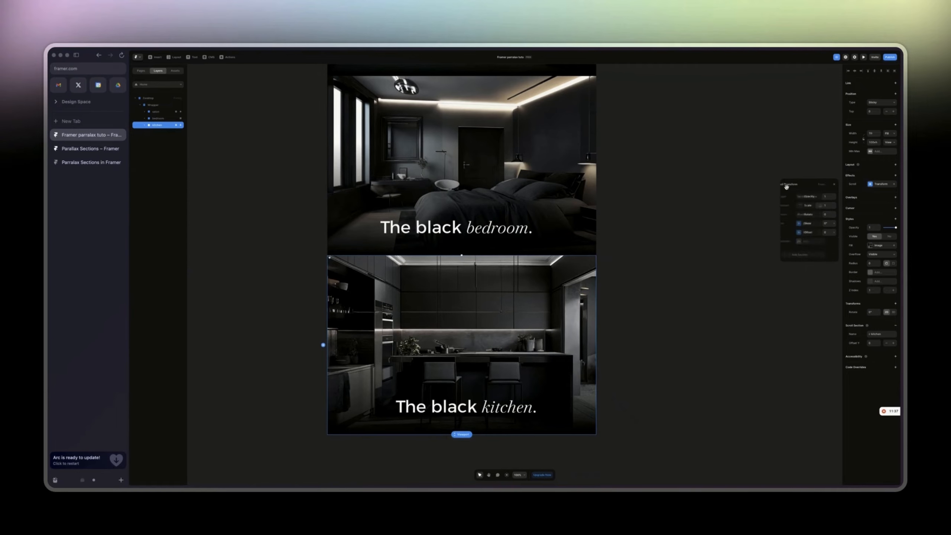
click(809, 233)
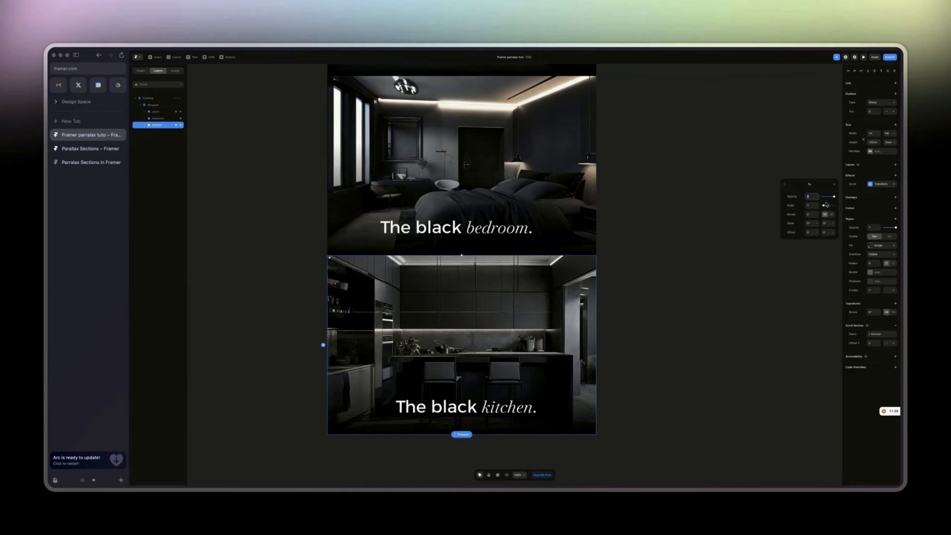
click(785, 185)
Step: Set the start effect of the kitchen section's scroll transform to scale 0.8 and rotation 5
click(810, 224)
click(816, 207)
click(816, 207)
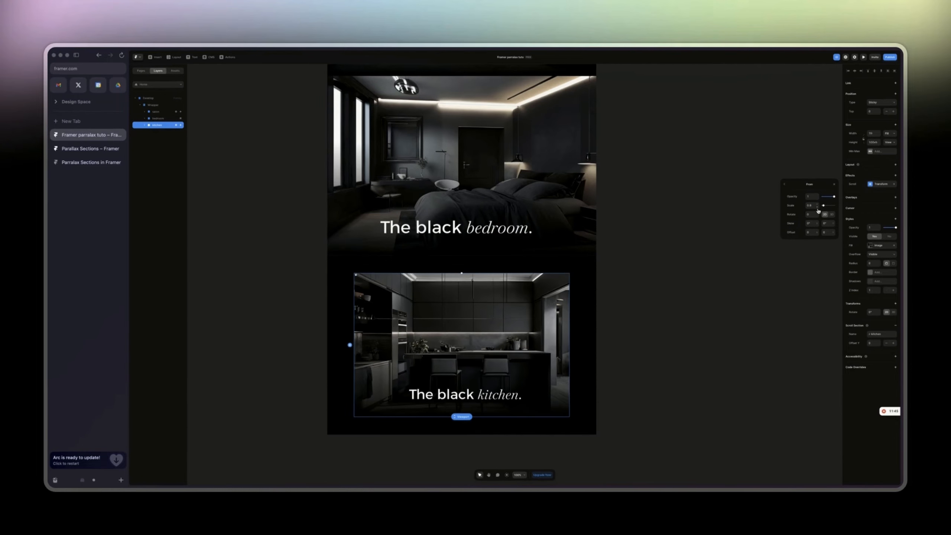
click(816, 217)
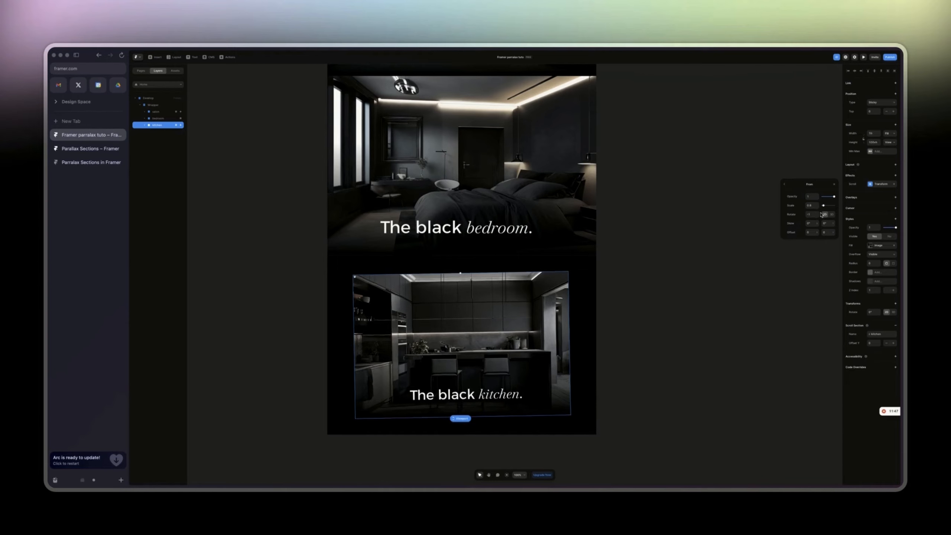
click(817, 213)
click(816, 213)
click(816, 213)
click(816, 213)
click(817, 213)
click(817, 212)
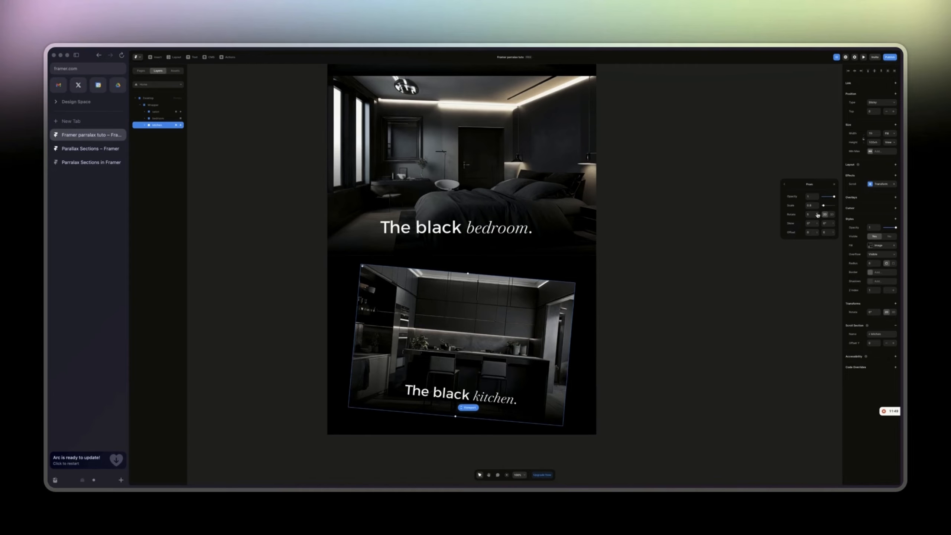
Step: Check the end effect of the kitchen section's scroll transform and preview the page down to the kitchen
click(789, 183)
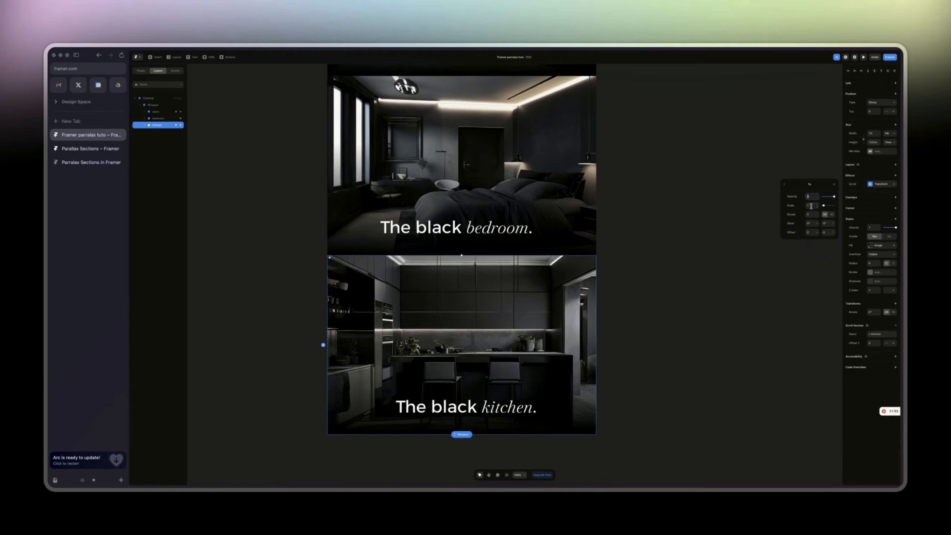
click(863, 57)
scroll(518, 323, down, 10)
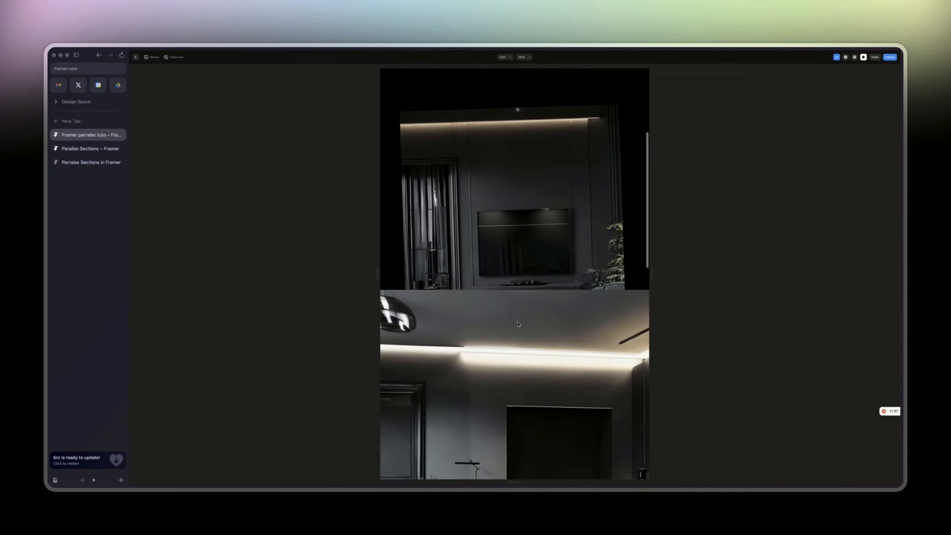
scroll(518, 324, down, 10)
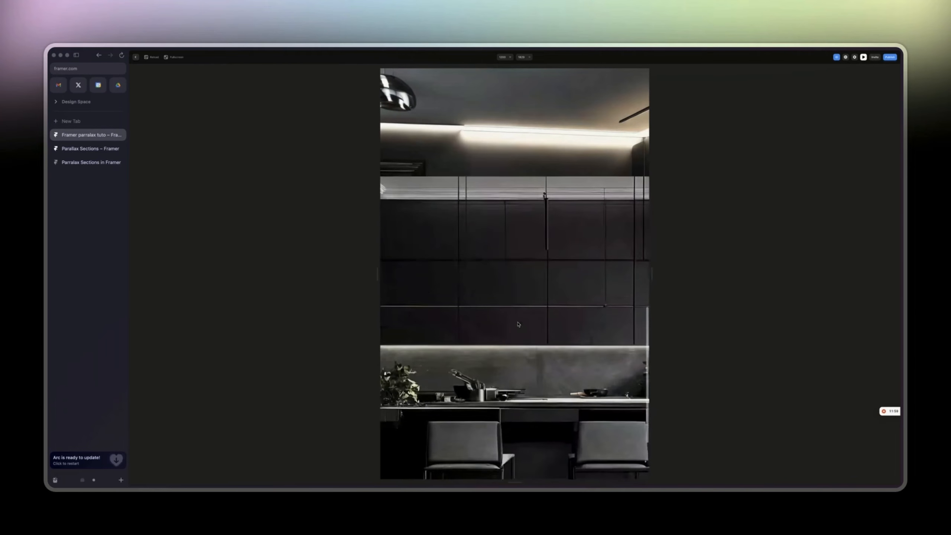
click(862, 58)
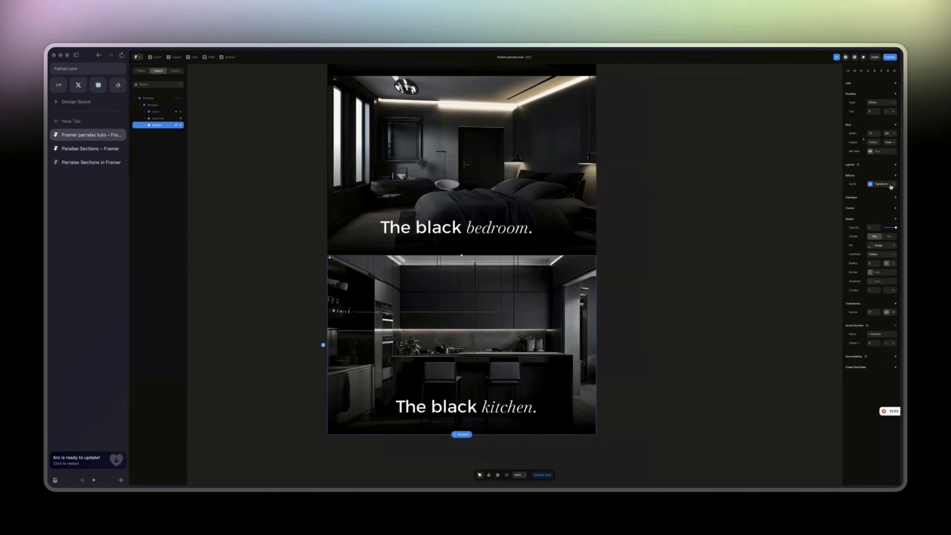
Step: Try the center viewport setting for the kitchen section's scroll transform and preview the transition into the kitchen
click(882, 183)
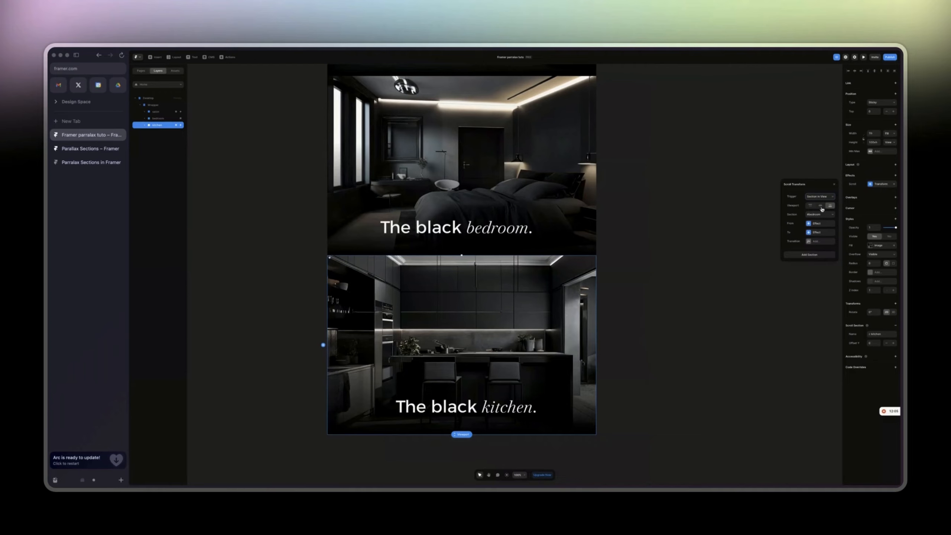
click(820, 206)
click(863, 57)
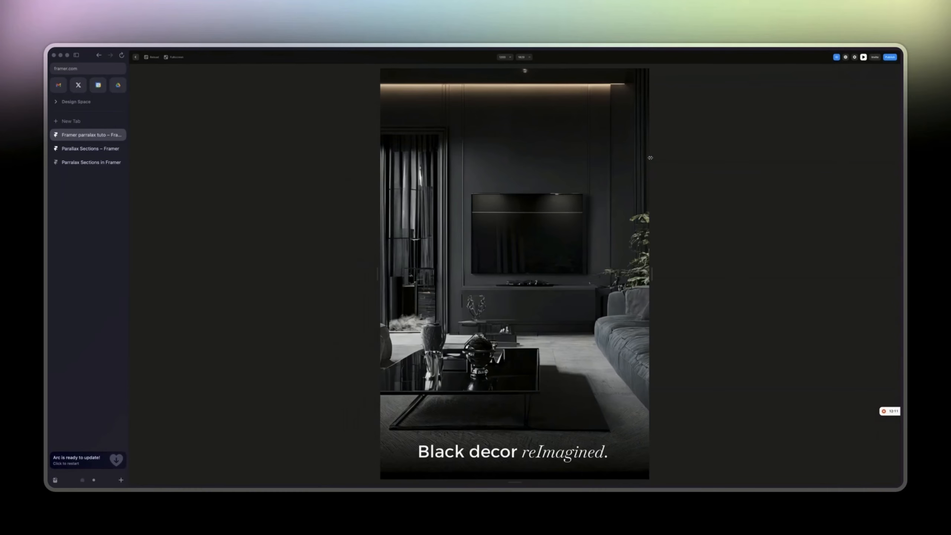
scroll(587, 219, down, 10)
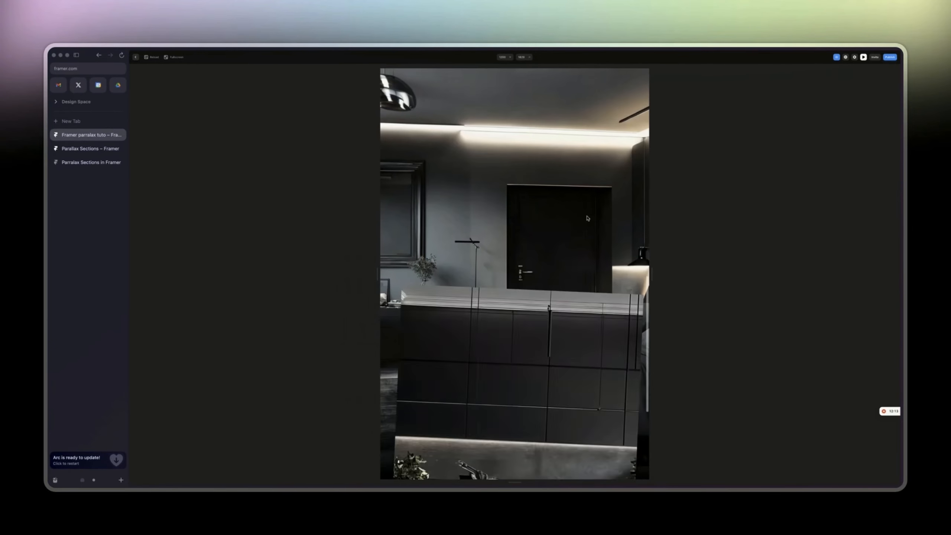
scroll(587, 219, down, 5)
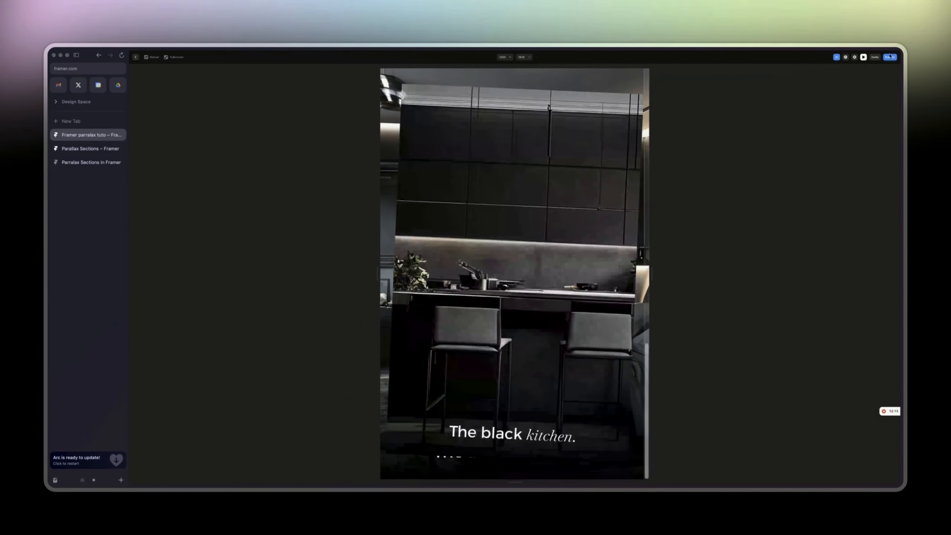
click(863, 57)
Step: Try the top viewport setting for the kitchen section's scroll transform and preview the scroll from the bedroom to the kitchen
click(880, 184)
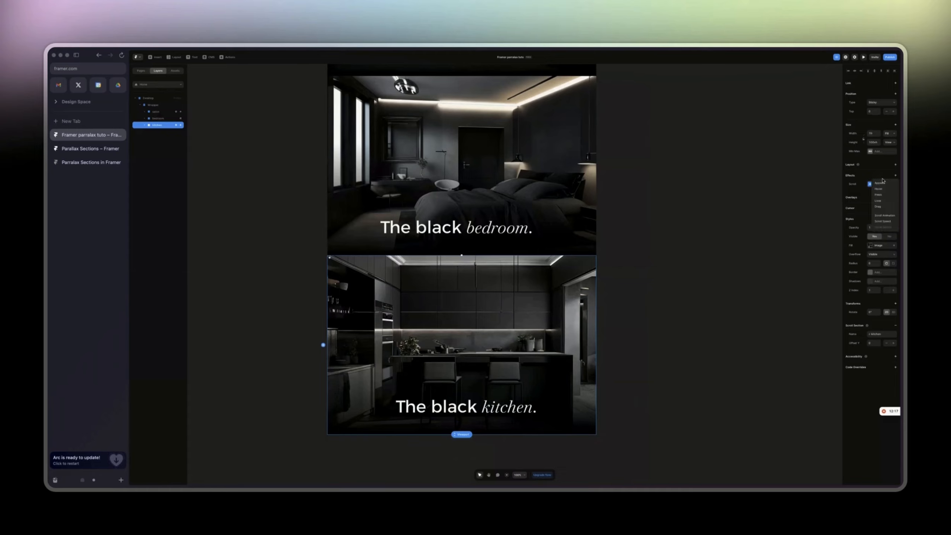
click(880, 183)
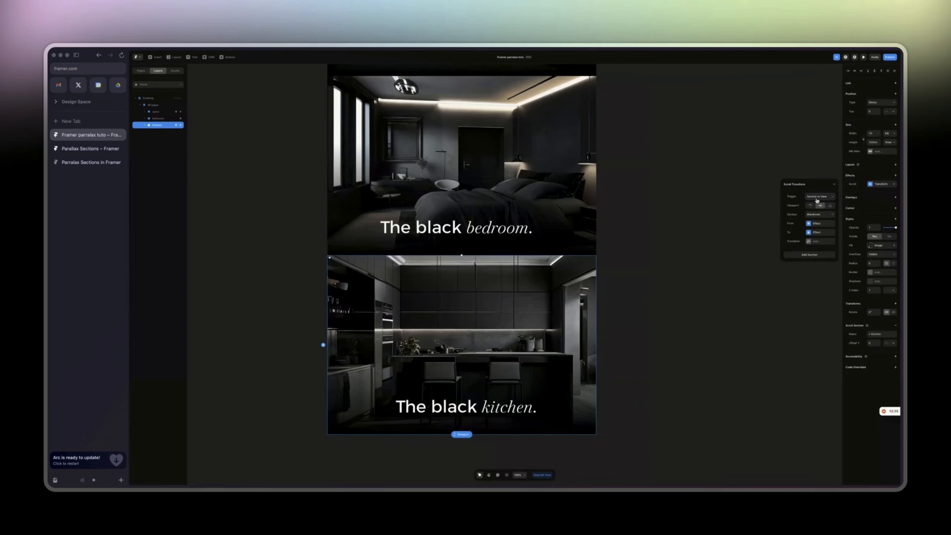
click(810, 206)
click(864, 57)
scroll(553, 244, down, 10)
scroll(552, 244, down, 8)
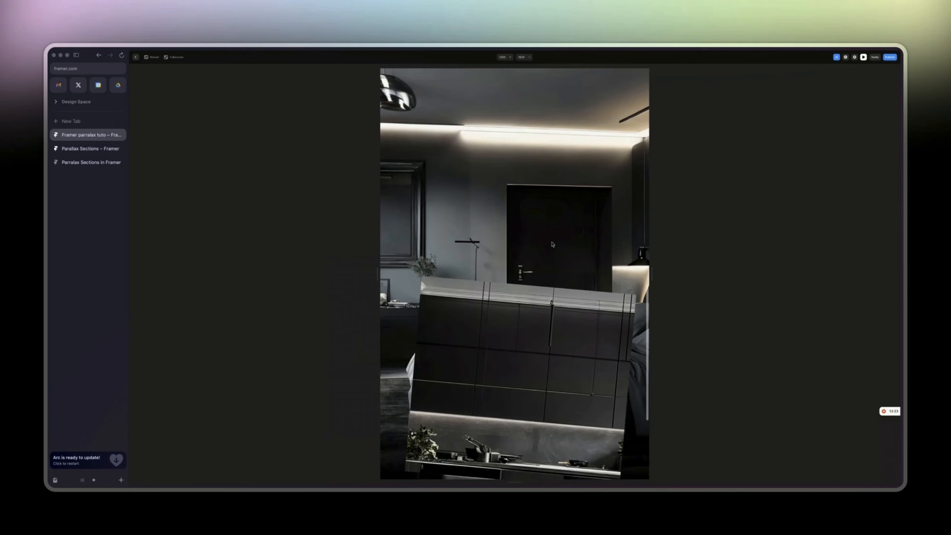
click(863, 57)
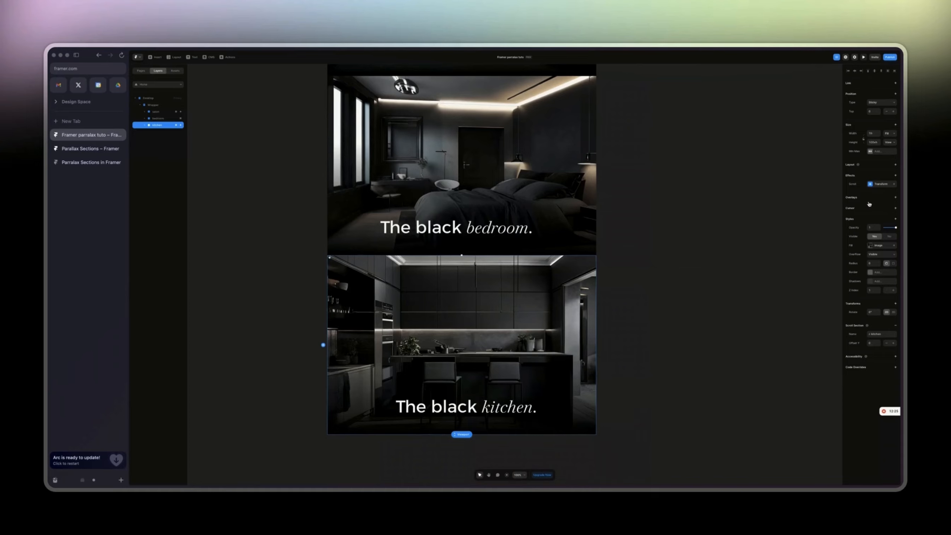
Step: Set the kitchen section as the trigger section of its own scroll transform and preview the result
click(881, 185)
click(820, 218)
click(818, 223)
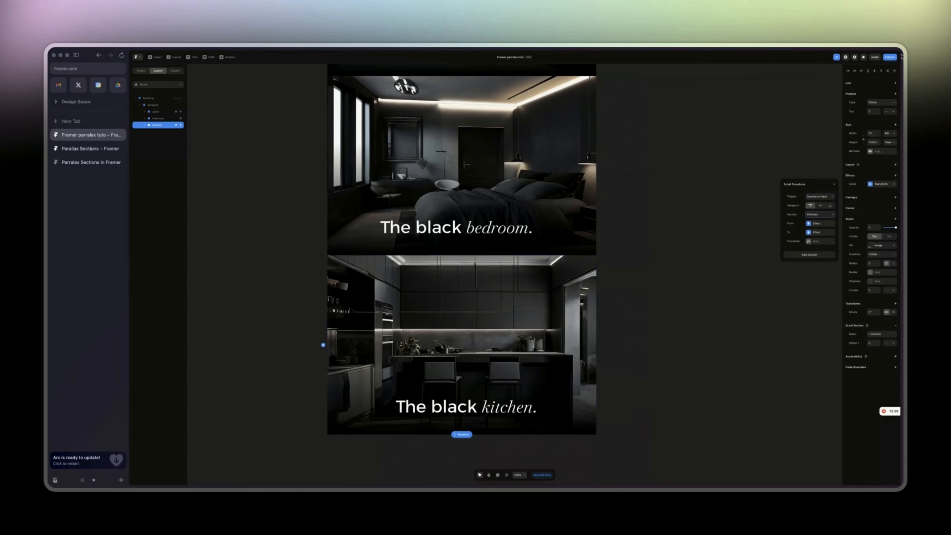
click(863, 57)
scroll(614, 185, down, 10)
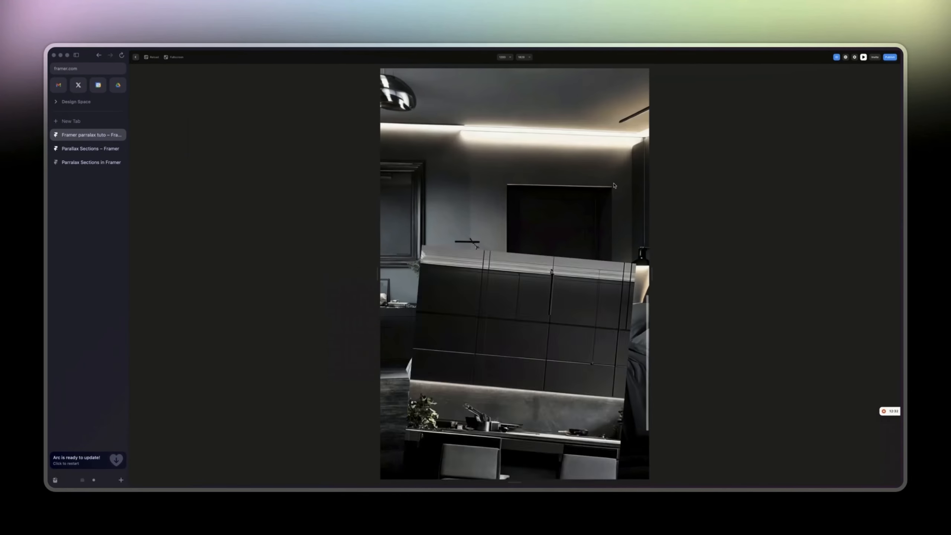
click(863, 58)
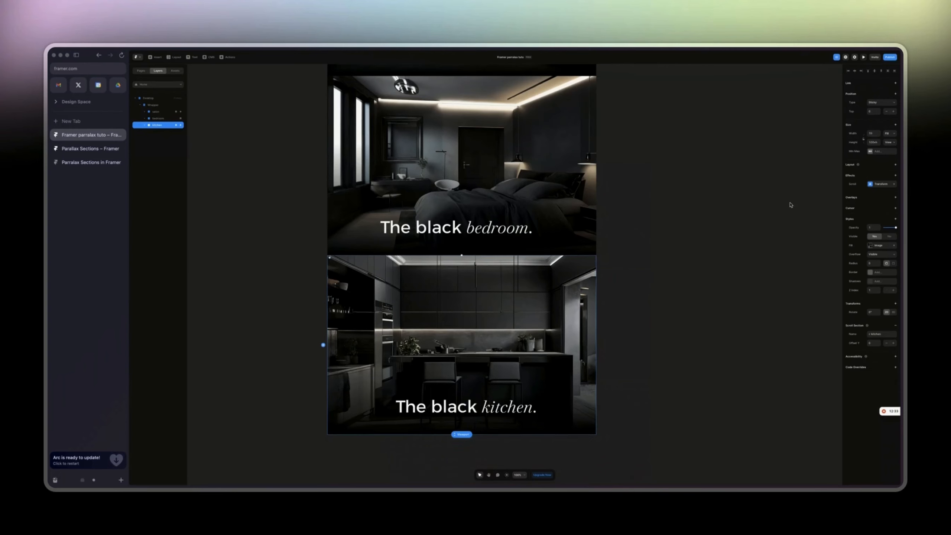
Step: Set the kitchen scroll transform's viewport to bottom and preview its entrance by scrolling back and forth over the bedroom
click(882, 184)
click(829, 207)
click(863, 58)
scroll(476, 266, down, 10)
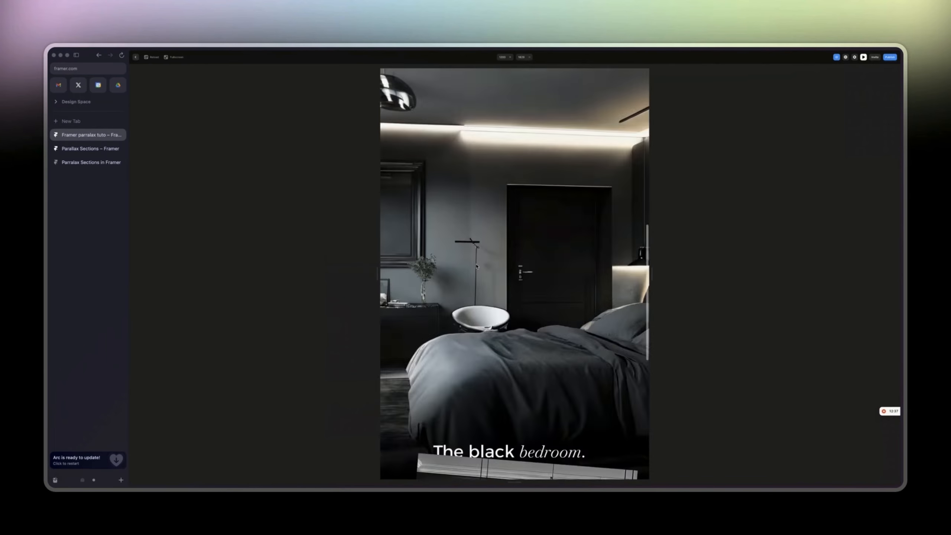
scroll(476, 266, up, 6)
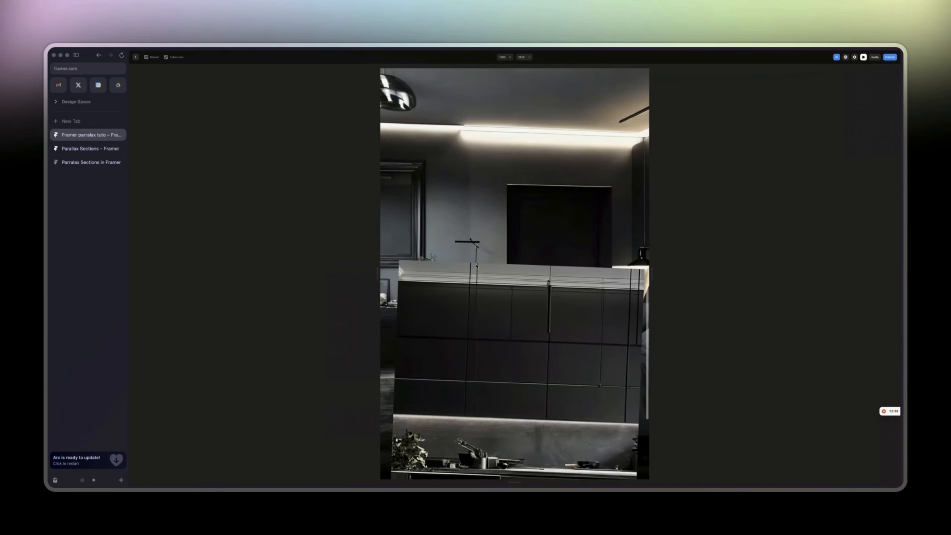
scroll(477, 266, down, 8)
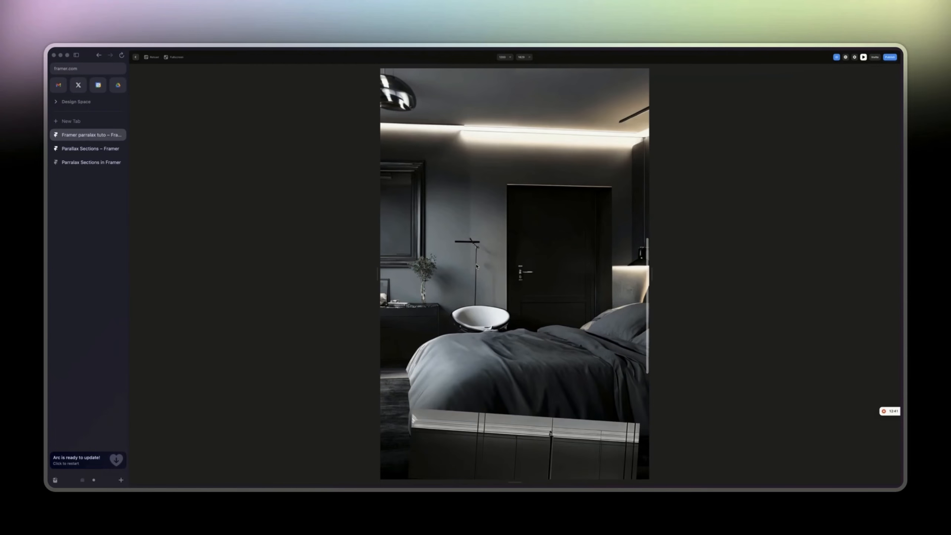
scroll(477, 266, down, 3)
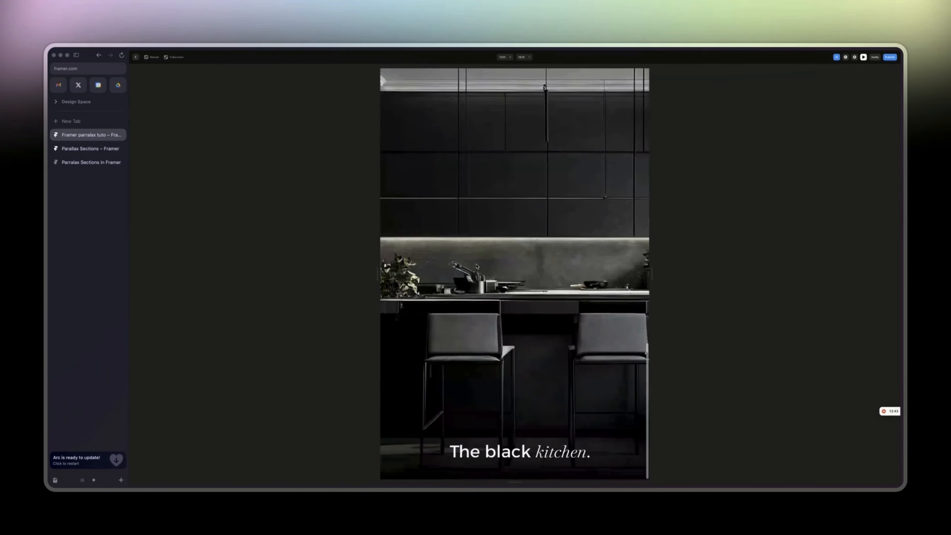
click(862, 57)
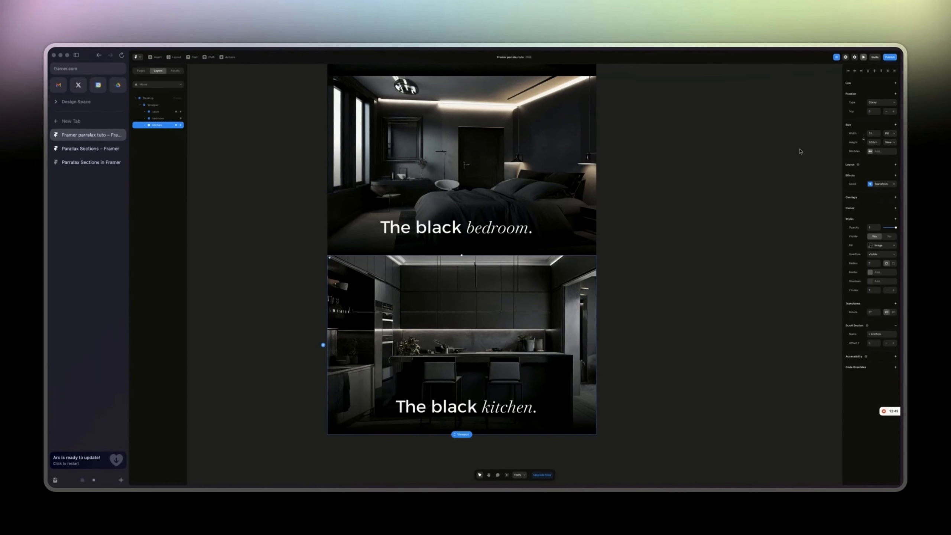
Step: Review the kitchen's scroll transform settings and preview the whole page from the living room down to the kitchen
click(878, 185)
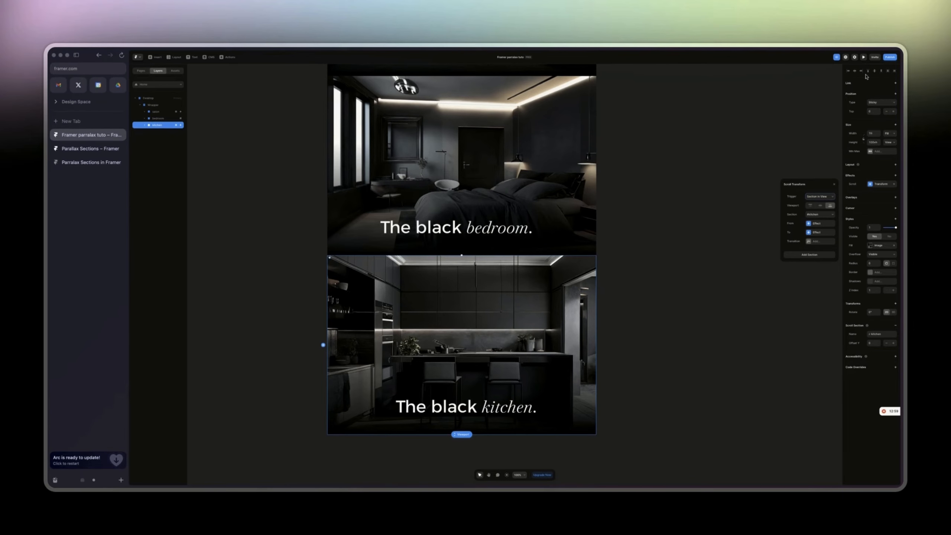
click(863, 57)
scroll(525, 235, down, 10)
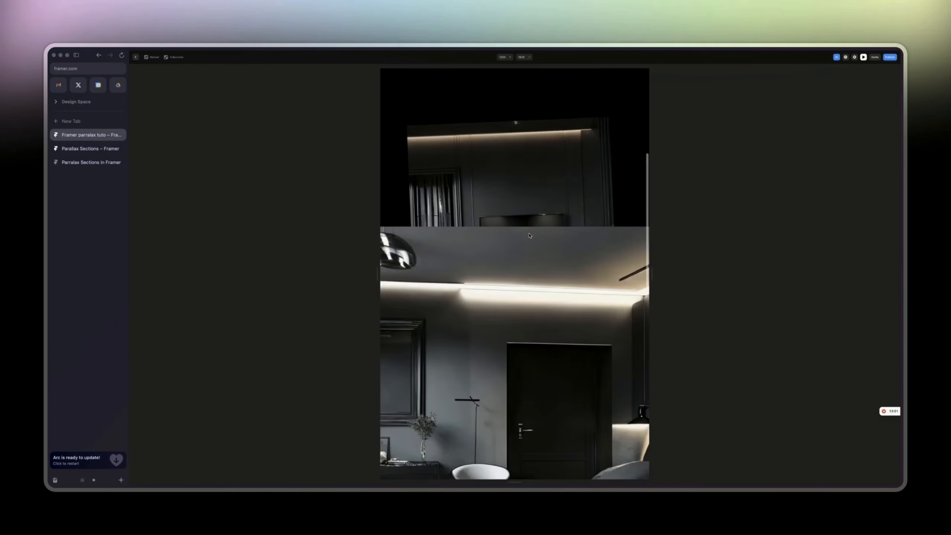
scroll(529, 235, down, 10)
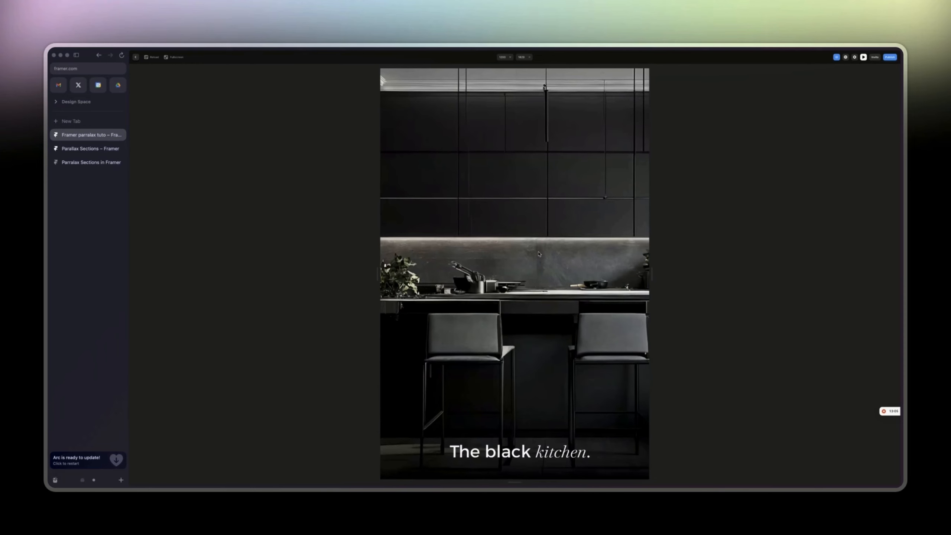
scroll(535, 281, down, 5)
scroll(523, 281, down, 5)
click(864, 58)
Step: Examine the three stacked sections on the canvas and collapse the wrapper layer that holds them
scroll(428, 234, up, 5)
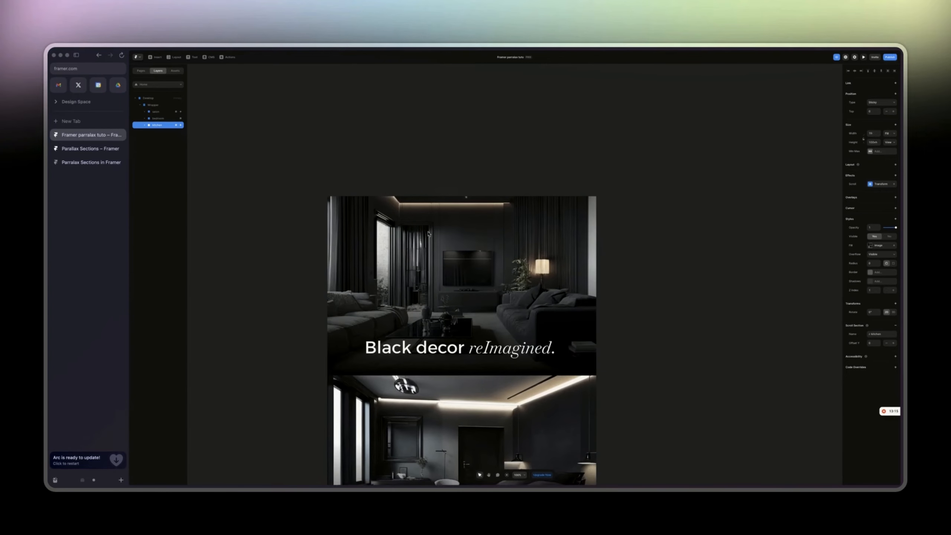
scroll(429, 234, down, 5)
scroll(487, 262, left, 2)
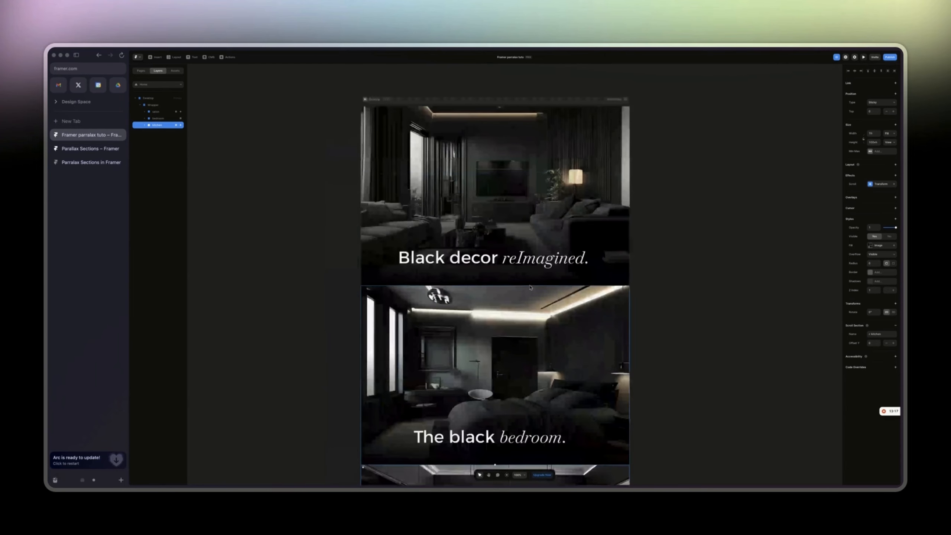
scroll(530, 287, down, 3)
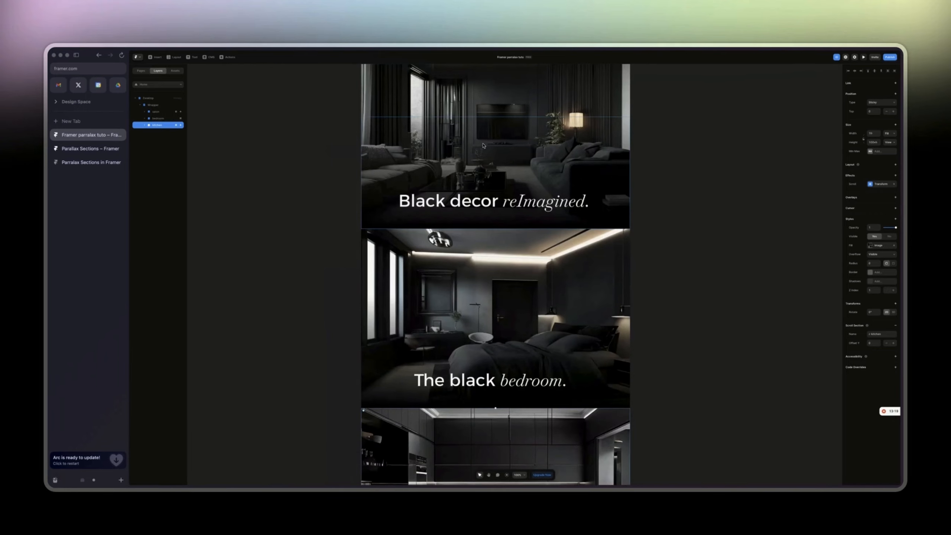
scroll(507, 126, down, 2)
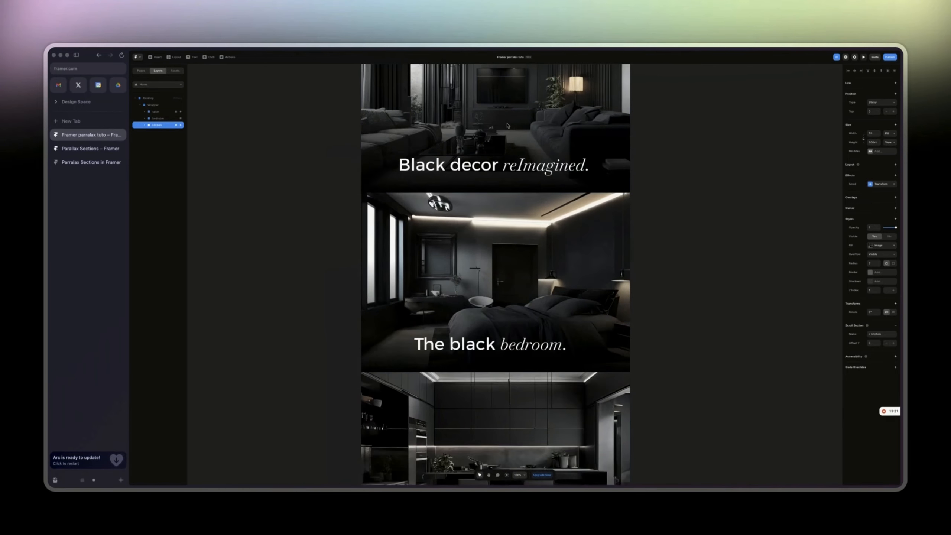
scroll(508, 125, down, 4)
scroll(430, 197, up, 1)
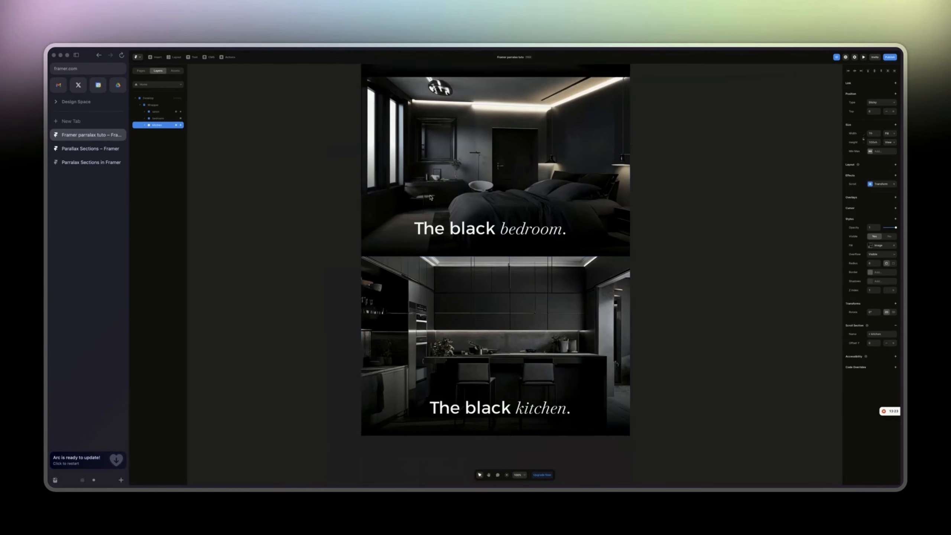
scroll(430, 197, up, 8)
scroll(429, 197, down, 7)
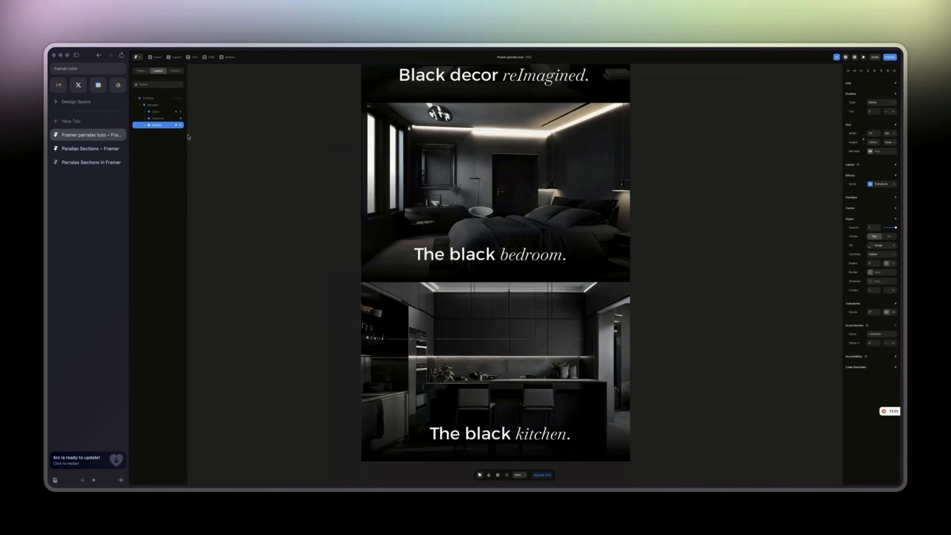
click(140, 105)
Step: Switch to the Parallax Sections project and examine its "Need a makeover?" call-to-action section on the canvas and in preview
click(89, 149)
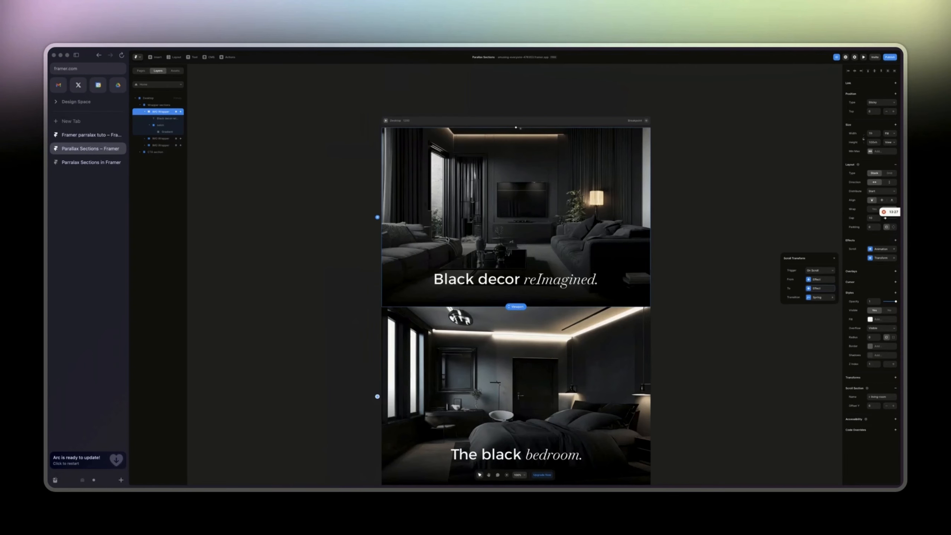
scroll(446, 239, down, 10)
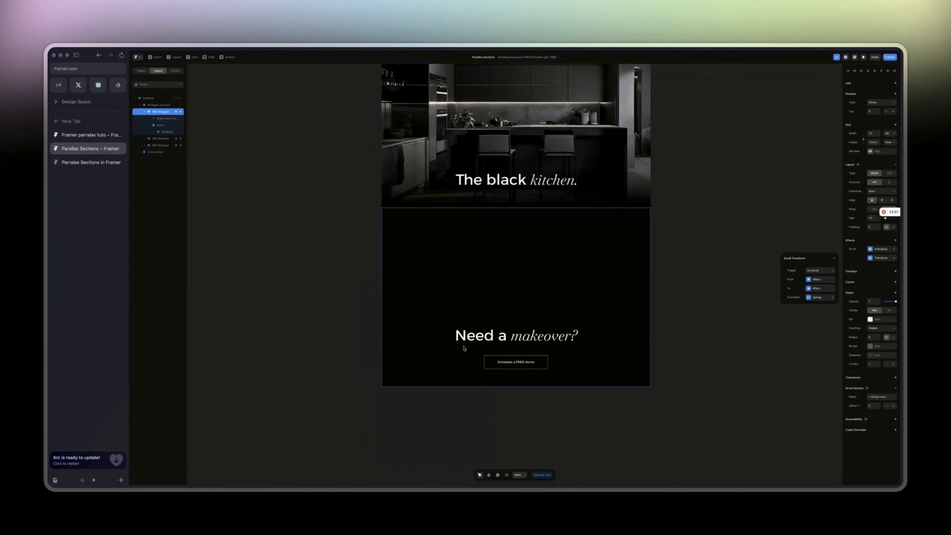
click(863, 58)
scroll(493, 247, down, 10)
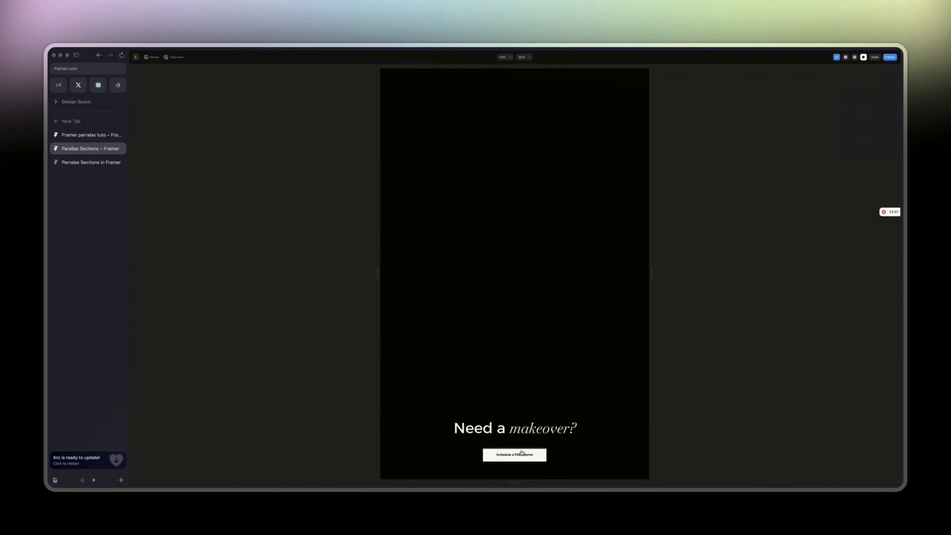
click(863, 57)
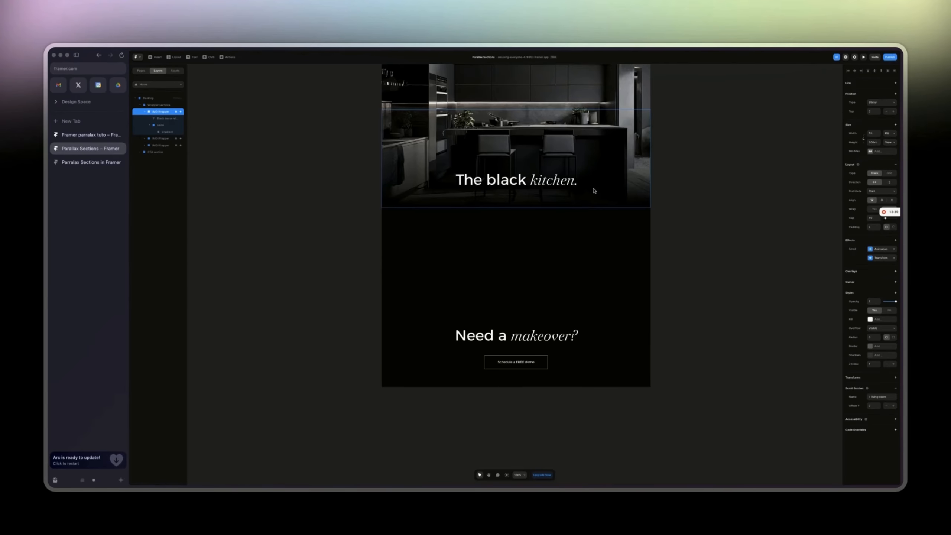
scroll(222, 138, up, 10)
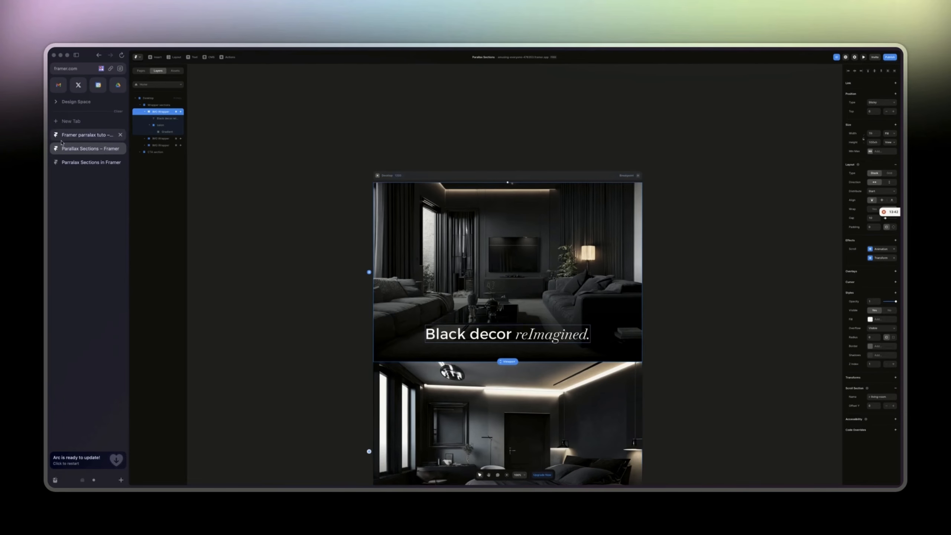
Step: Return to the Framer parallax tutorial project and add a new frame to the Desktop layout directly below the kitchen section
click(90, 134)
scroll(688, 260, down, 1)
click(155, 99)
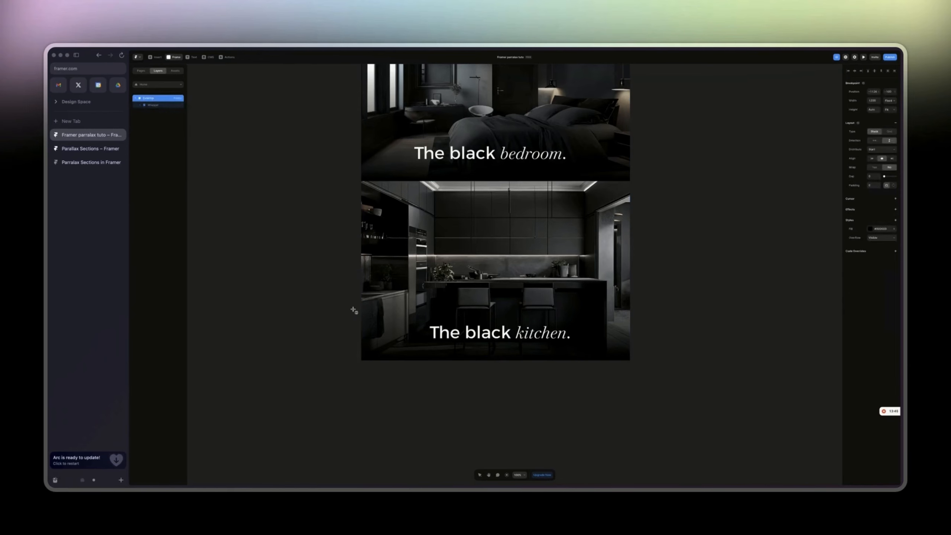
key(f)
drag(360, 360, 675, 455)
key(super+x)
click(158, 99)
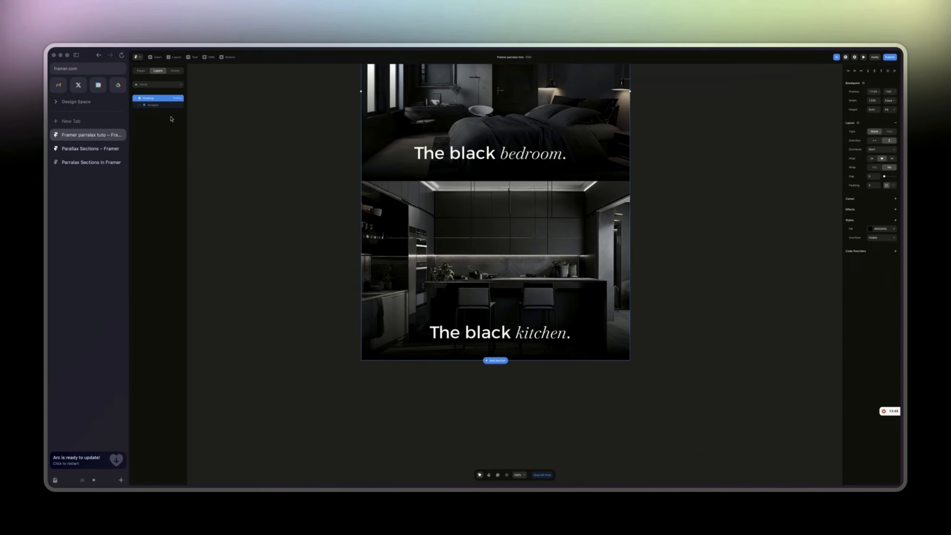
key(super+v)
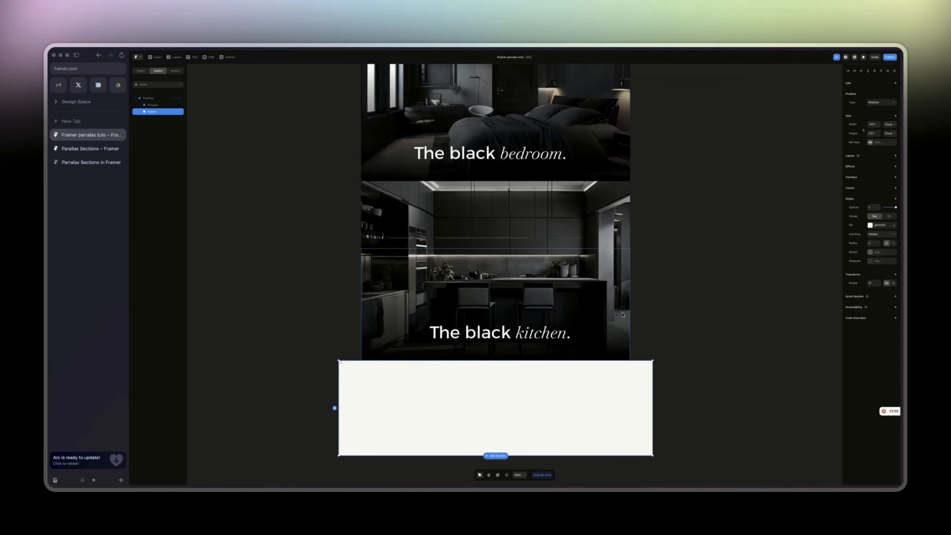
Step: Make the new frame fill the page width, colour it black, and set its height to 100vh
click(887, 142)
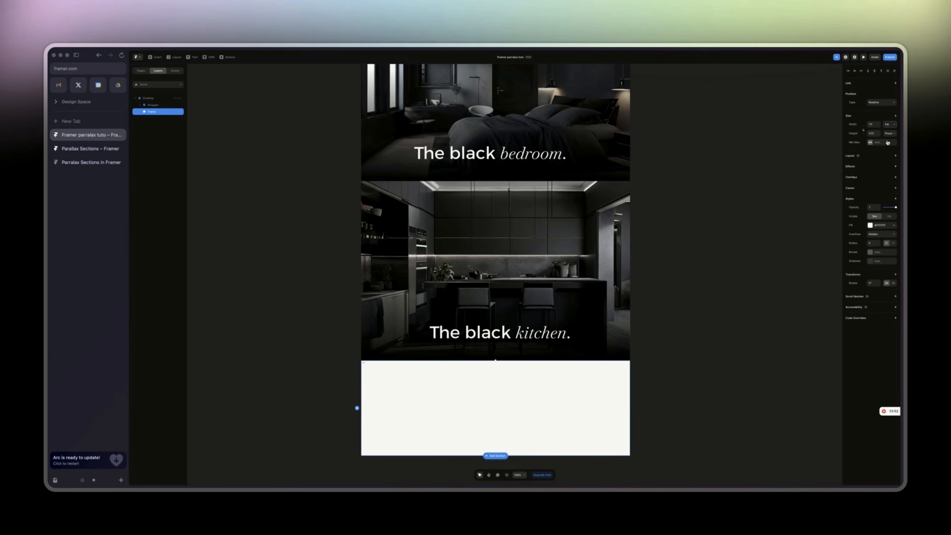
click(869, 225)
drag(795, 258, 756, 293)
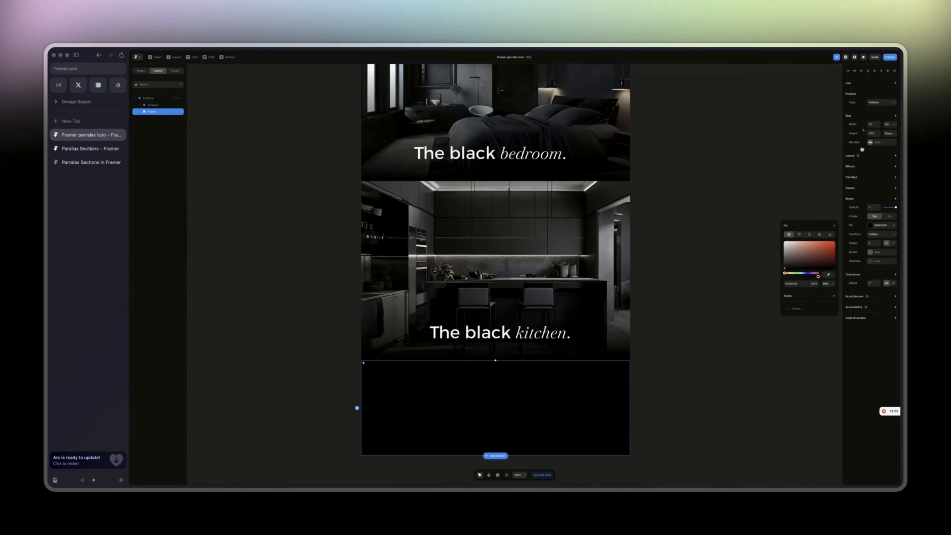
click(875, 134)
text(100vh)
key(Return)
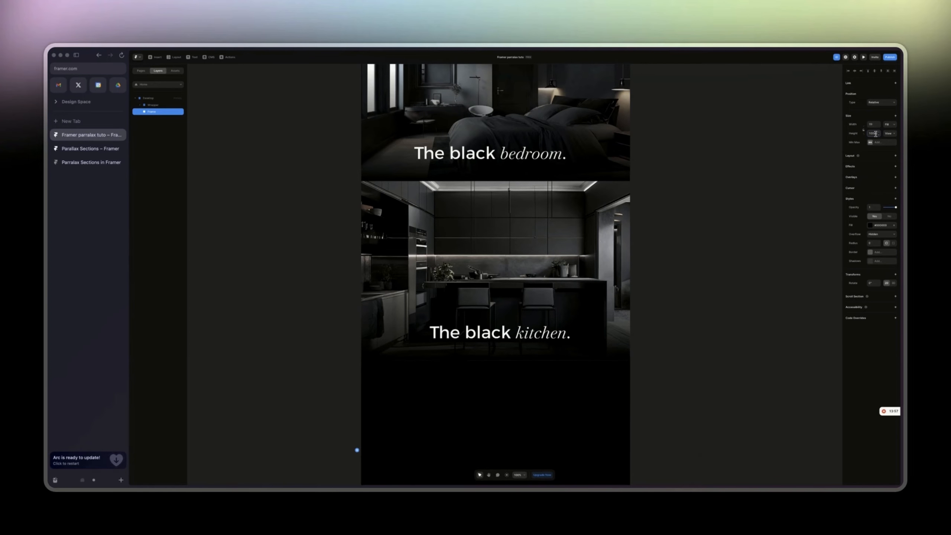
Step: Copy the "The black kitchen." heading into the new black section
scroll(479, 311, down, 4)
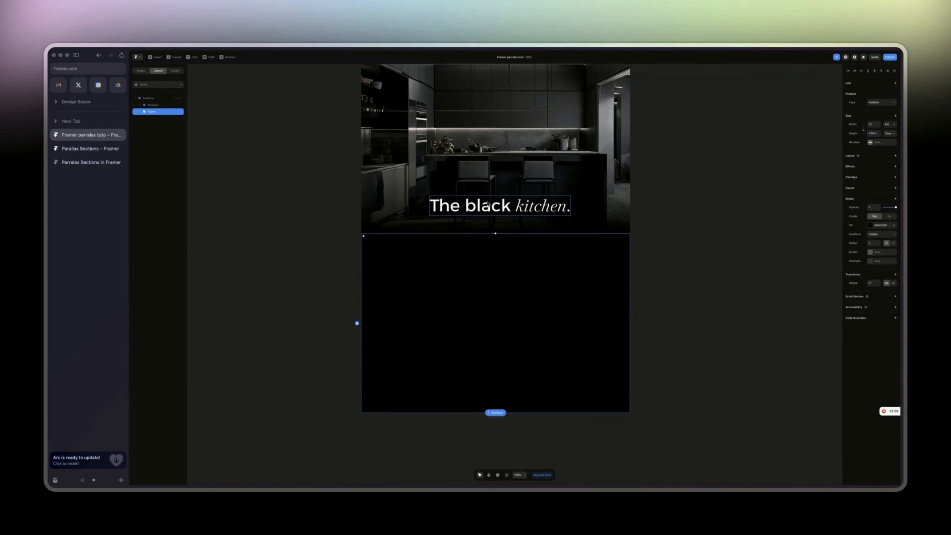
super+click(525, 205)
key(super+c)
click(543, 341)
key(super+v)
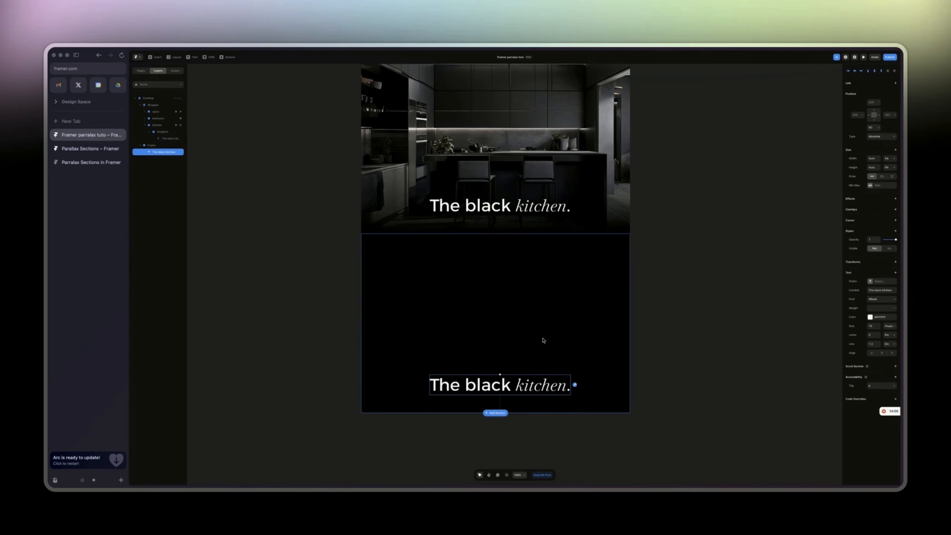
Step: Reword the copied heading as "Need a makeover?", keeping "makeover?" in the italic serif style
double_click(479, 392)
click(510, 383)
drag(509, 382, 407, 382)
text(Need a)
double_click(534, 387)
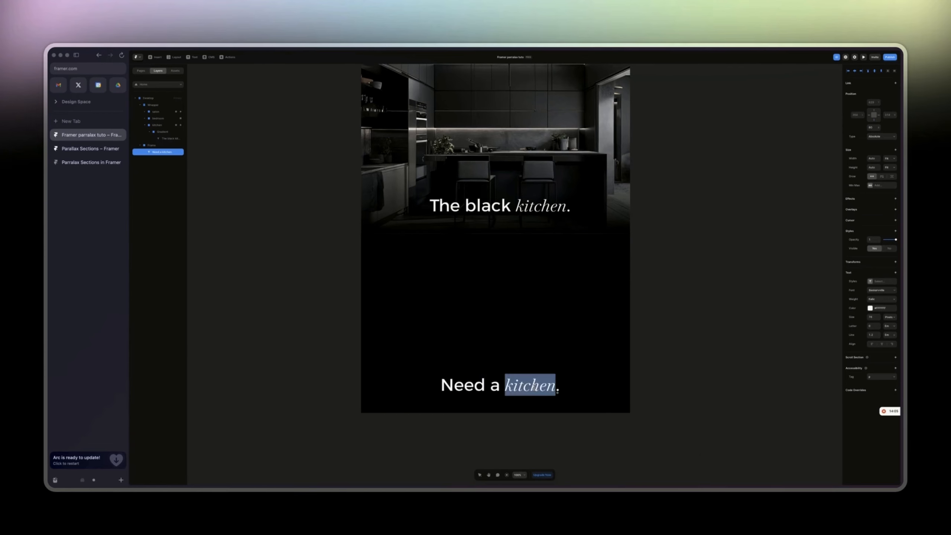
text(makeover)
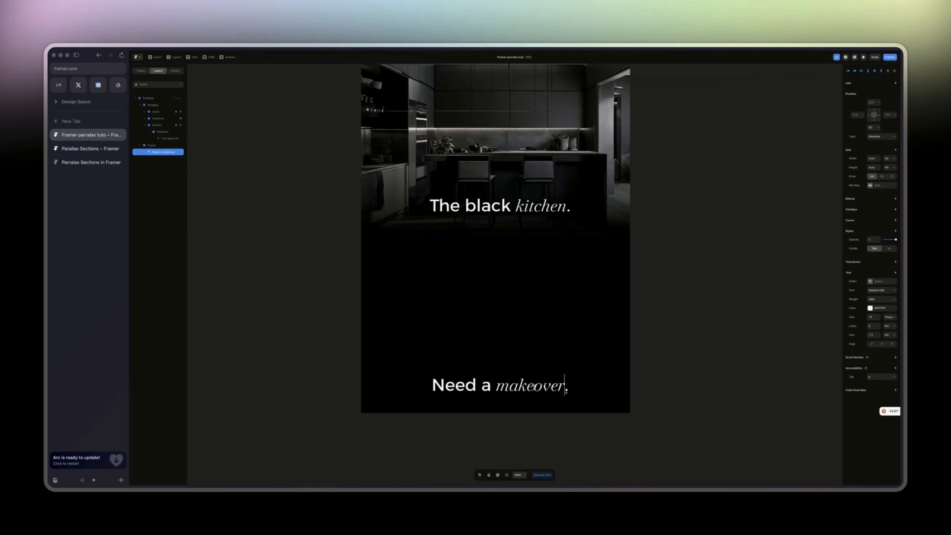
text(?)
key(Delete)
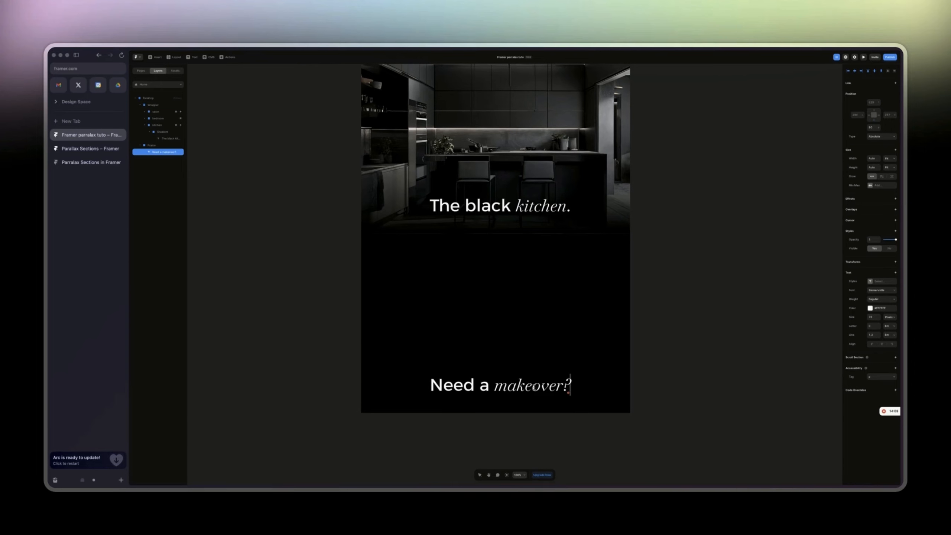
key(Escape)
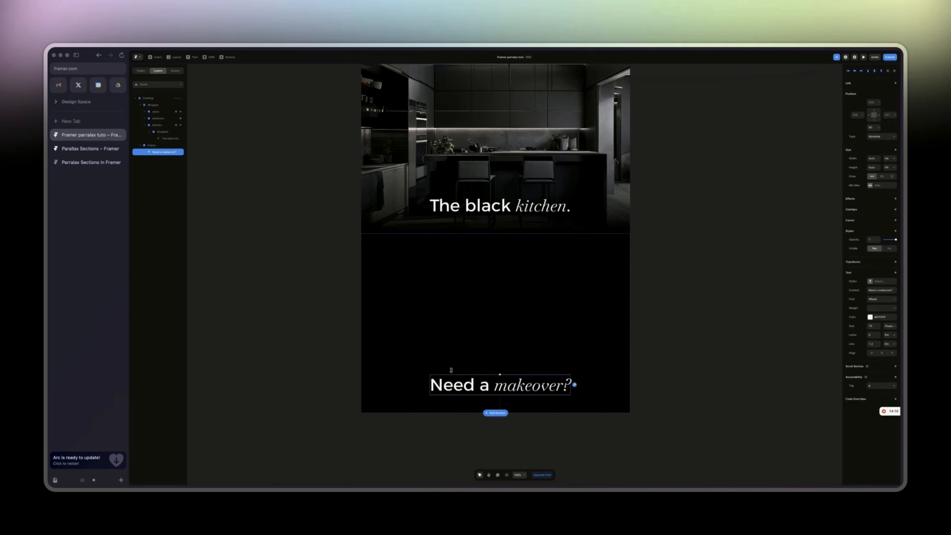
Step: Add a text layer reading "Schedule a free consultation" above the "Need a makeover?" heading
click(155, 59)
key(f)
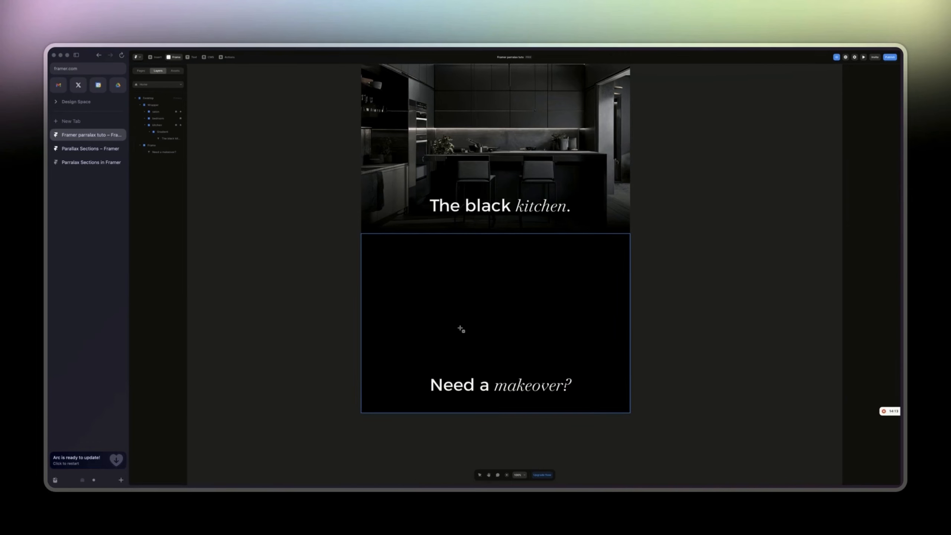
key(t)
click(479, 337)
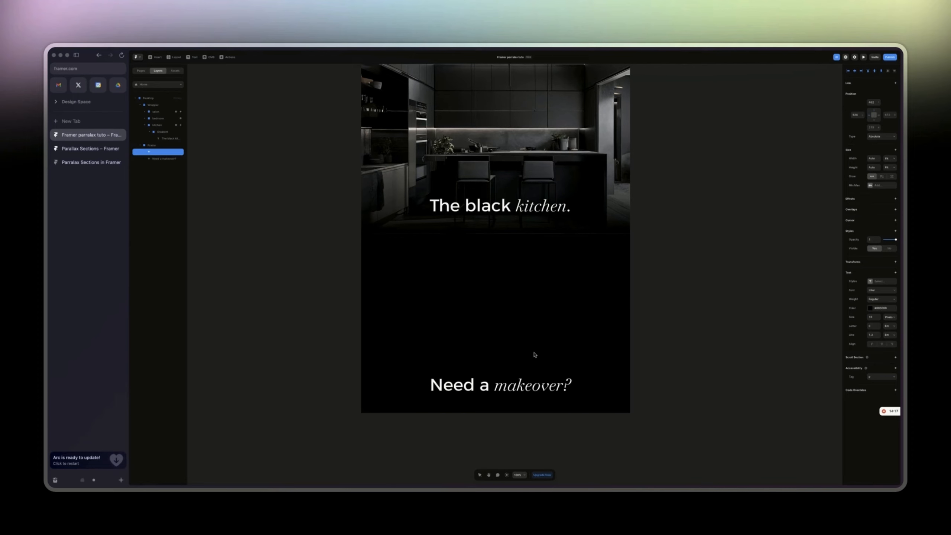
text(Schedule a free cons)
Step: Colour the "Schedule a free consultation" text white
key(super+a)
click(518, 336)
double_click(518, 339)
key(super+a)
click(870, 309)
drag(798, 339, 783, 324)
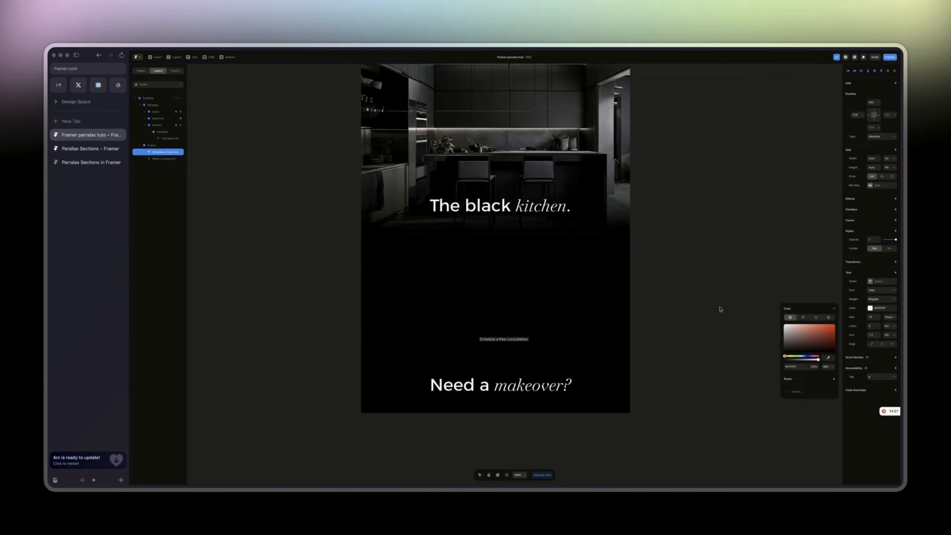
Step: Reword the small text as "Schedule a FREE demo"
click(513, 340)
double_click(513, 339)
text(demo)
key(super+a)
key(BackSpace)
key(super+z)
text(E)
key(Escape)
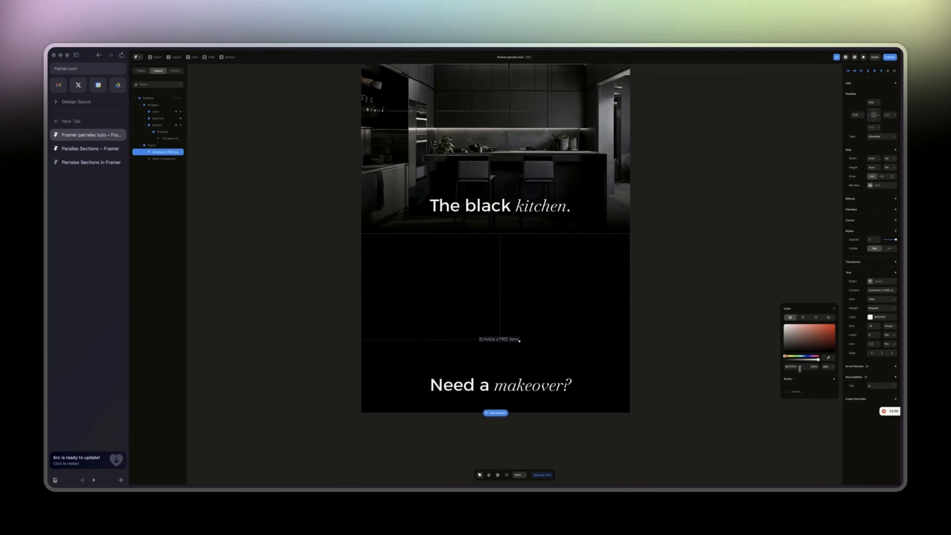
Step: Wrap the "Schedule a FREE demo" text in a stack and give the stack a solid white border
click(843, 341)
right_click(499, 341)
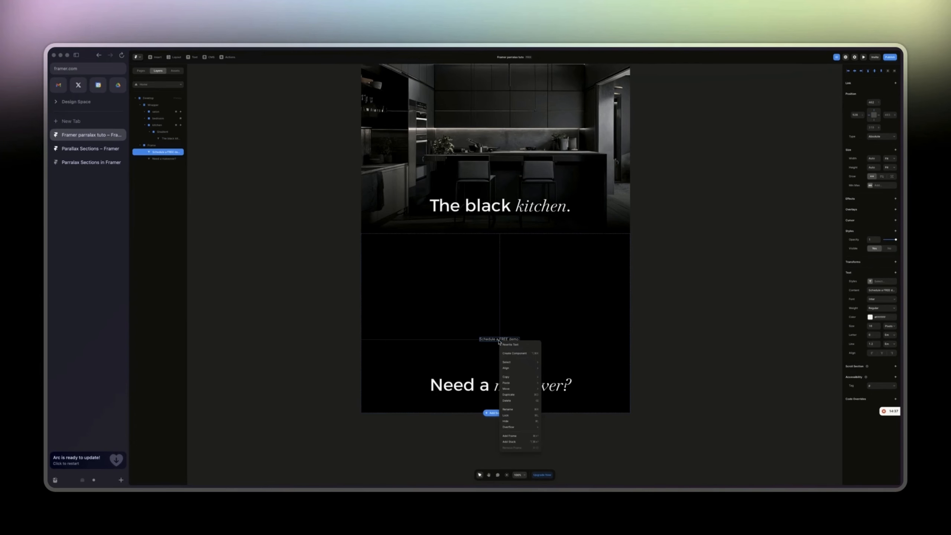
click(518, 442)
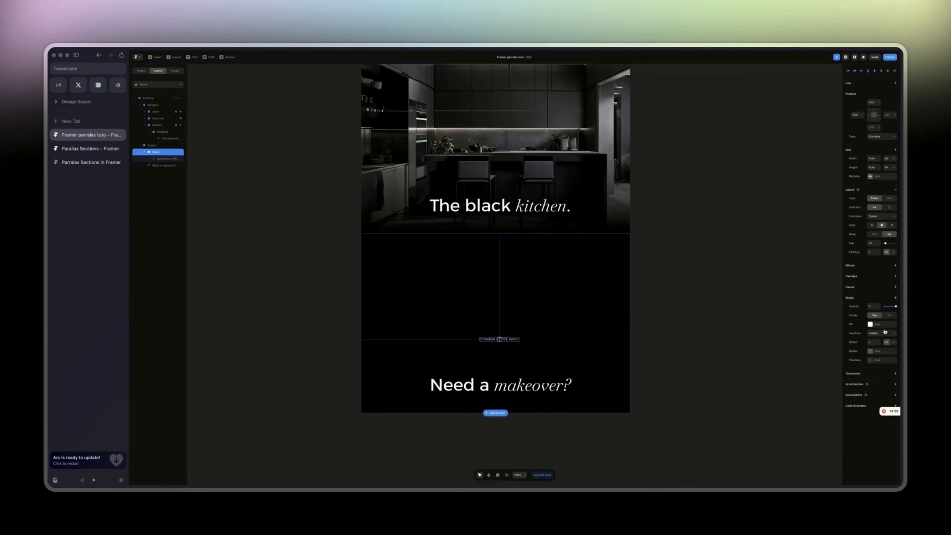
click(879, 351)
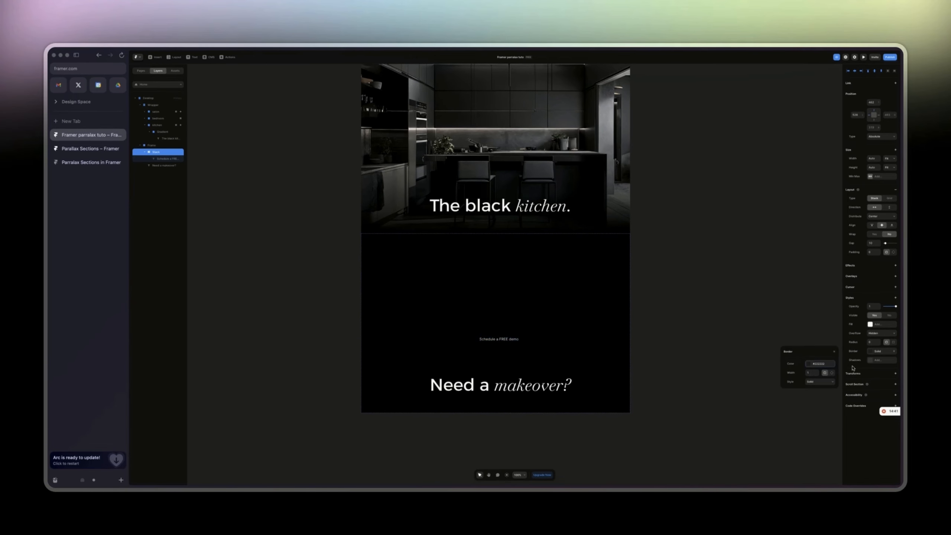
click(809, 371)
drag(809, 366, 763, 354)
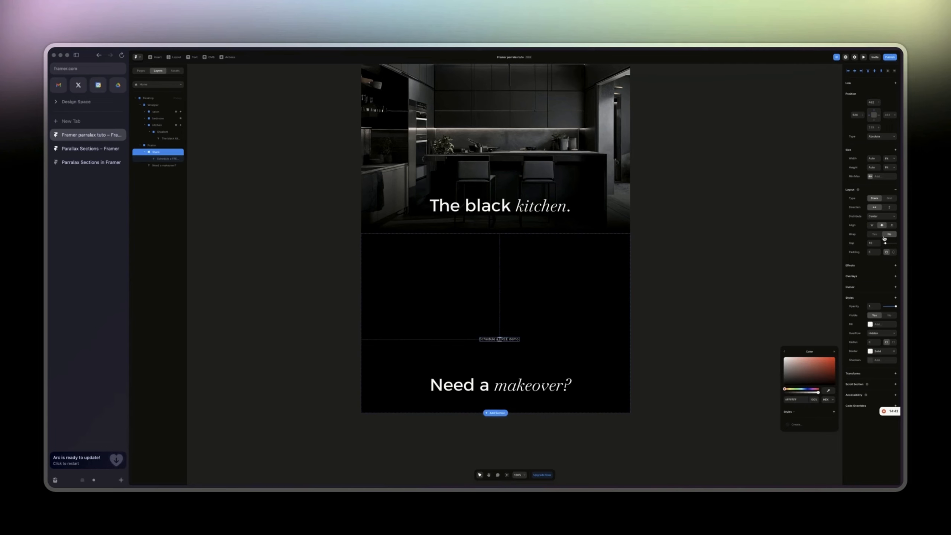
Step: Set the button stack's padding to 30 on every side, with the horizontal sides widened to 50
click(871, 251)
key(shift+Up)
key(shift+Up)
key(shift+Up)
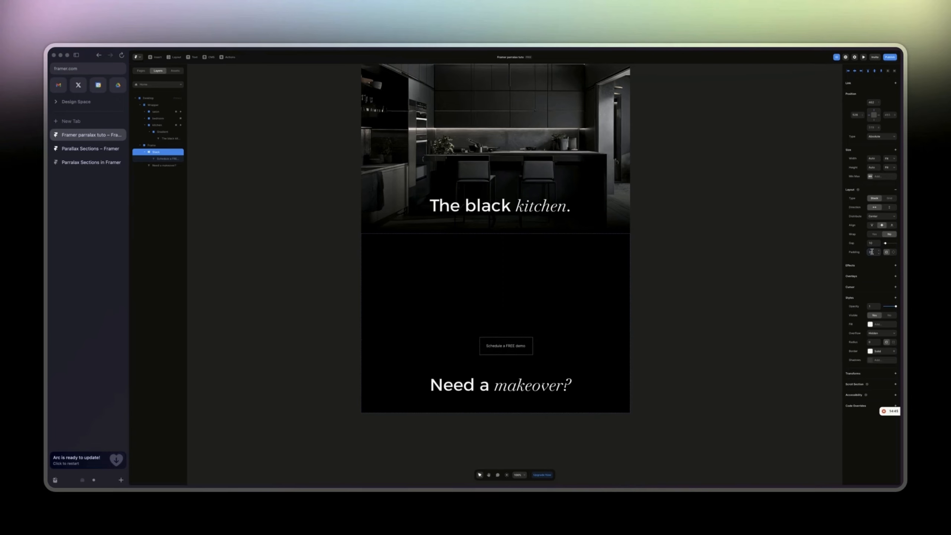
click(893, 252)
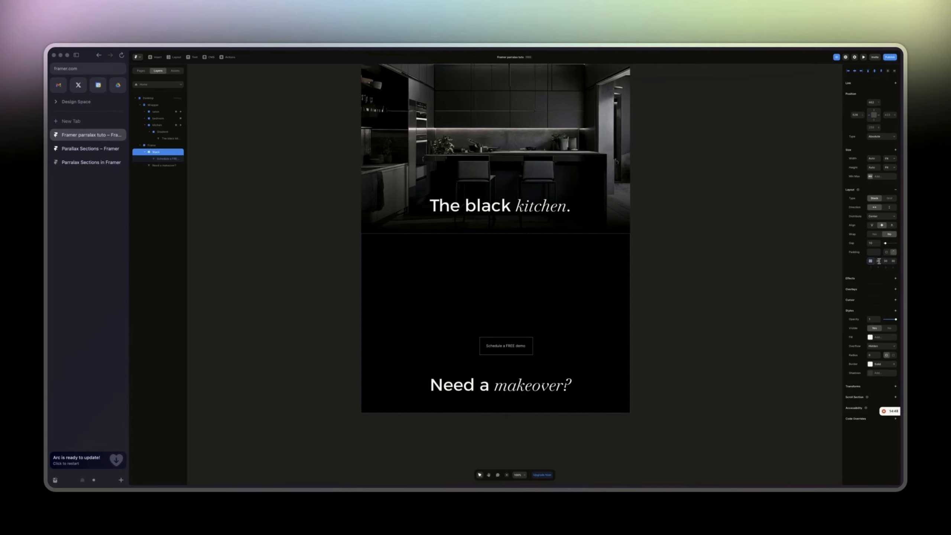
key(shift+Up)
key(shift+Up)
click(894, 261)
text(50)
click(550, 322)
click(533, 345)
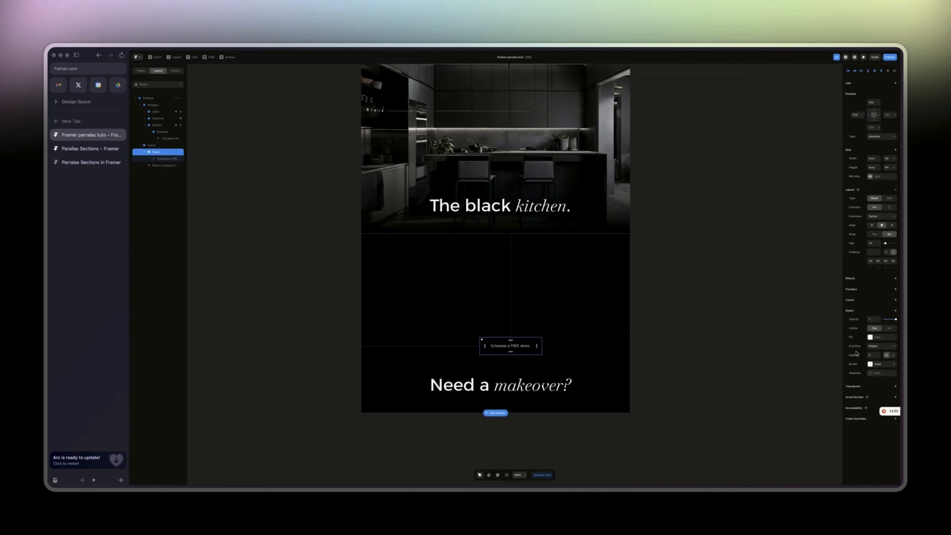
Step: Check the border colour settings of the "Schedule a FREE demo" button and how its outline looks on the canvas
click(870, 364)
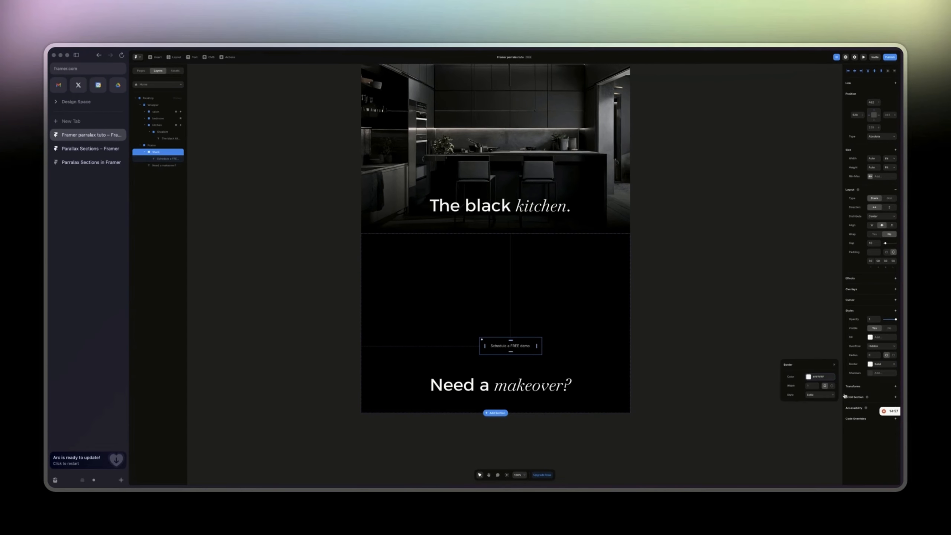
click(807, 376)
click(711, 368)
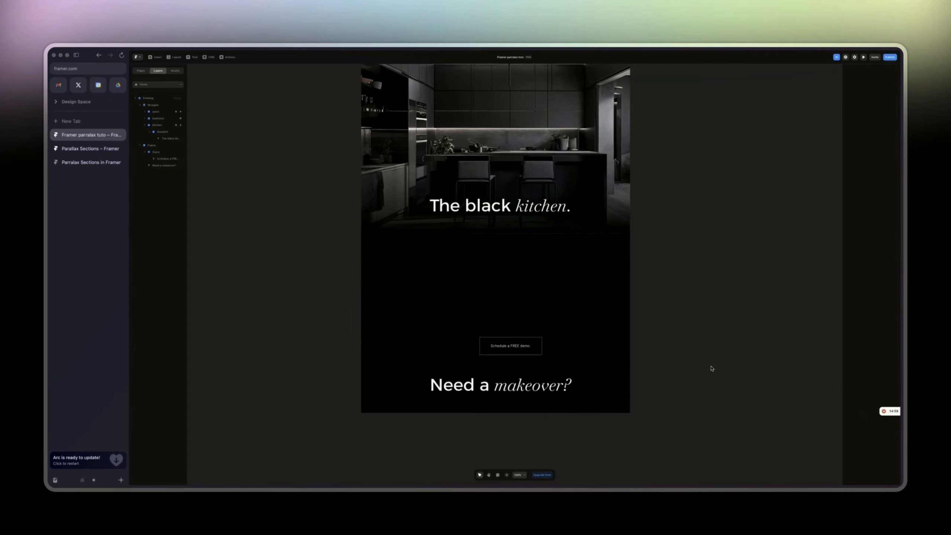
key(super+plus)
key(super+minus)
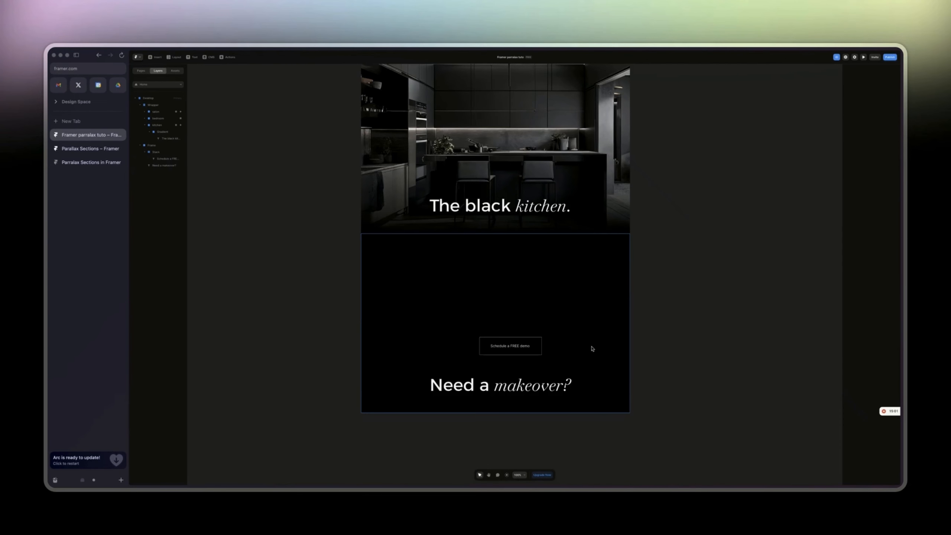
click(518, 349)
key(BackSpace)
click(479, 357)
key(super+z)
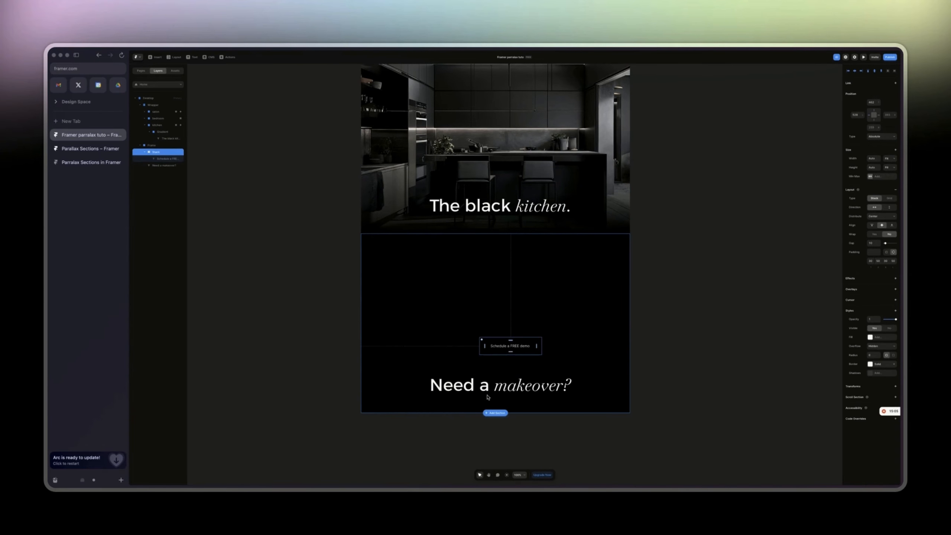
Step: Group the button and the "Need a makeover?" heading in a stack and reorder them so the heading sits above the button
click(145, 155)
shift+click(156, 159)
right_click(159, 160)
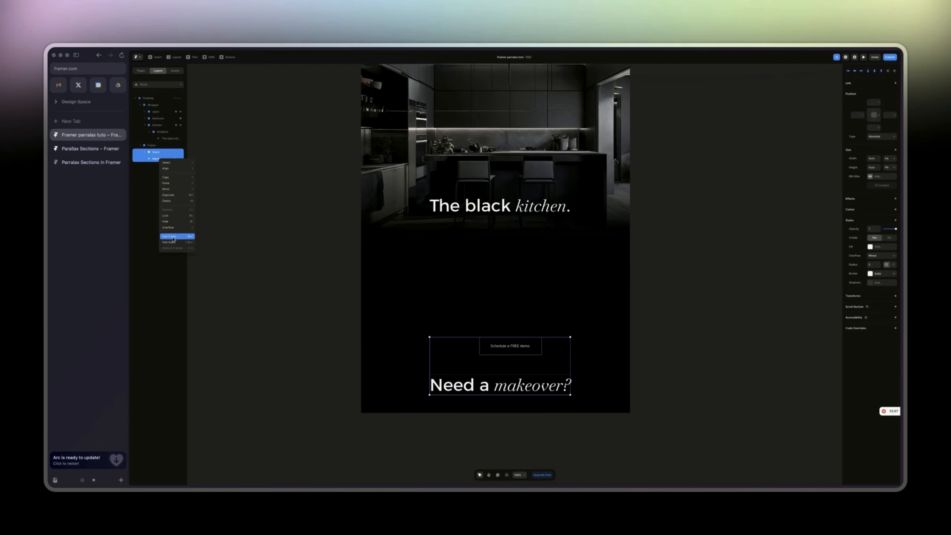
click(170, 242)
click(167, 161)
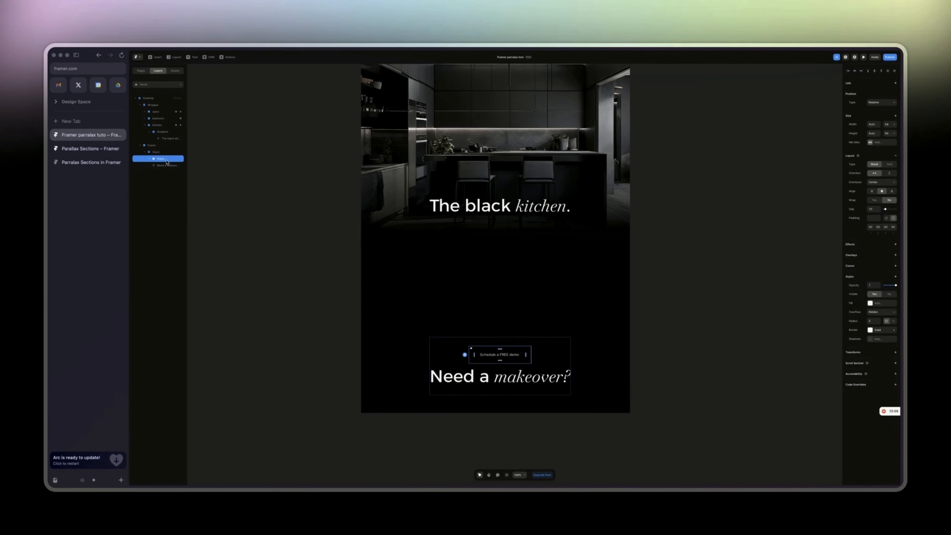
drag(169, 169, 166, 169)
Step: Rename the new stack as "CTA wrapper" and its parent frame as "Footer"
click(156, 154)
double_click(156, 152)
text(Card)
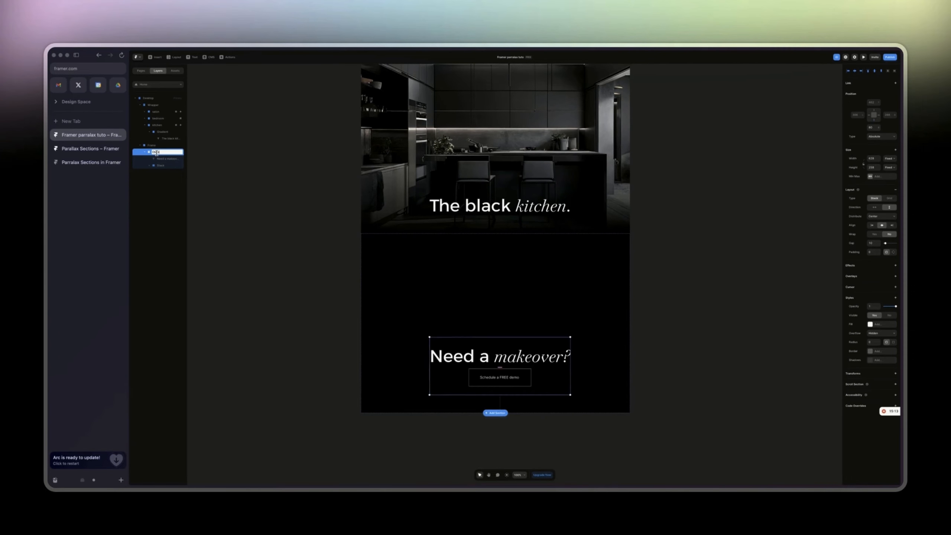
text(per)
key(Return)
click(153, 145)
double_click(153, 145)
text(Footer)
key(Return)
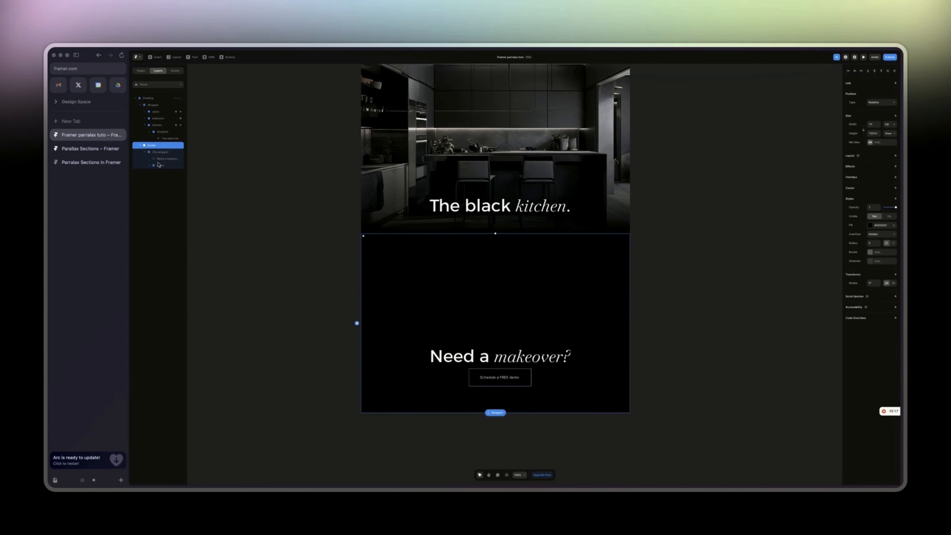
Step: Set the gap between the heading and button in the CTA wrapper to 35
click(163, 166)
click(161, 151)
click(873, 241)
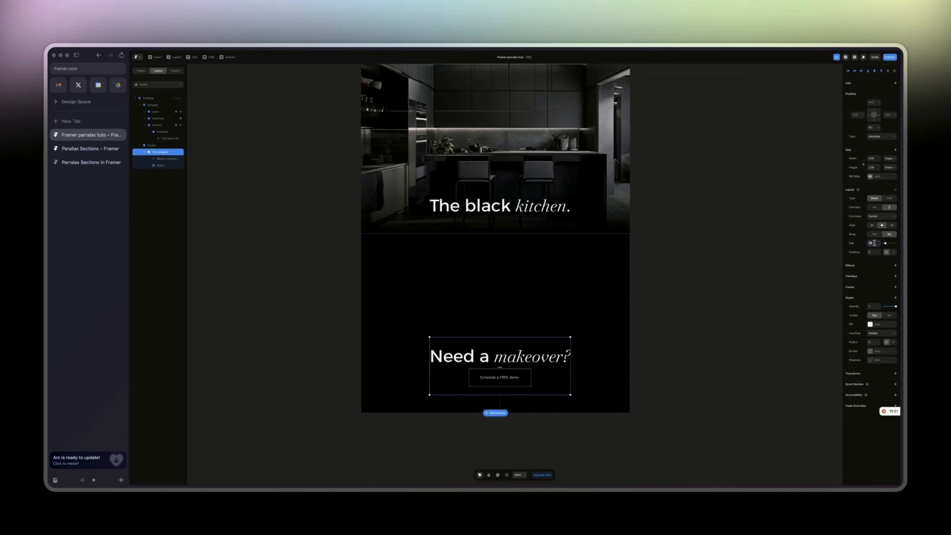
text(35)
key(Return)
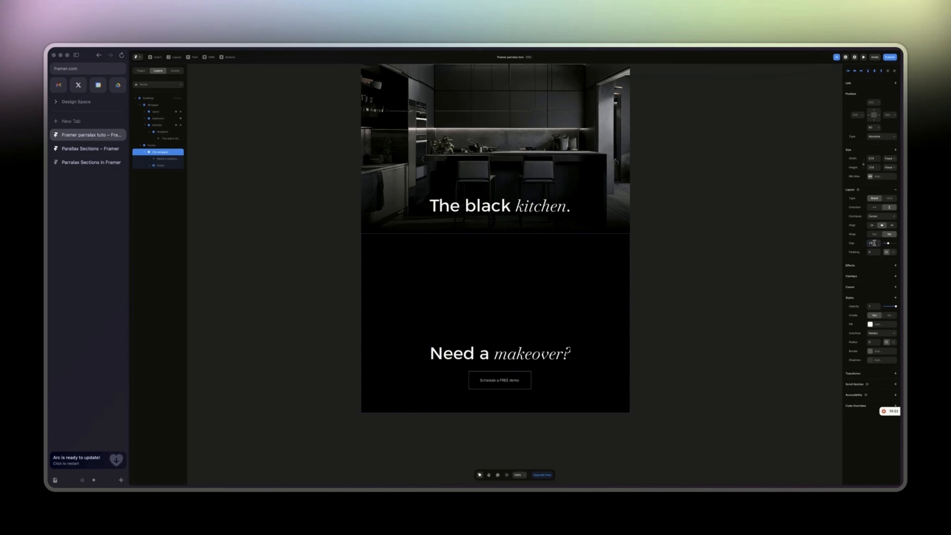
Step: Set the "Schedule a FREE demo" button's padding to 25 on top and bottom and 55 on both sides
click(494, 381)
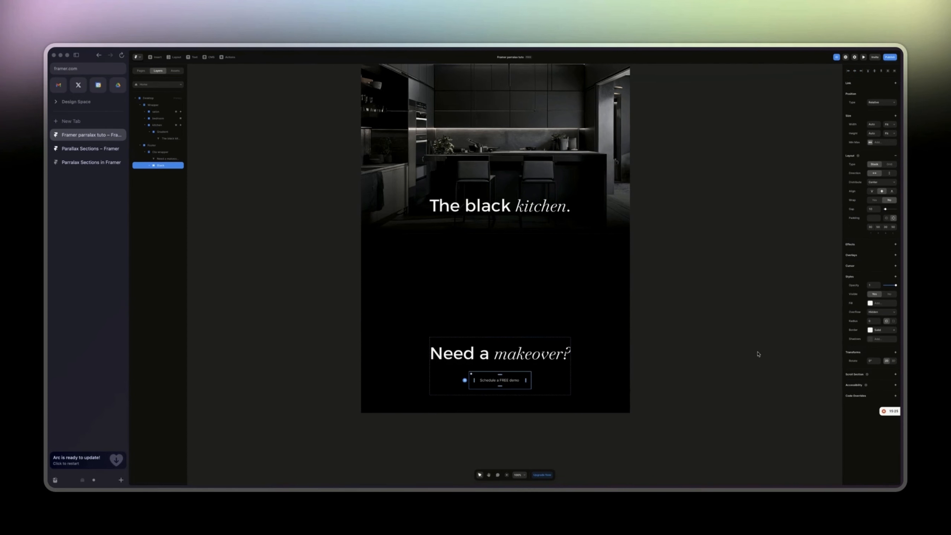
key(super+plus)
scroll(758, 352, down, 3)
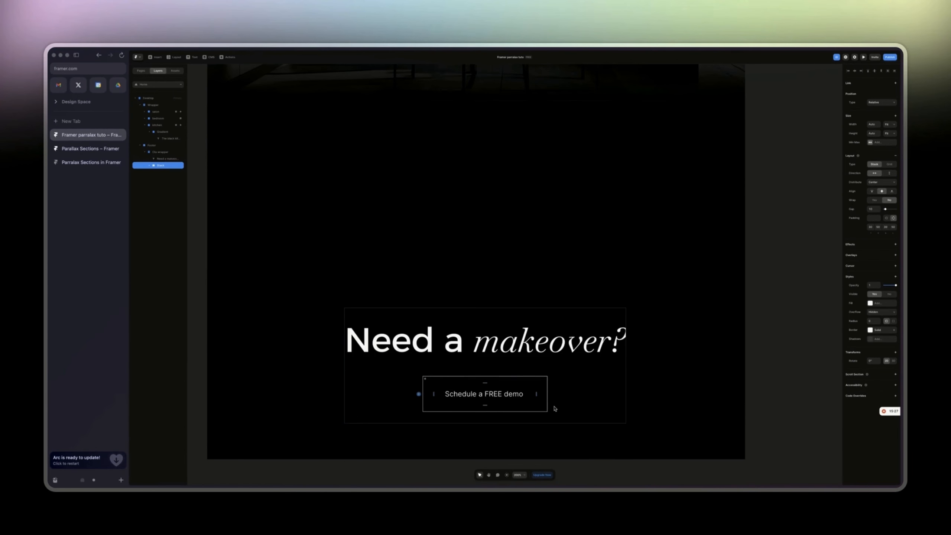
click(869, 227)
text(25)
click(885, 226)
text(25)
click(877, 226)
text(55)
click(892, 226)
text(55)
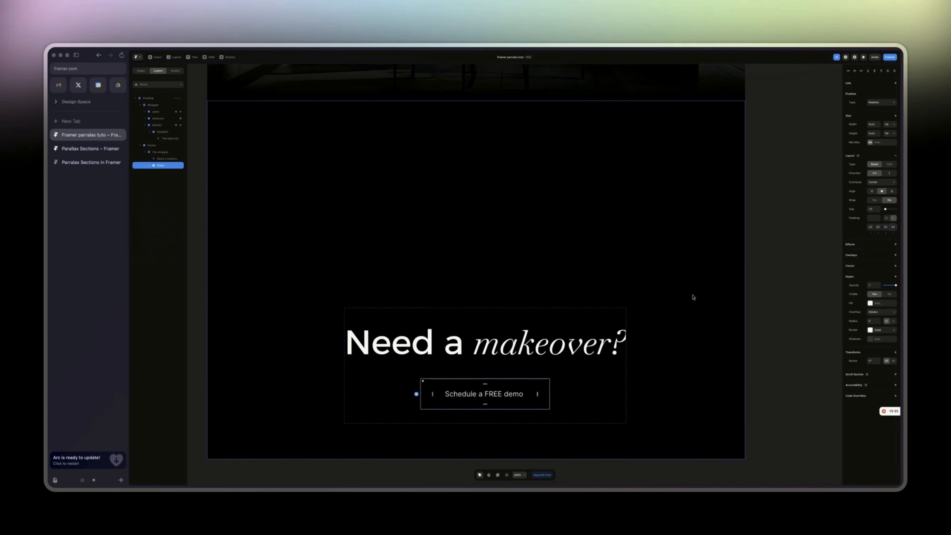
Step: Rename the stack that holds the "Schedule a FREE demo" text as "Button"
click(502, 395)
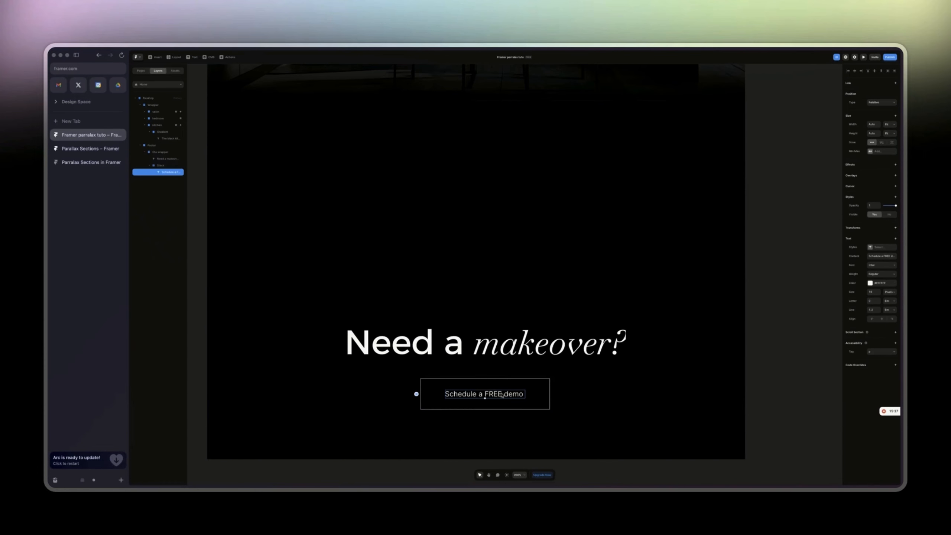
click(528, 394)
right_click(529, 394)
mouse_move(542, 407)
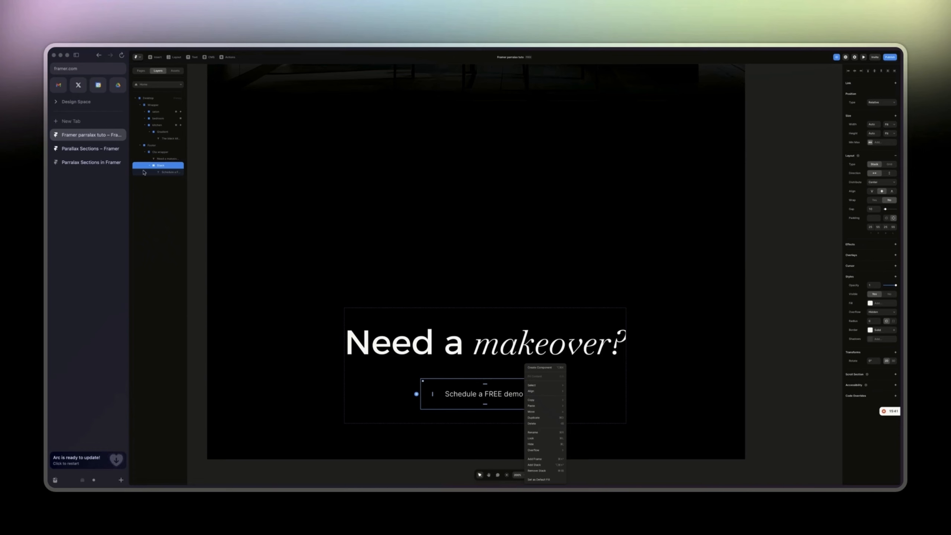
double_click(160, 166)
text(Bu)
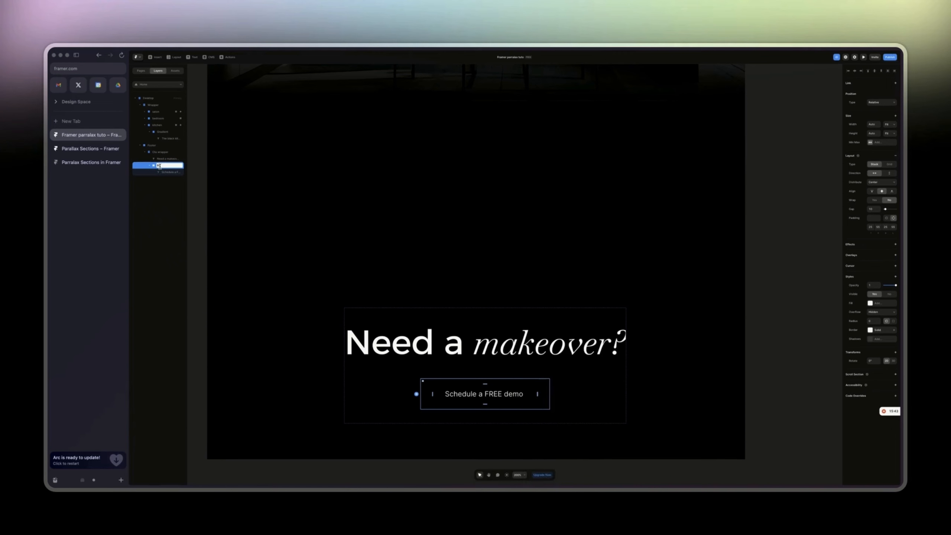
text(tton)
key(Return)
Step: Turn the stack into a component named "Button" and rename its primary variant as "Main"
right_click(473, 385)
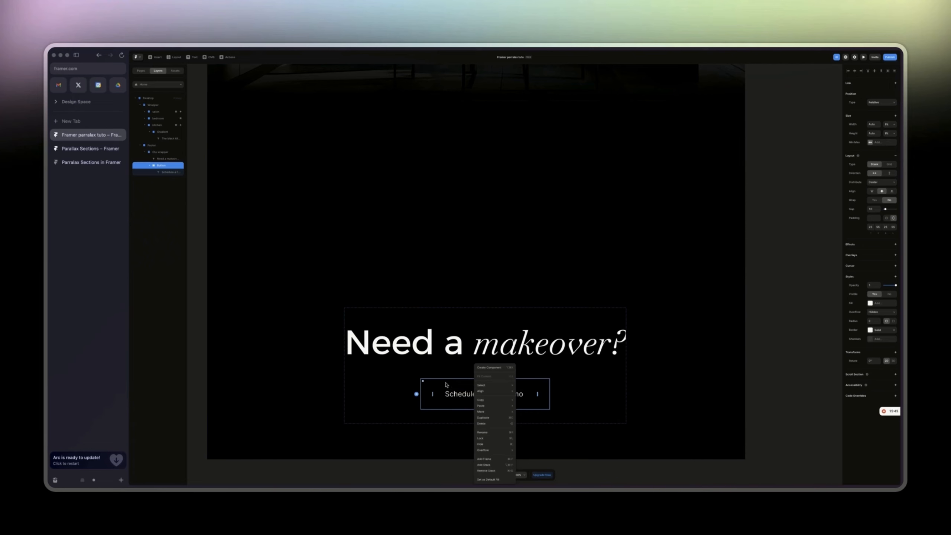
click(480, 368)
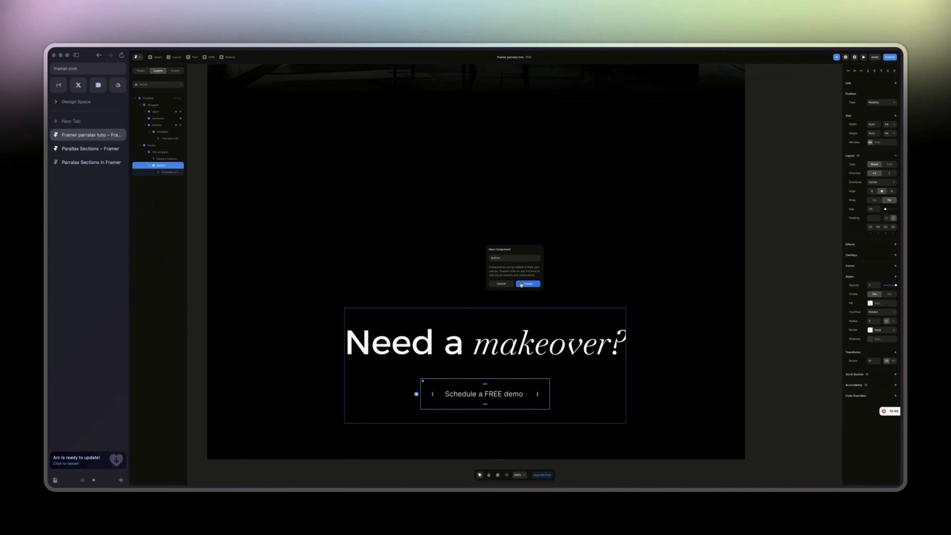
click(521, 283)
key(shift+2)
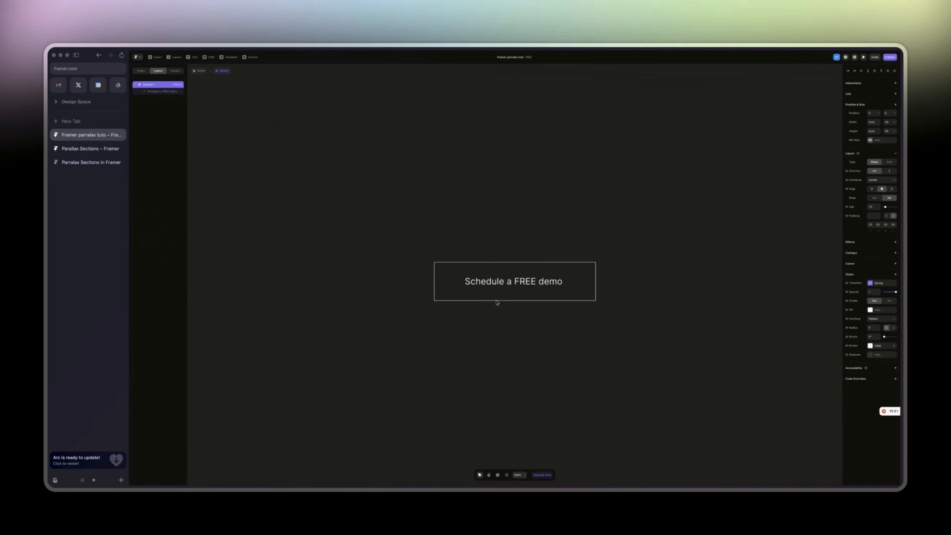
double_click(148, 85)
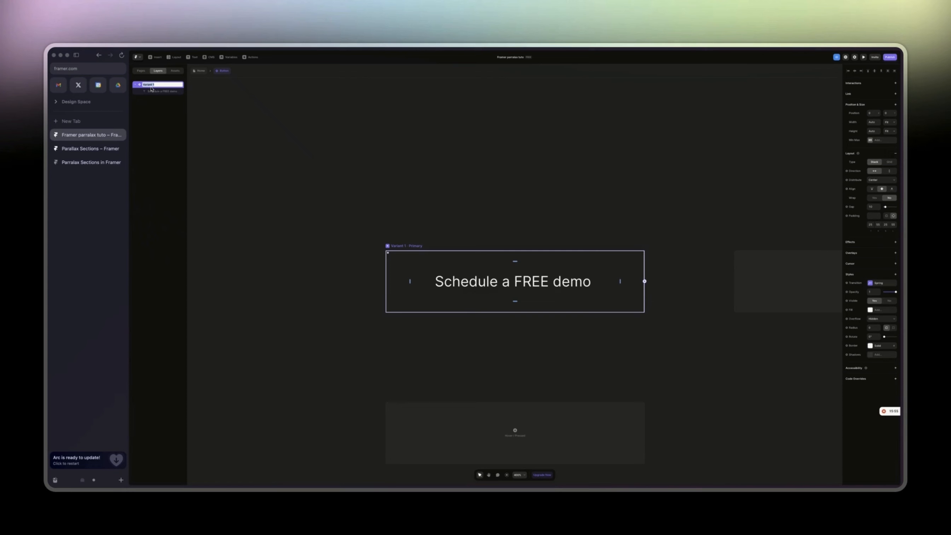
text(Main)
key(Return)
Step: Draw a frame across the lower edge of the Main variant, about as wide as the button
key(f)
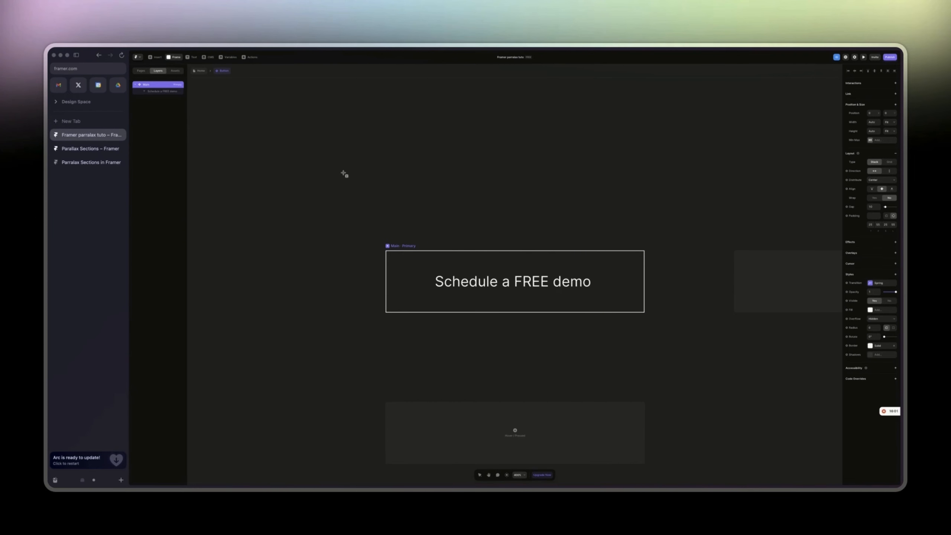
drag(387, 296, 644, 336)
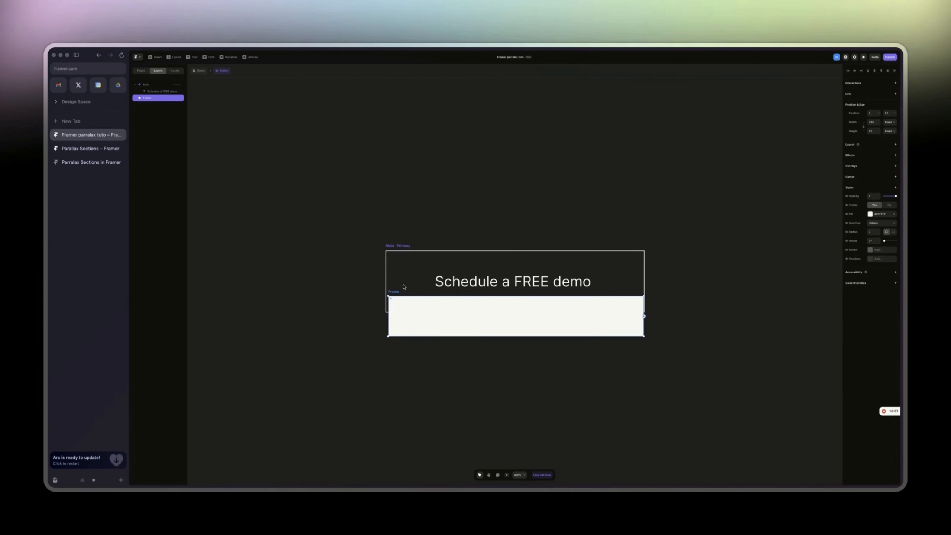
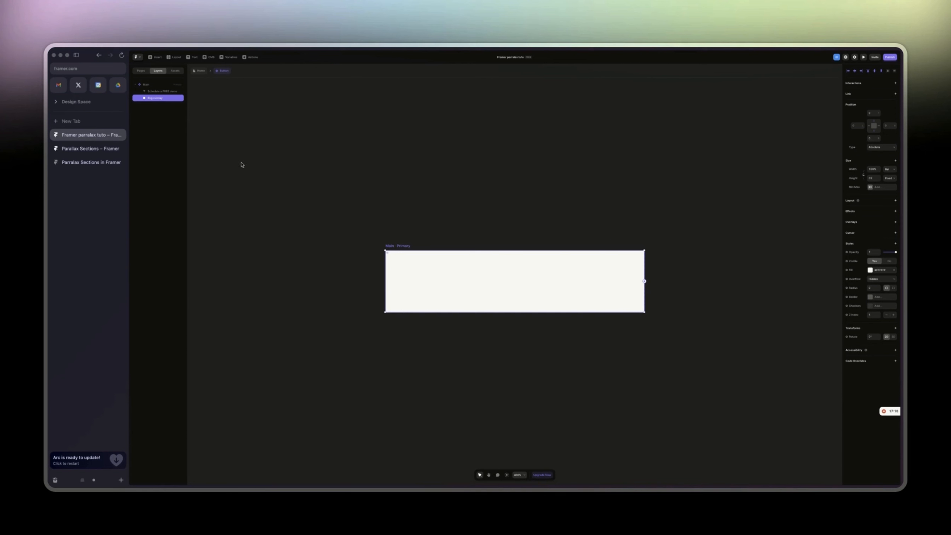
Step: Set the overlay's bottom offset to -10 and raise its top offset until it collapses to zero height below the button
click(870, 138)
text(-10)
click(871, 113)
key(shift+Up)
key(shift+Up)
key(shift+Up)
key(shift+Up)
key(shift+Up)
key(shift+Up)
key(shift+Up)
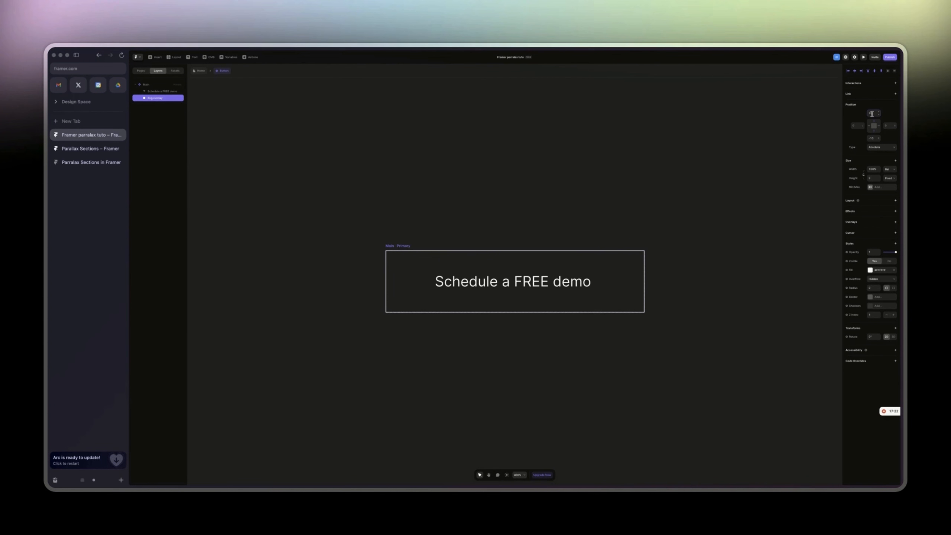
click(871, 138)
text(-70)
click(871, 113)
Step: Add a Hover variant to the Main button variant
click(159, 85)
click(519, 426)
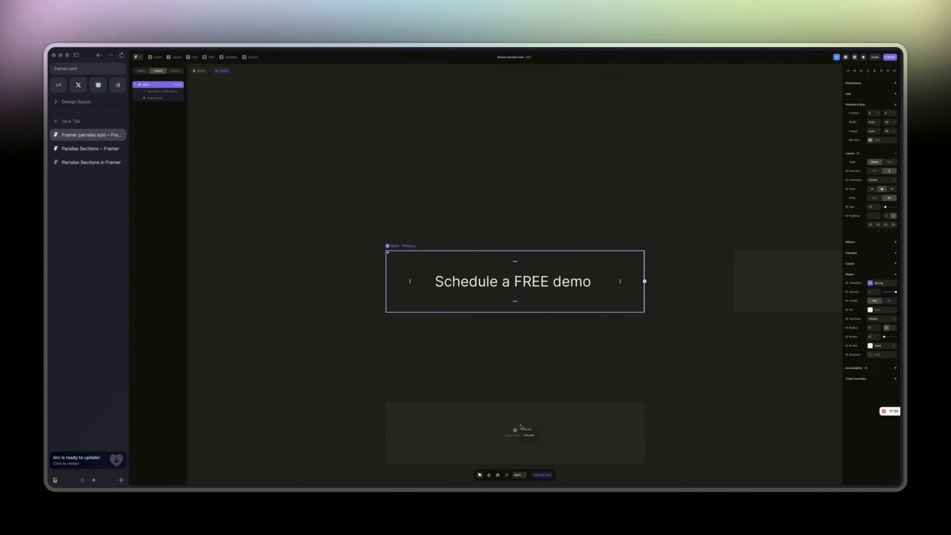
click(526, 429)
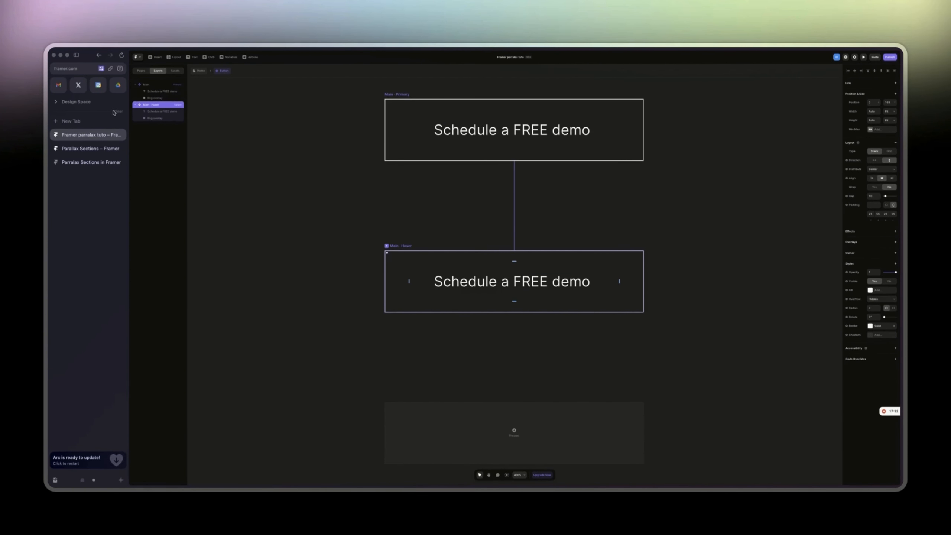
Step: Set the overlay's top offset to 0 in the Hover variant so it covers the whole button
click(156, 119)
click(871, 126)
click(869, 101)
text(0)
key(Return)
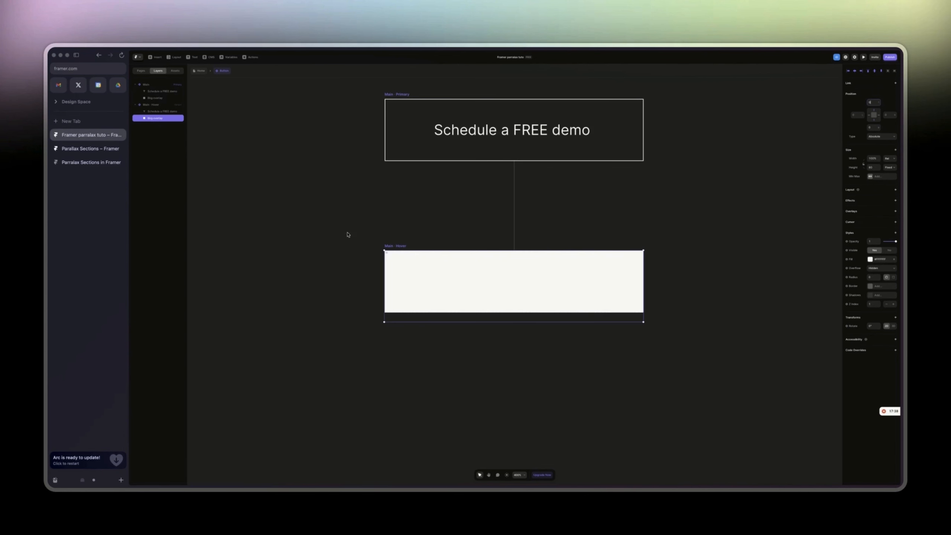
Step: Add a Z Index to the Hover variant's text, colour it black (#000000) and raise it above the overlay
click(513, 281)
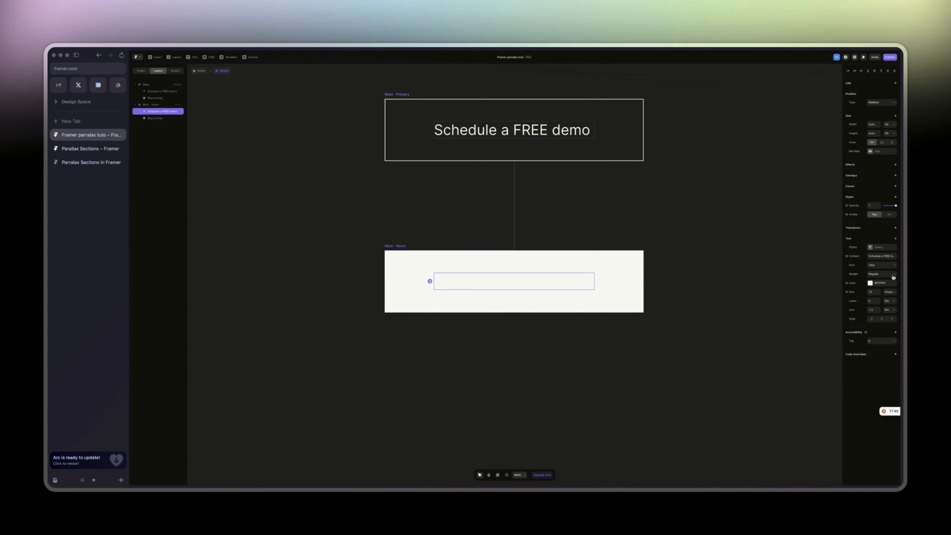
click(896, 166)
click(863, 165)
click(895, 197)
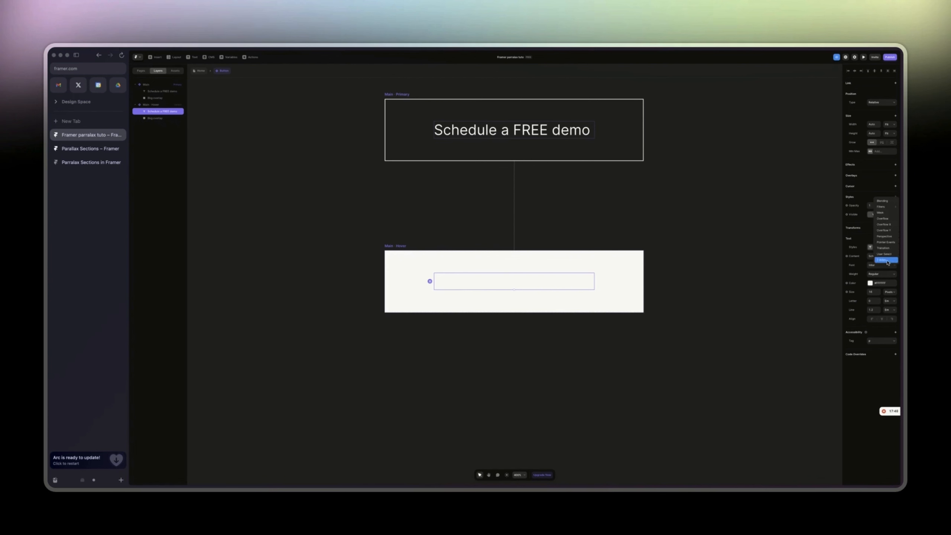
click(869, 234)
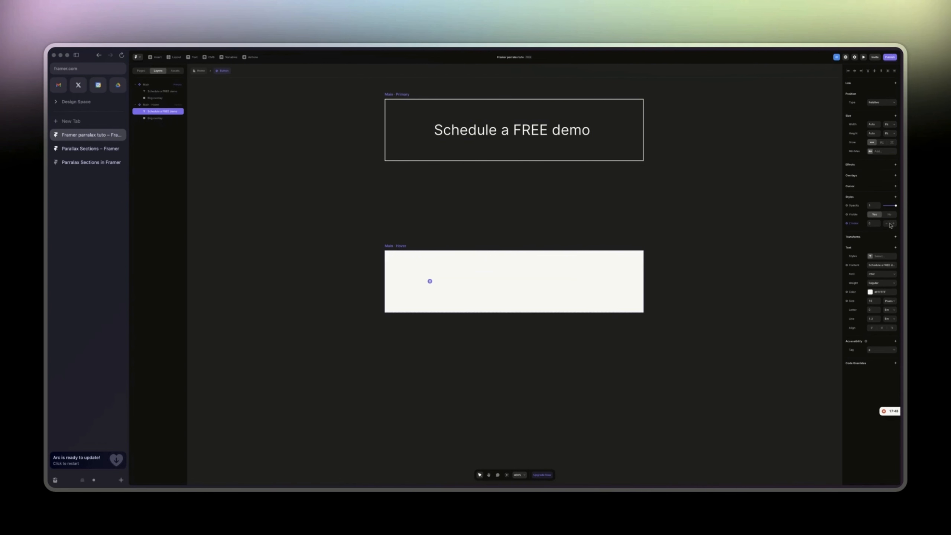
click(884, 224)
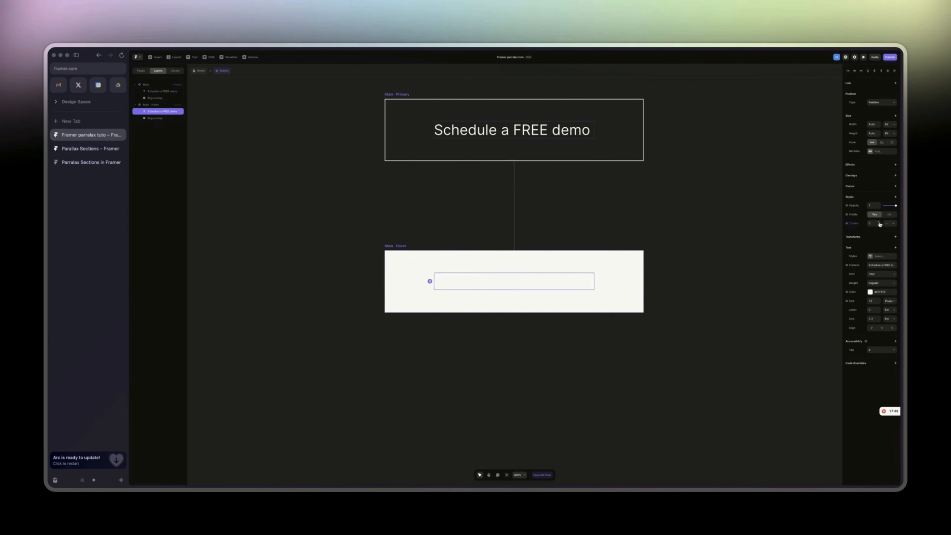
click(870, 292)
drag(797, 332, 746, 371)
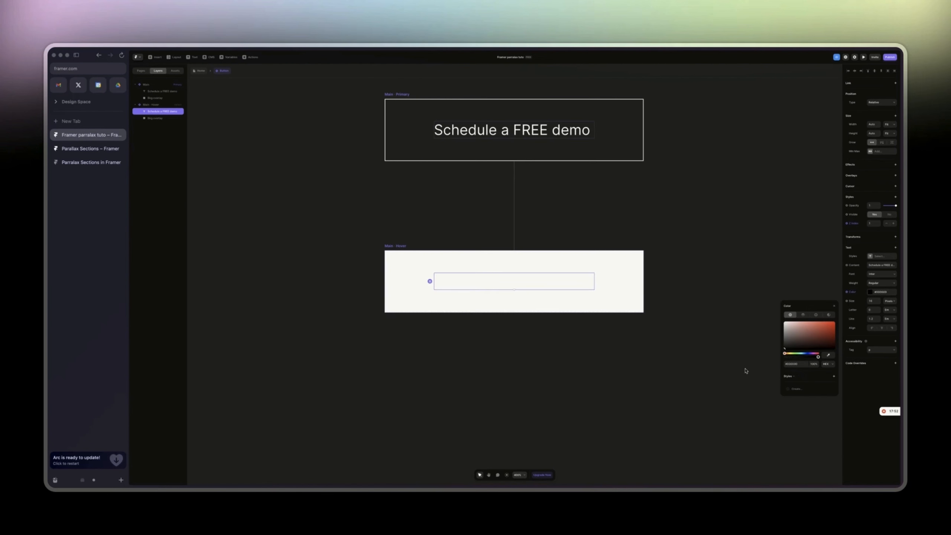
click(893, 223)
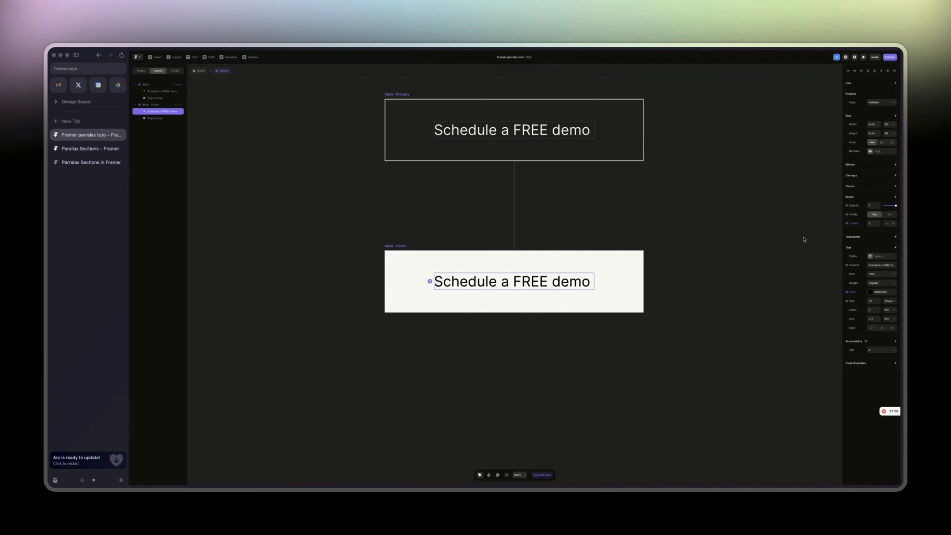
Step: Set the font of the Main variant's "Schedule a FREE demo" text to Alexandria
click(514, 129)
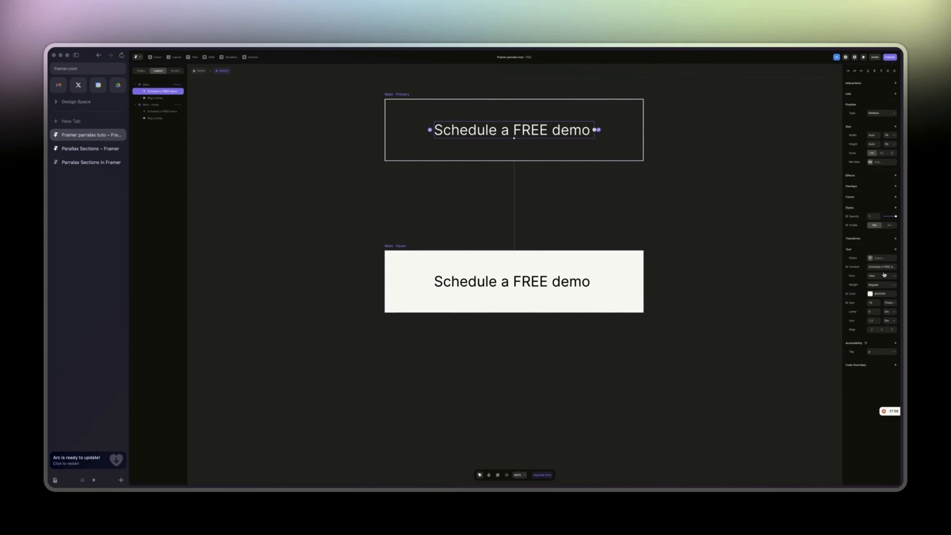
click(880, 275)
text(alex)
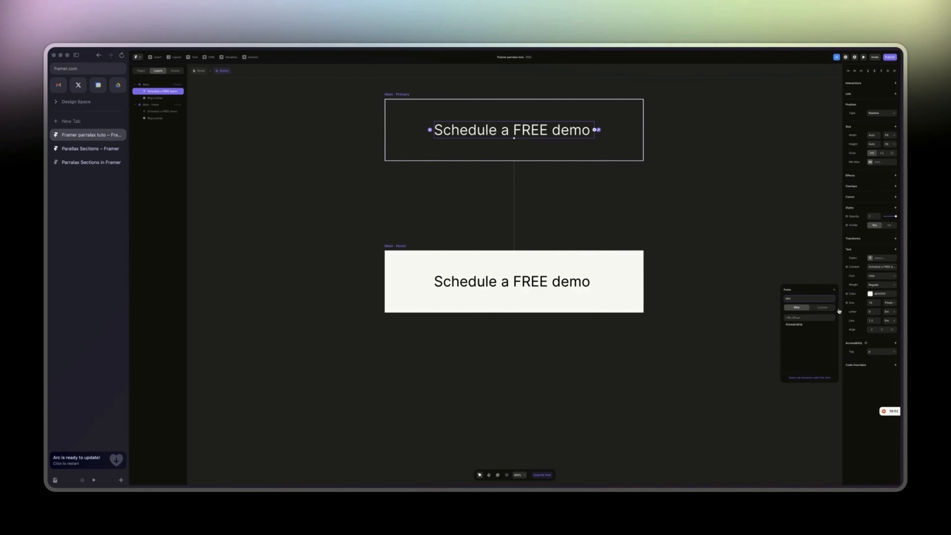
click(806, 324)
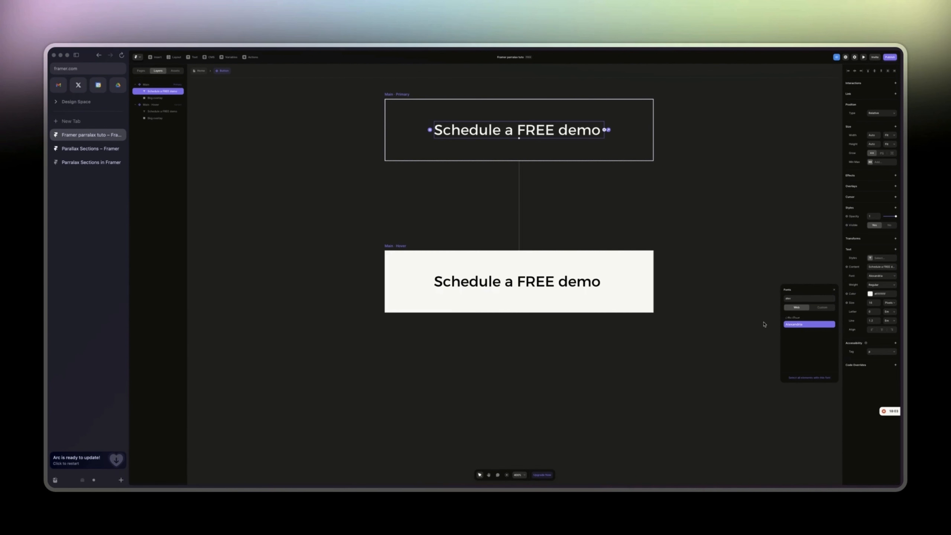
click(877, 287)
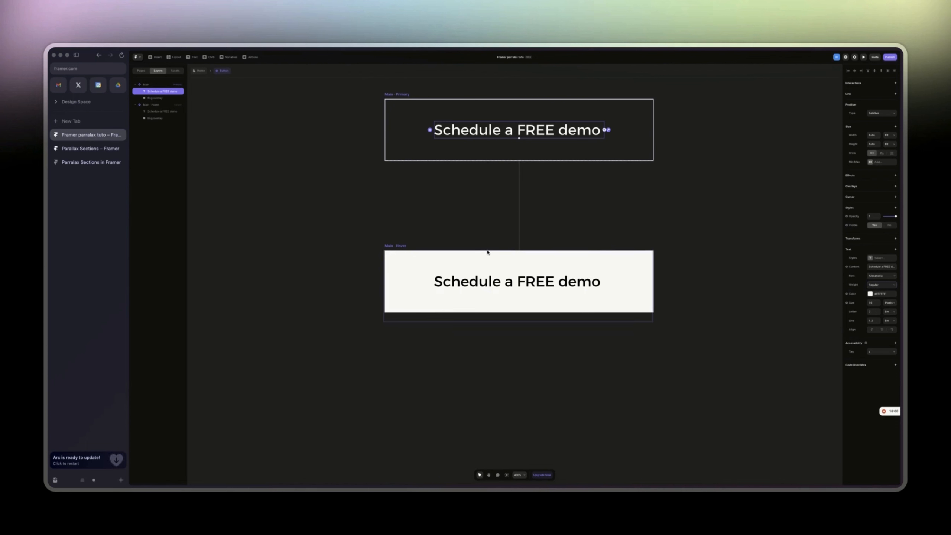
Step: Return to the page and preview it down to the footer to check the demo button
click(198, 71)
click(863, 57)
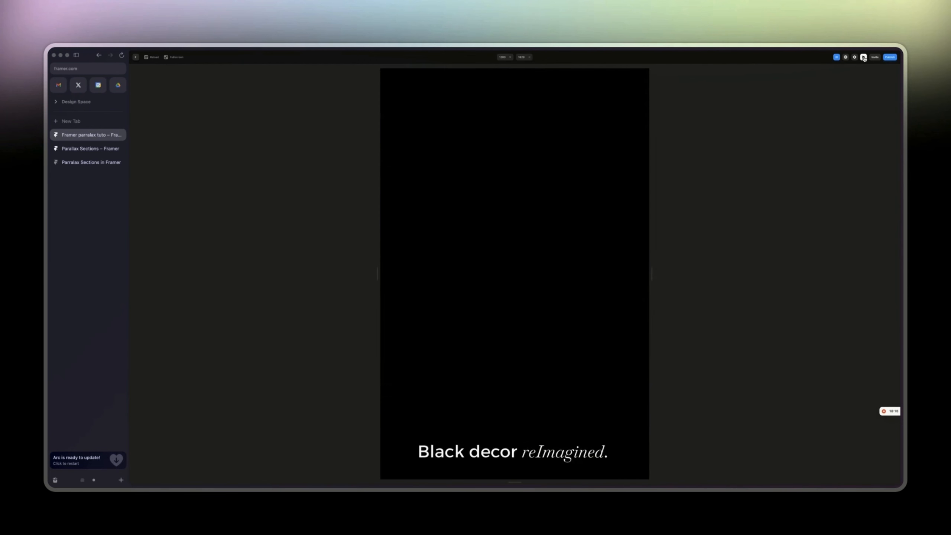
scroll(463, 268, down, 10)
scroll(463, 268, down, 3)
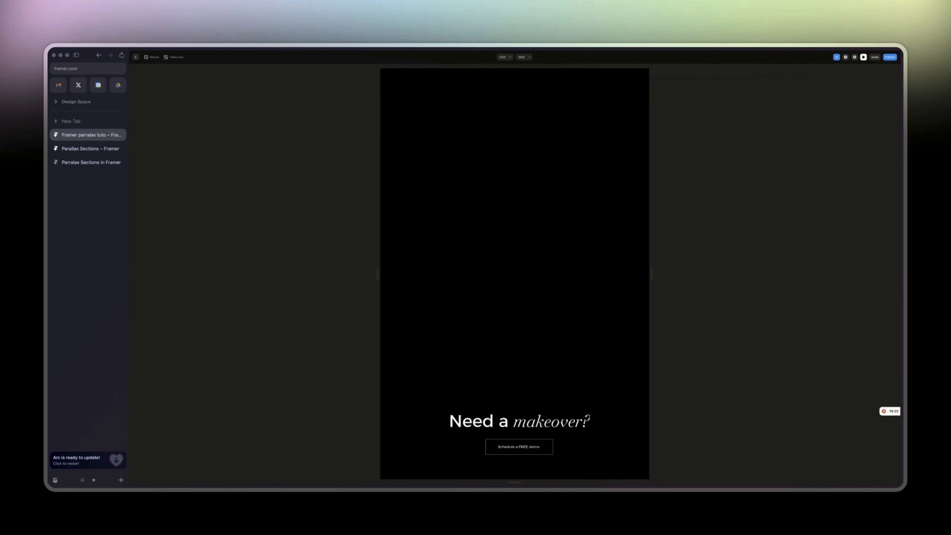
click(863, 57)
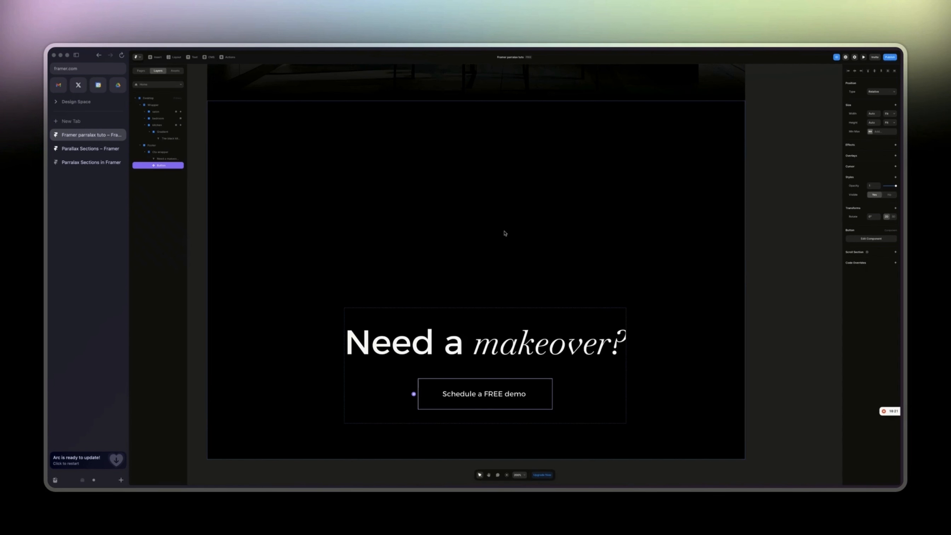
Step: In the button component, set the Main variant overlay's bottom offset to 0 and reduce its top offset by 10
double_click(493, 392)
click(468, 286)
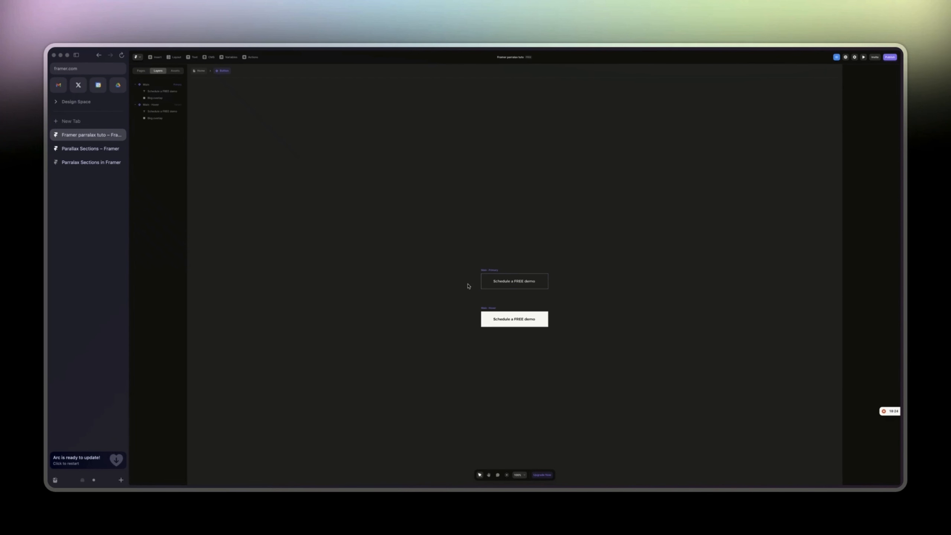
key(super+equal)
key(super+equal)
click(381, 247)
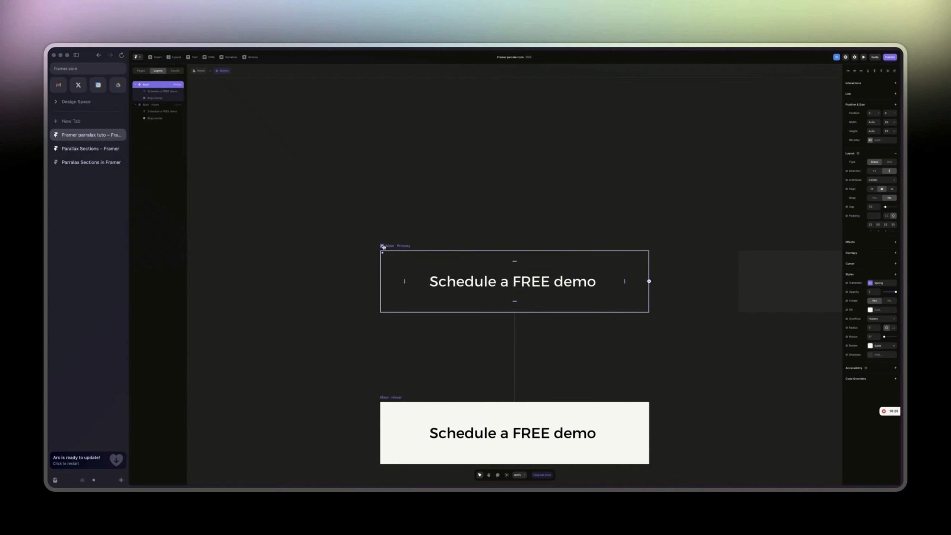
click(155, 98)
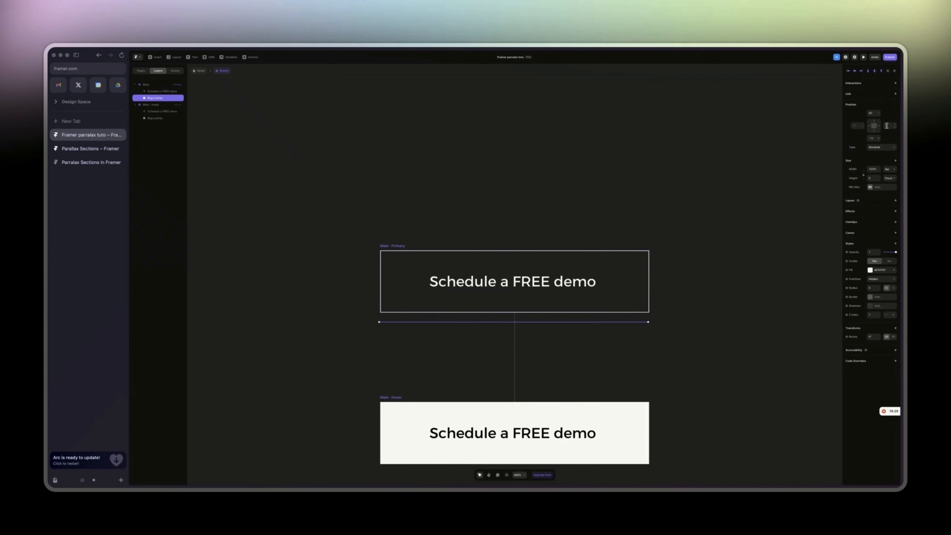
click(872, 138)
text(0)
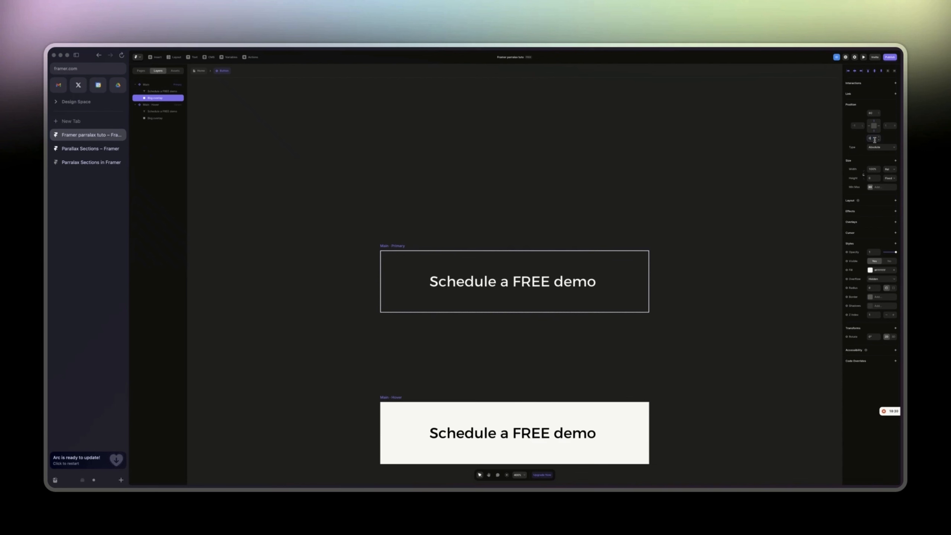
click(874, 114)
key(shift+Down)
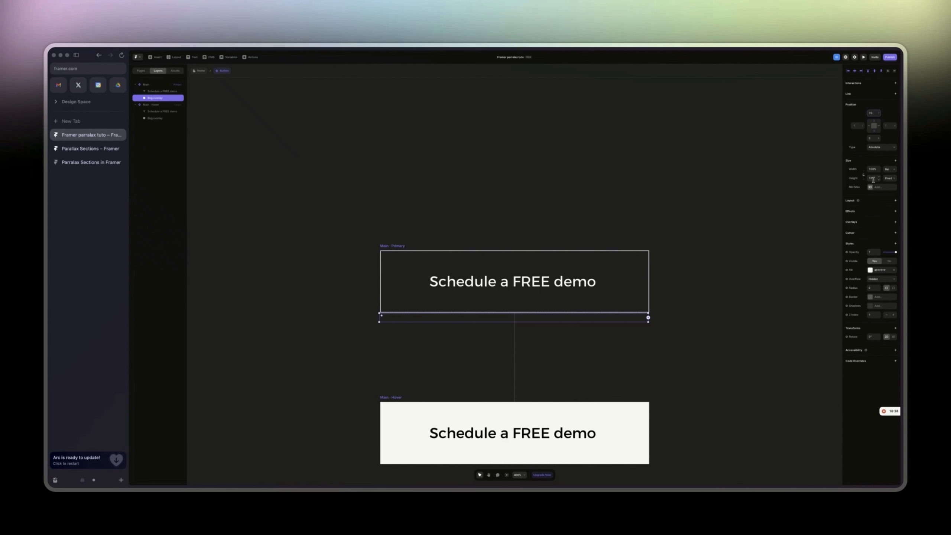
Step: Open the demo button component in the Parallax Sections project and examine its primary variant frame's size and position settings
click(90, 148)
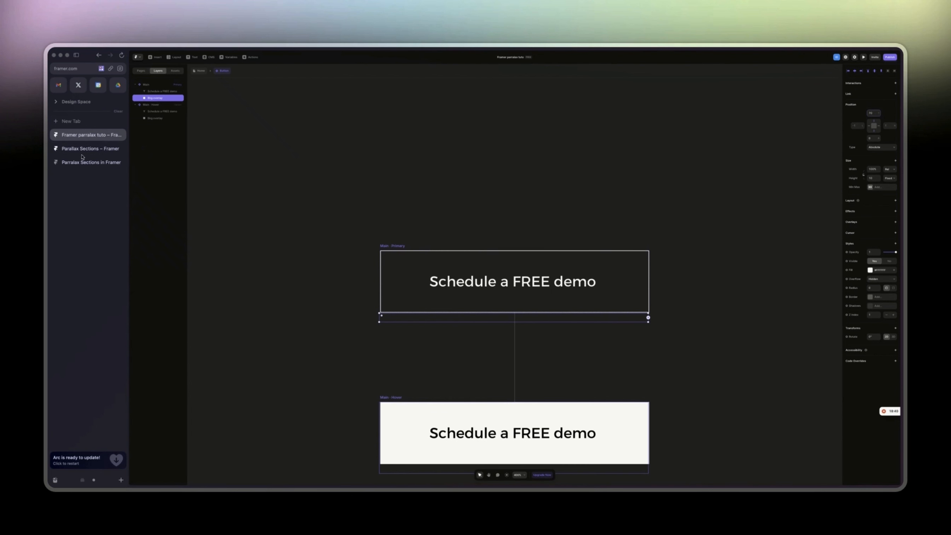
scroll(529, 204, down, 20)
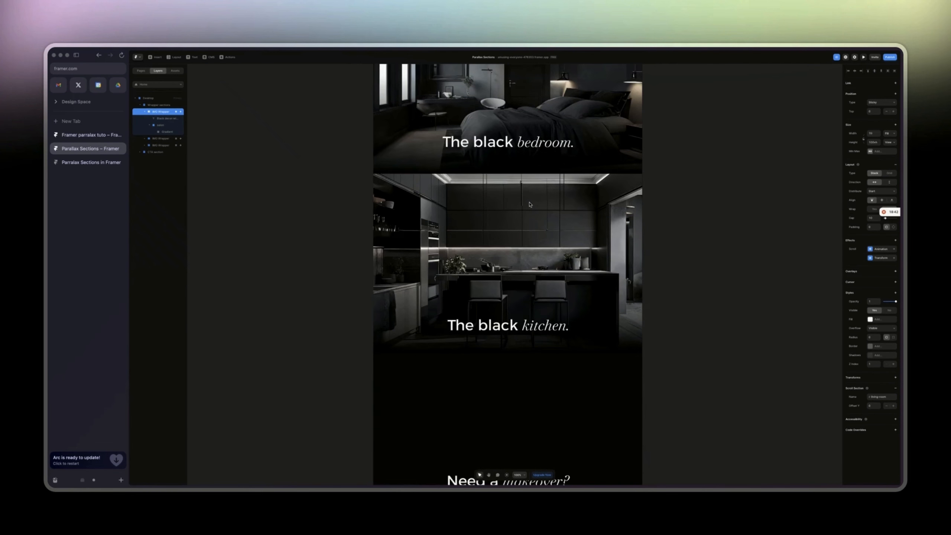
click(506, 119)
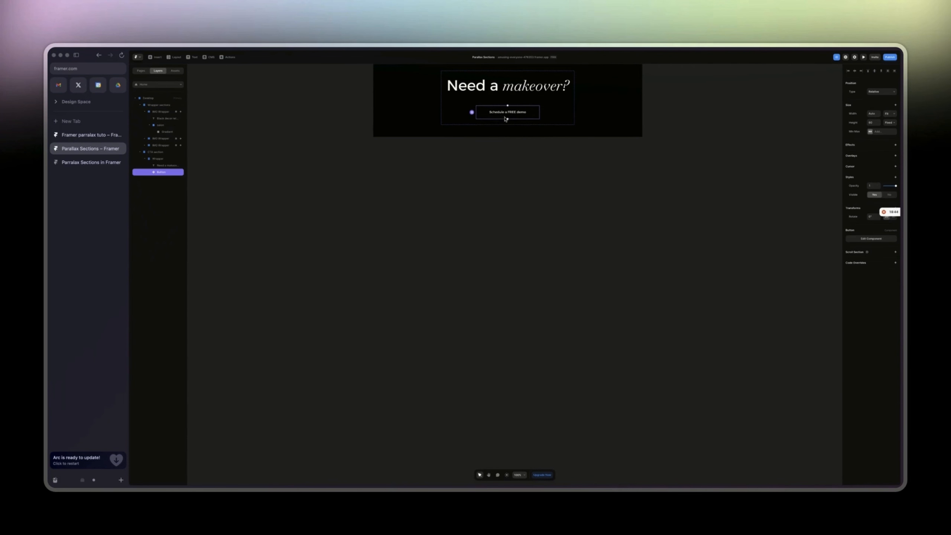
double_click(498, 115)
click(154, 98)
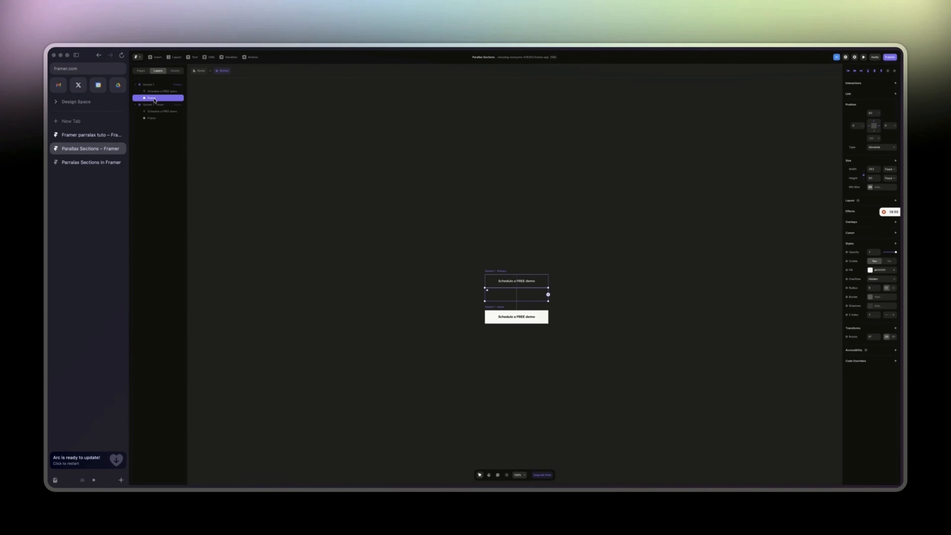
Step: Return to the Framer parralax tuto project and change the Main variant overlay's width to Fixed sizing
click(91, 134)
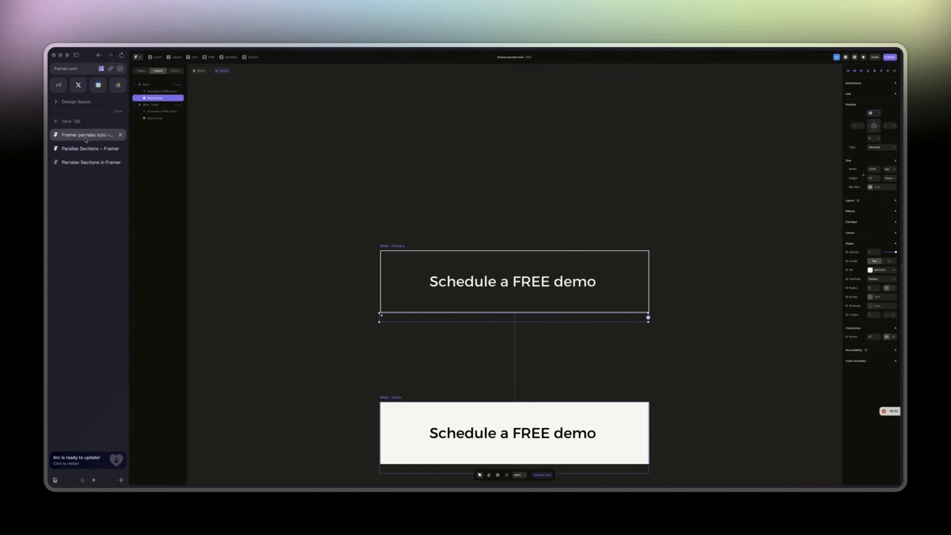
click(890, 169)
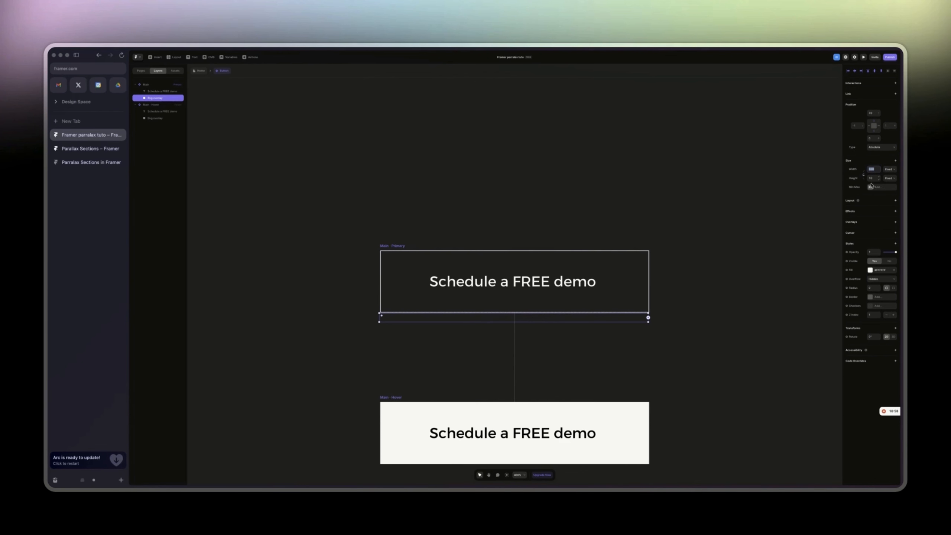
key(shift+Tab)
click(810, 172)
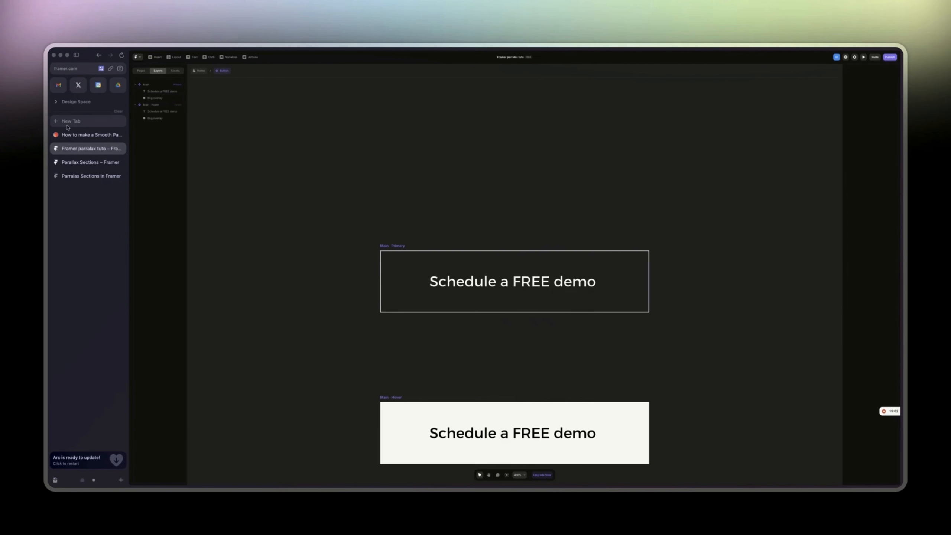
click(118, 135)
click(400, 250)
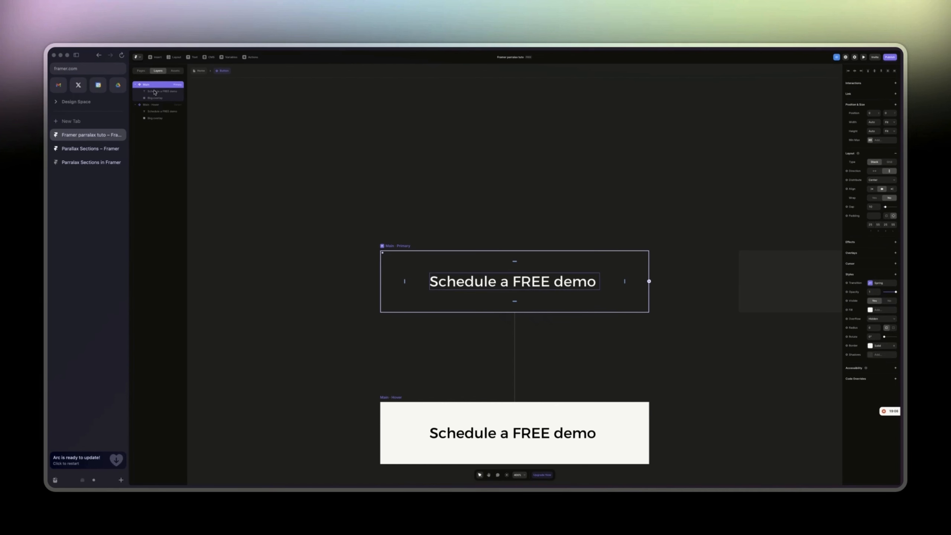
click(168, 92)
click(156, 98)
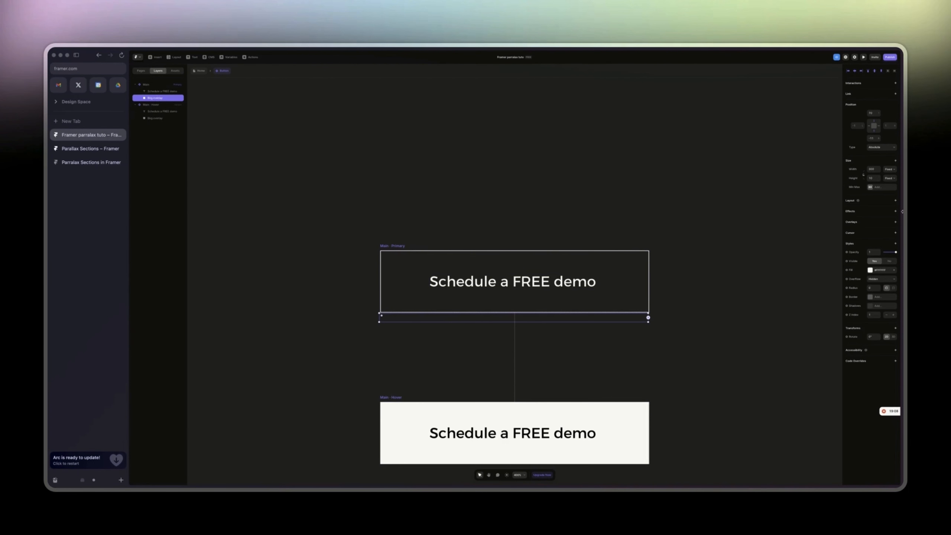
Step: Try a relative width of 100% on the Main variant's overlay, and return the width to Fixed
click(863, 175)
click(890, 177)
click(872, 169)
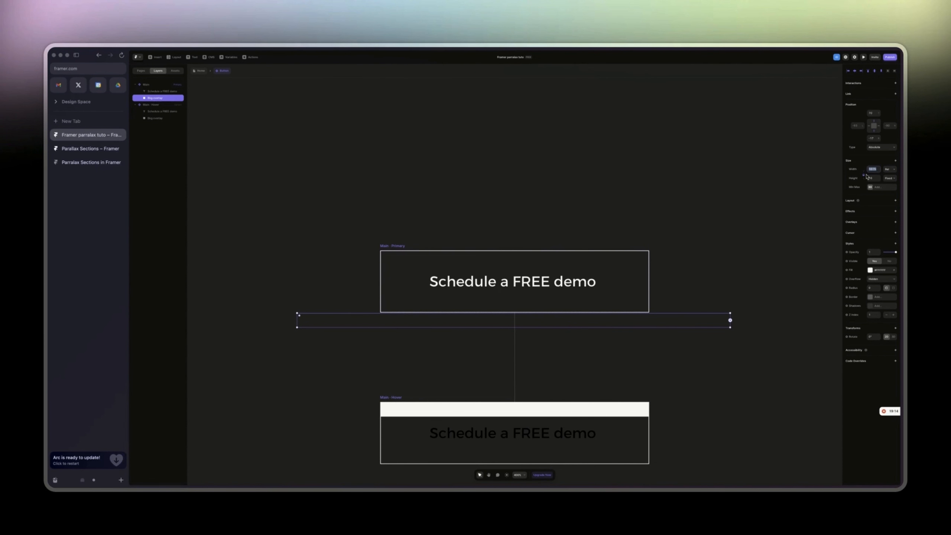
text(100)
key(Return)
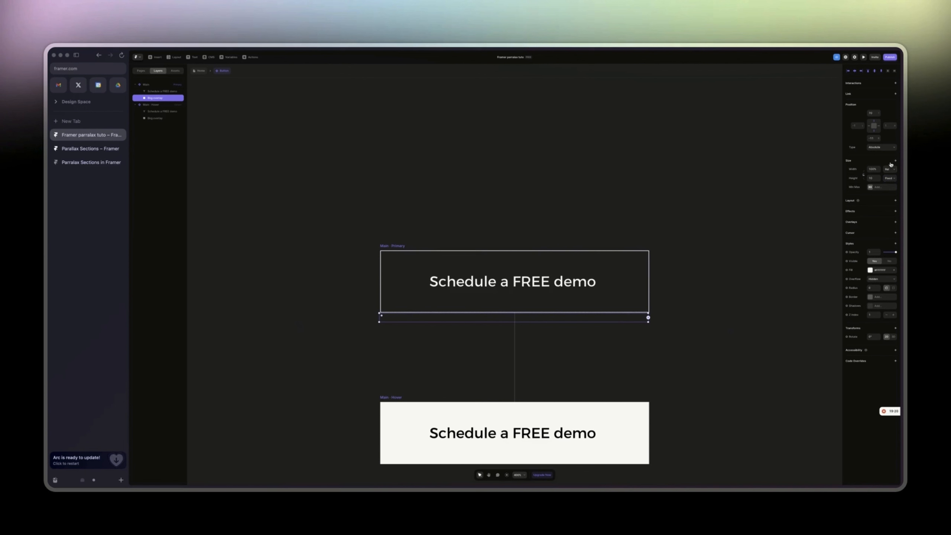
click(864, 175)
click(874, 179)
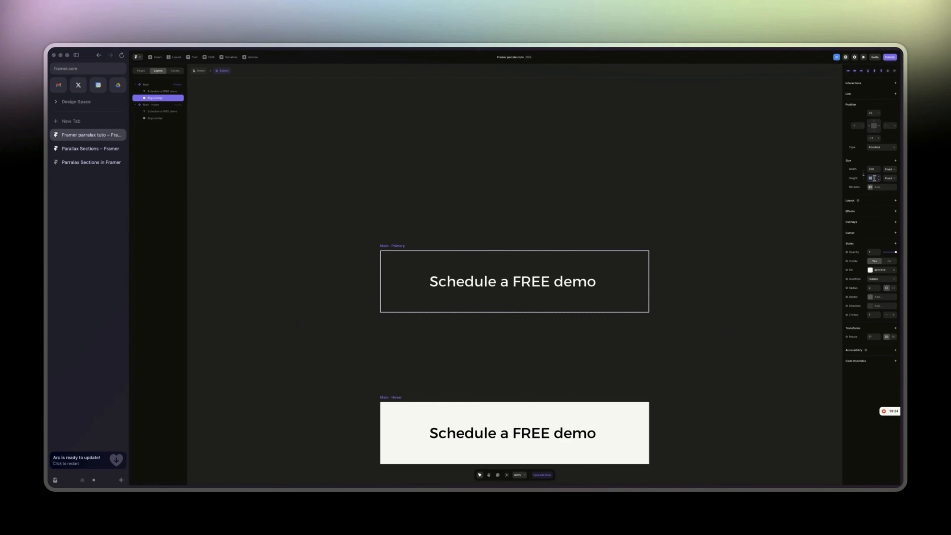
Step: Switch the Main variant's height to Fixed to read the button height, and restore it to Fit
click(399, 246)
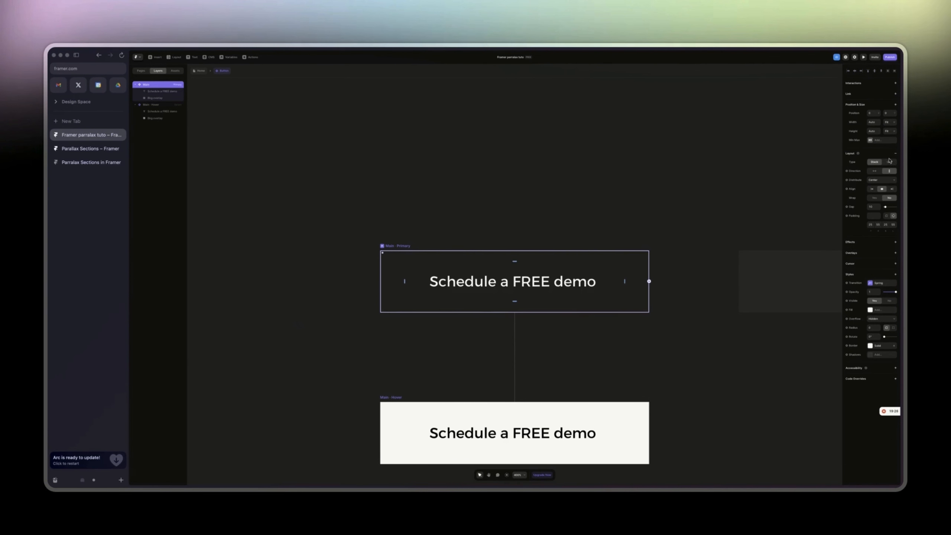
click(892, 132)
click(889, 119)
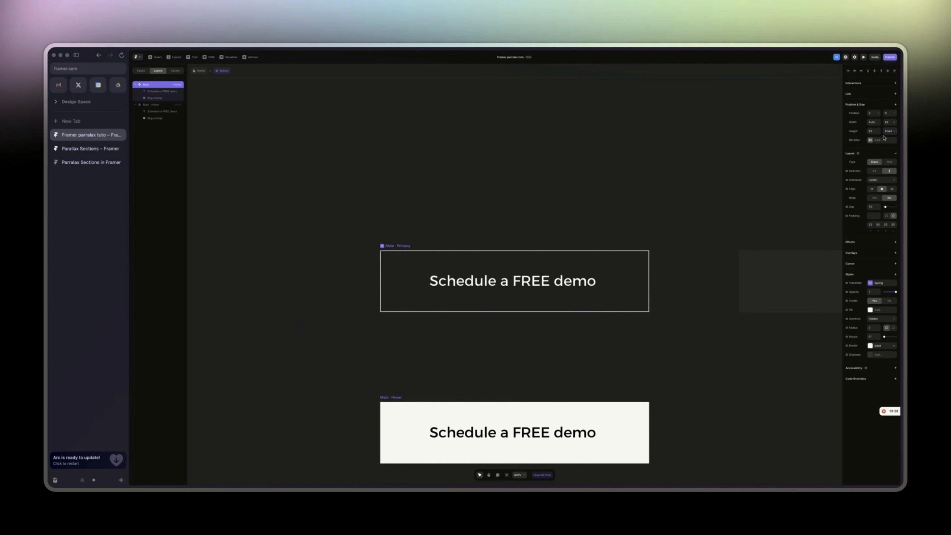
click(888, 132)
click(886, 149)
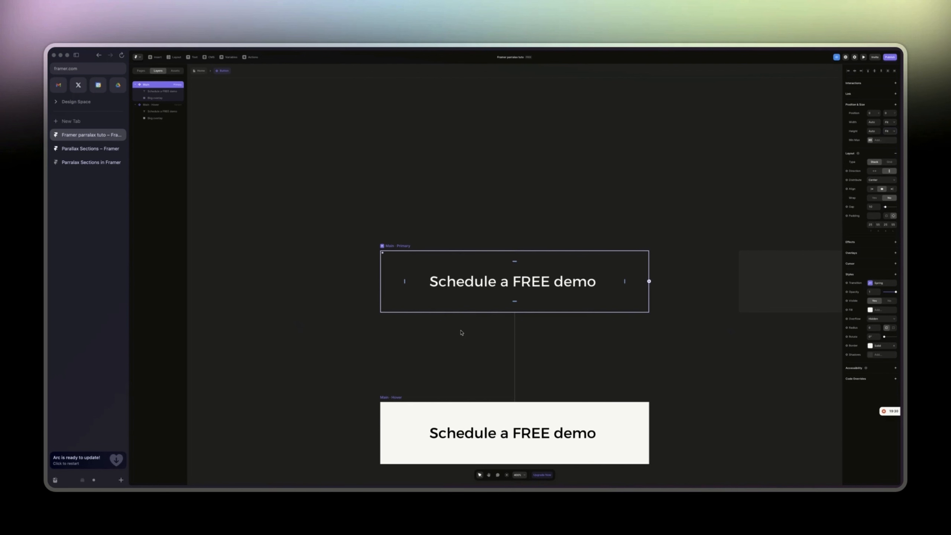
Step: Set the height of the Main variant's overlay to 69 and lock its aspect ratio
click(154, 98)
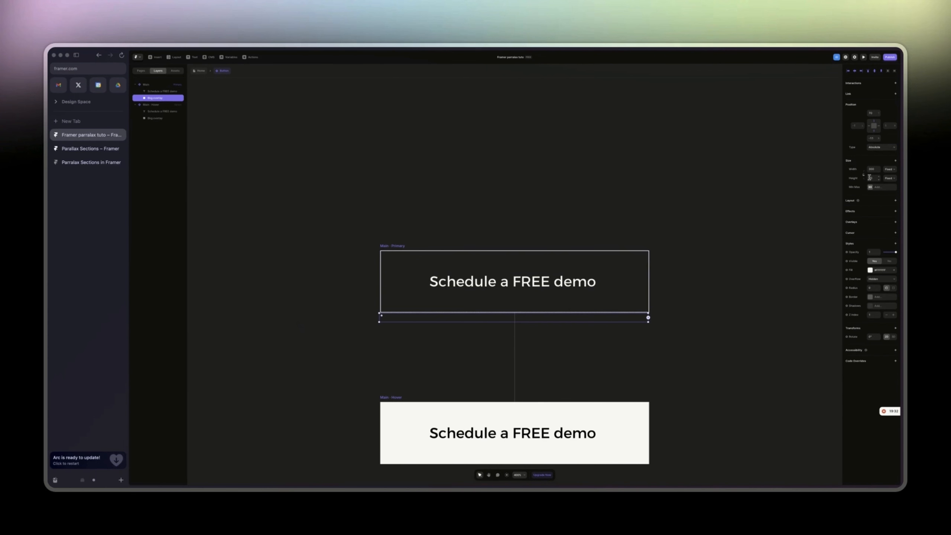
text(69)
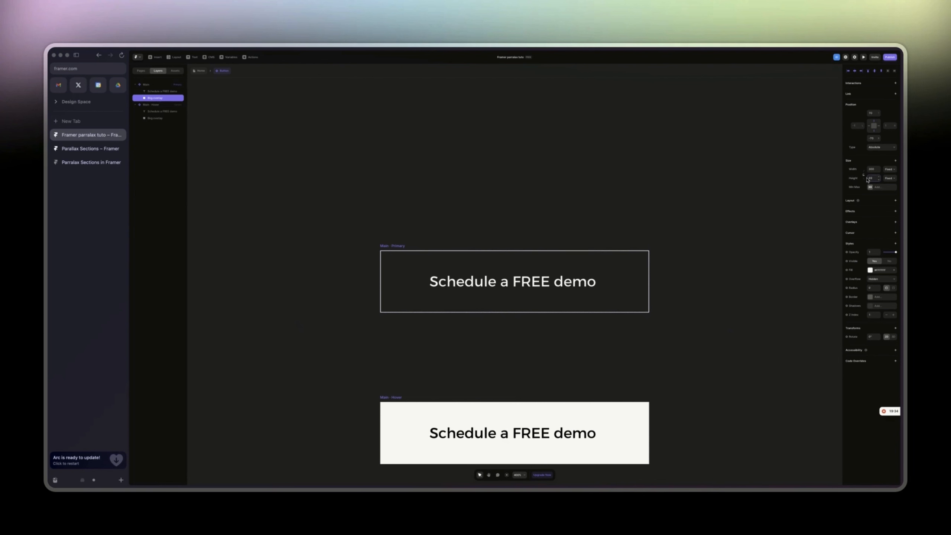
click(863, 175)
click(872, 139)
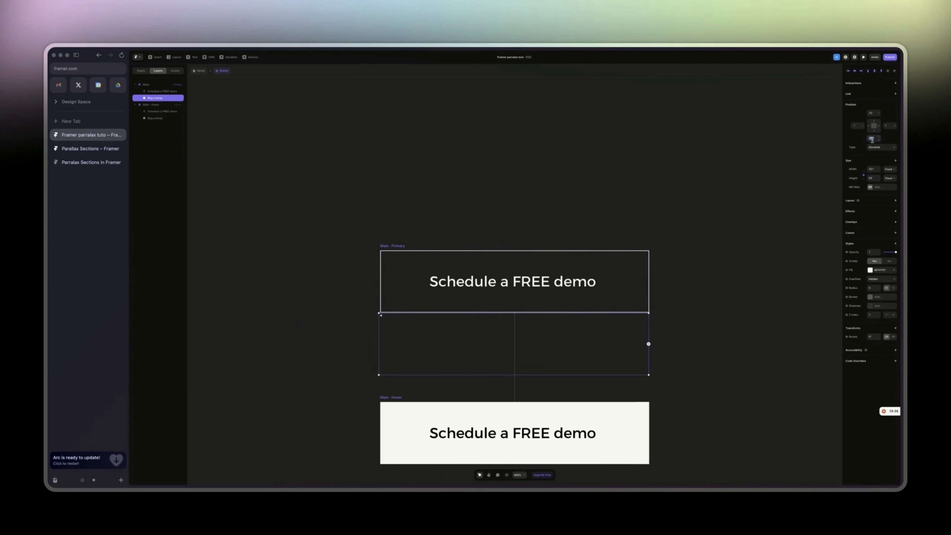
click(790, 196)
Step: Unlock the aspect ratio of the Hover variant's overlay, set its height to 69 and relock the ratio
scroll(548, 361, down, 3)
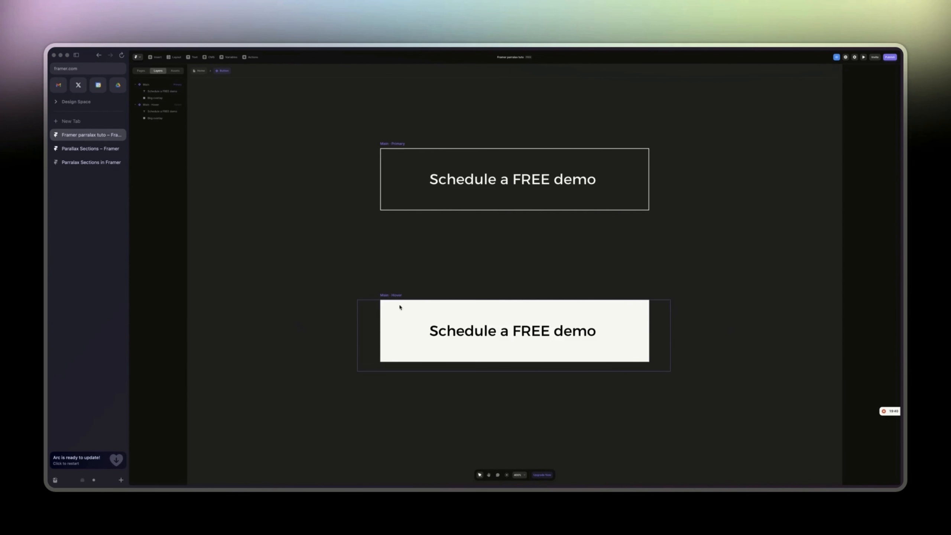
click(388, 296)
click(156, 119)
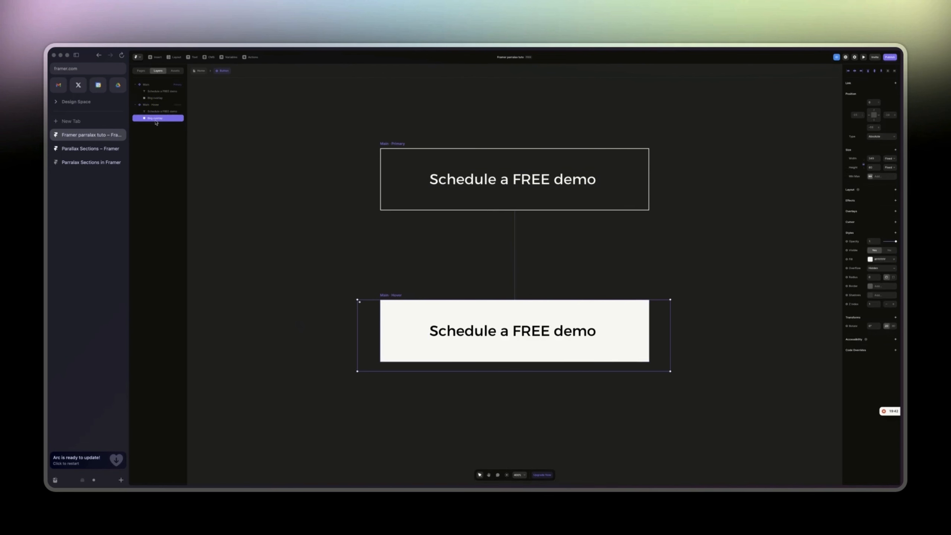
click(863, 165)
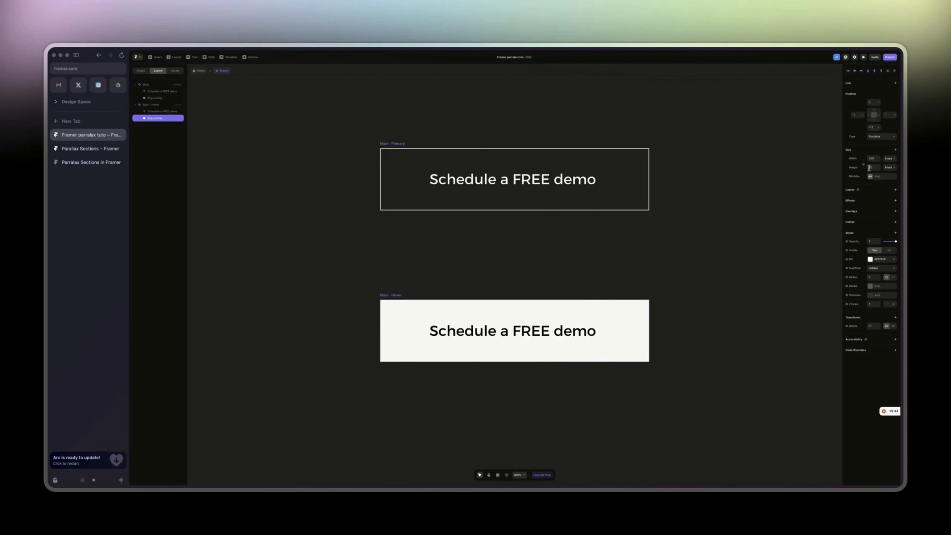
click(872, 167)
text(69)
key(Return)
click(863, 166)
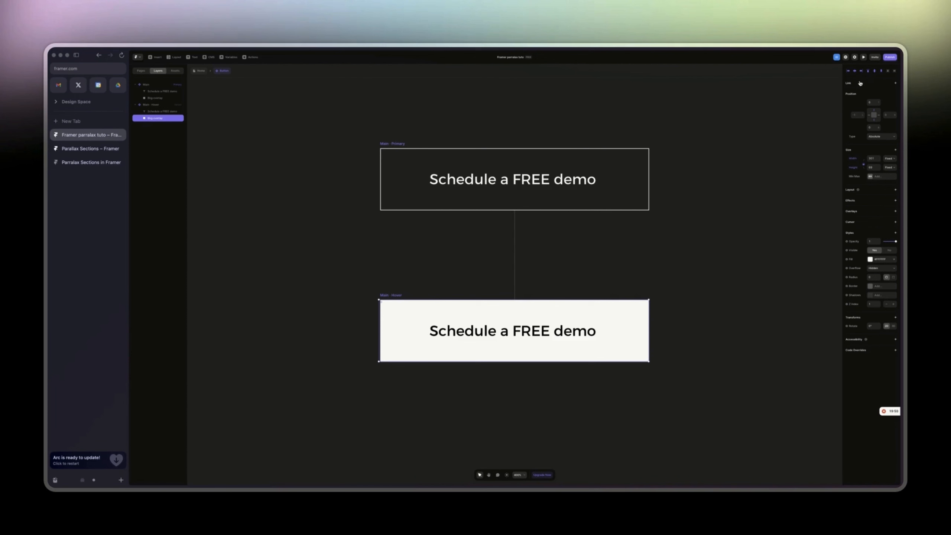
click(864, 165)
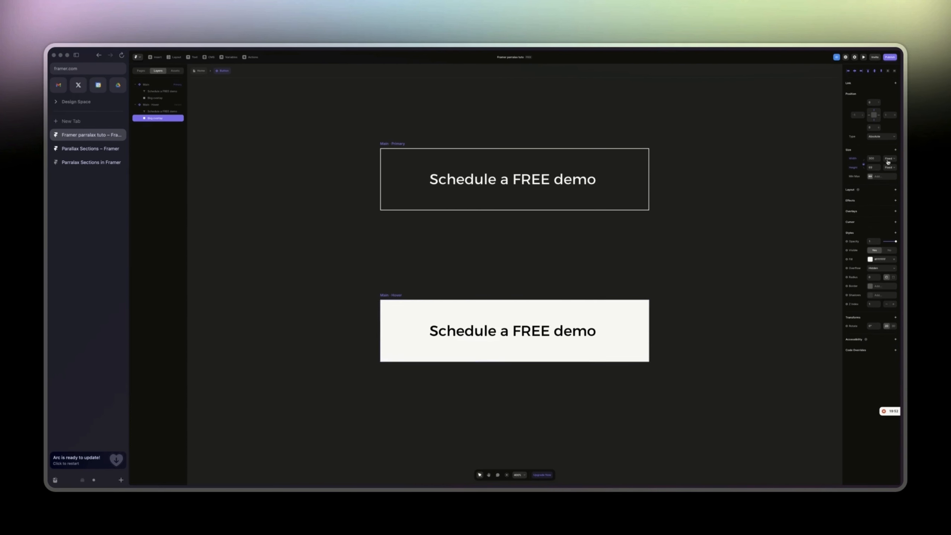
click(864, 165)
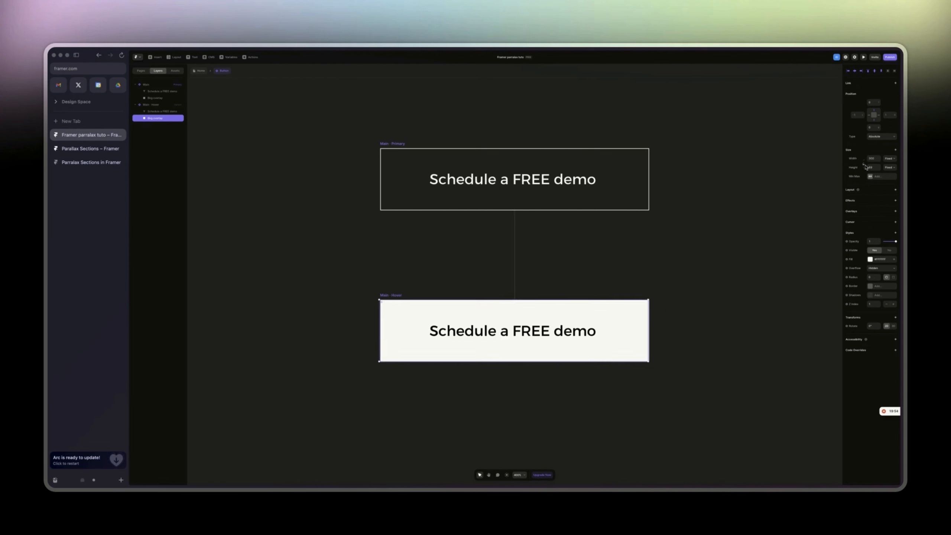
click(871, 158)
Step: Return to the page and preview the footer to check the resized overlay's hover effect on the demo button
click(200, 70)
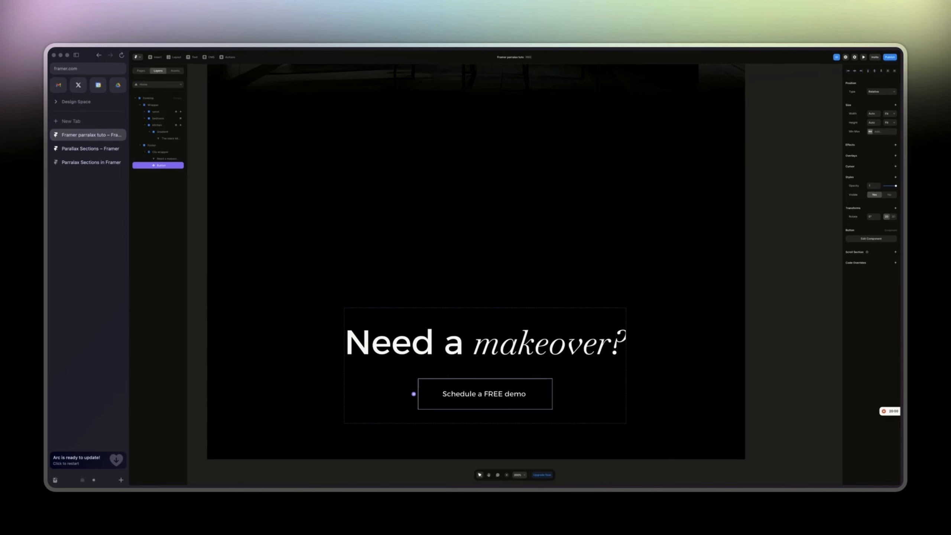
key(super+p)
scroll(549, 340, down, 15)
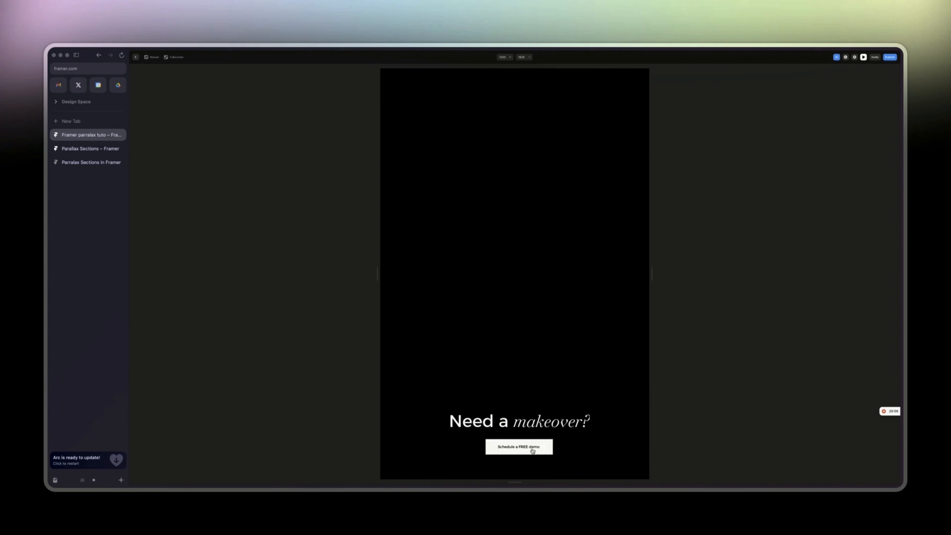
click(862, 58)
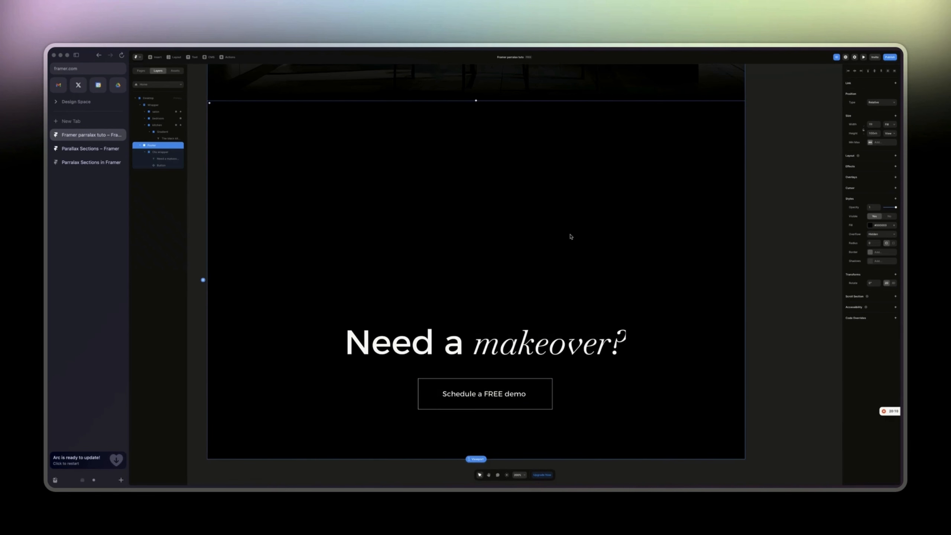
Step: Preview the whole page from the first interior section to the footer, checking the scroll transitions and demo button hover
key(shift+0)
scroll(567, 238, up, 10)
scroll(566, 240, up, 5)
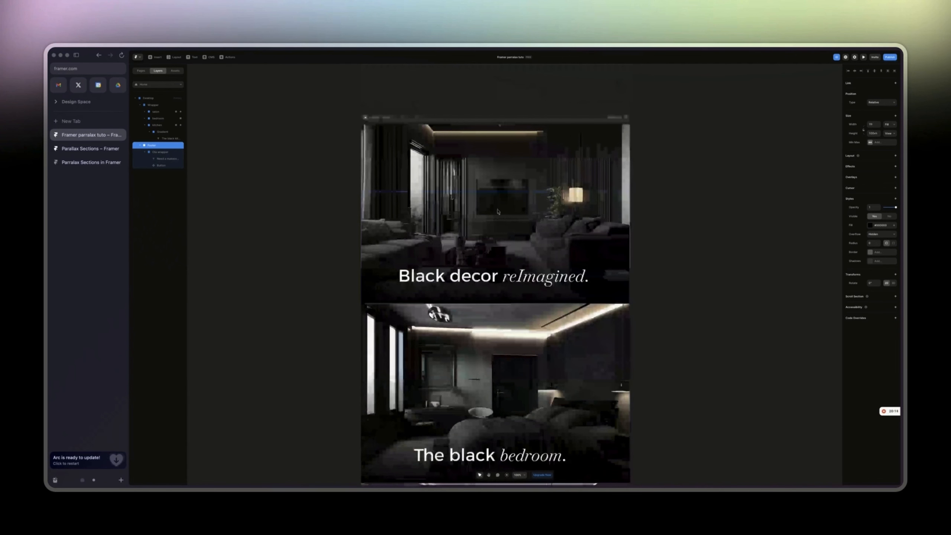
key(super+p)
scroll(534, 215, down, 15)
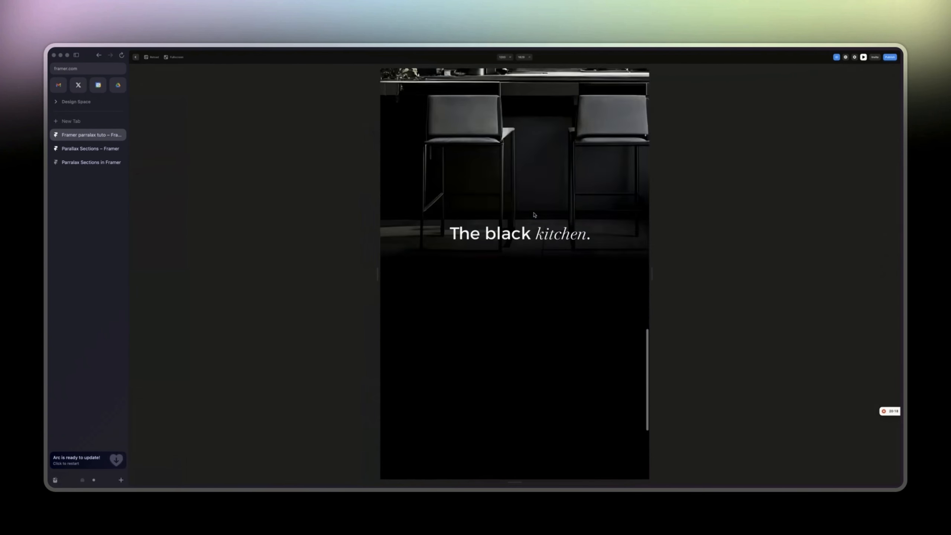
scroll(533, 215, down, 5)
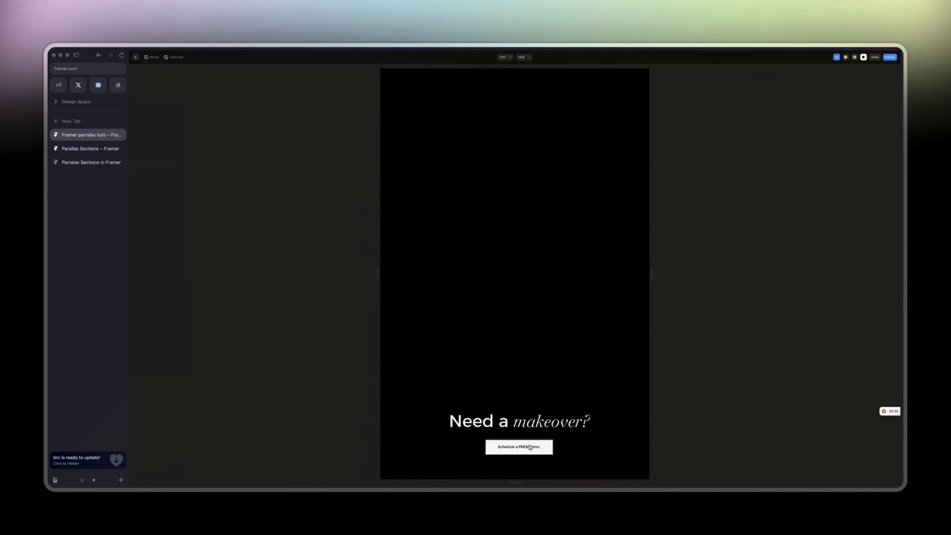
Step: Review the preview's transitions from the footer back to the living room section and forward to the kitchen, and close the preview
scroll(560, 361, up, 6)
scroll(560, 361, up, 10)
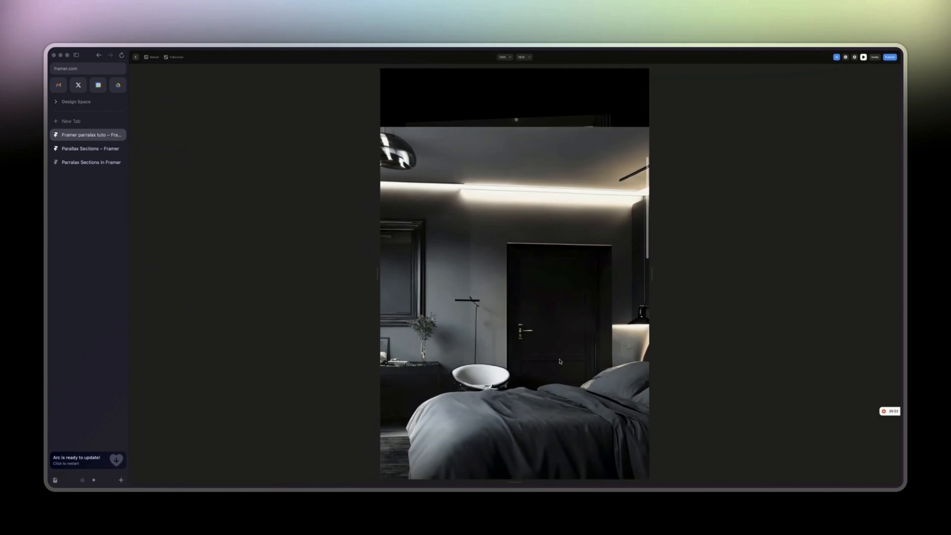
scroll(560, 361, up, 3)
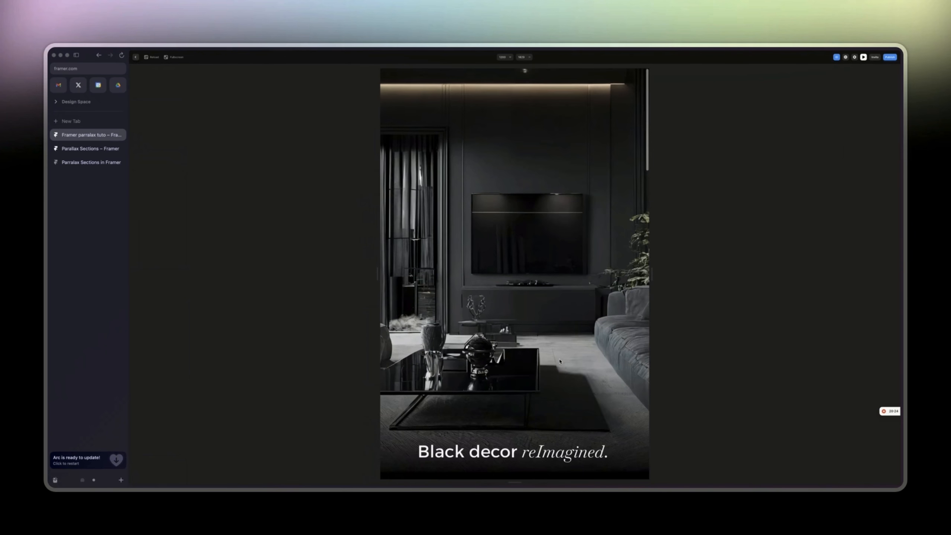
scroll(559, 361, down, 10)
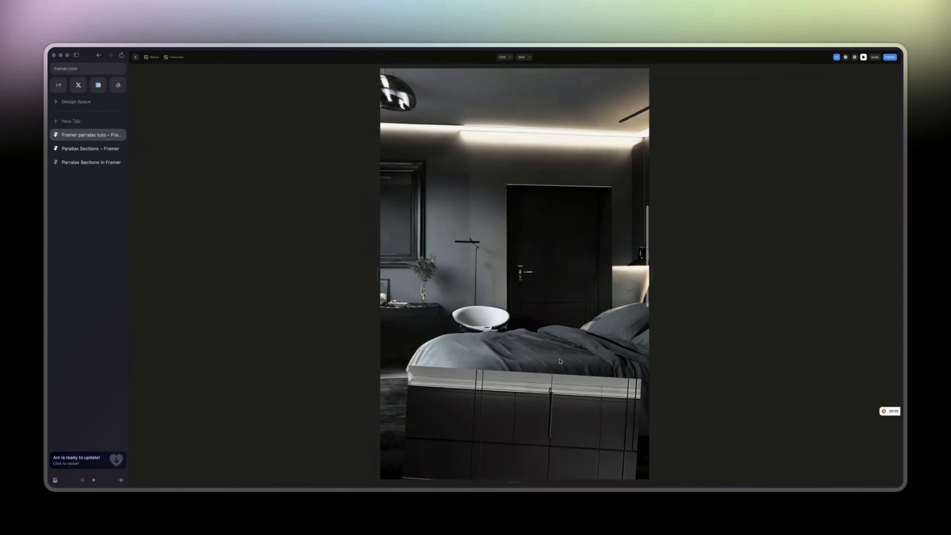
scroll(565, 336, down, 5)
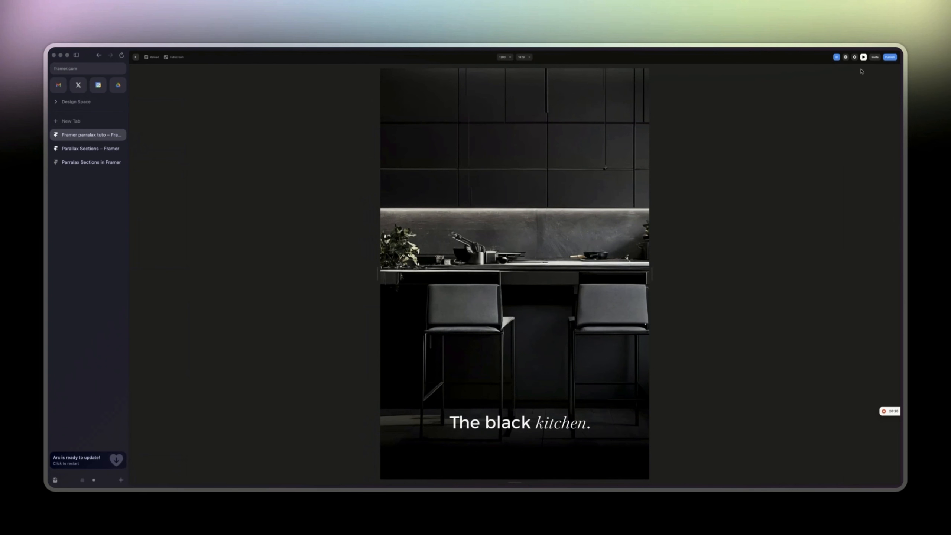
click(863, 58)
scroll(440, 240, down, 3)
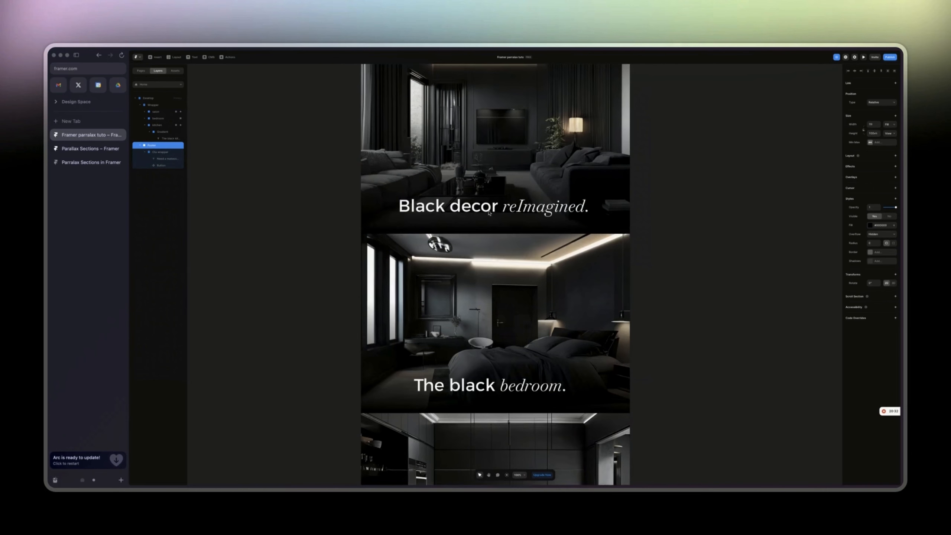
scroll(442, 246, down, 7)
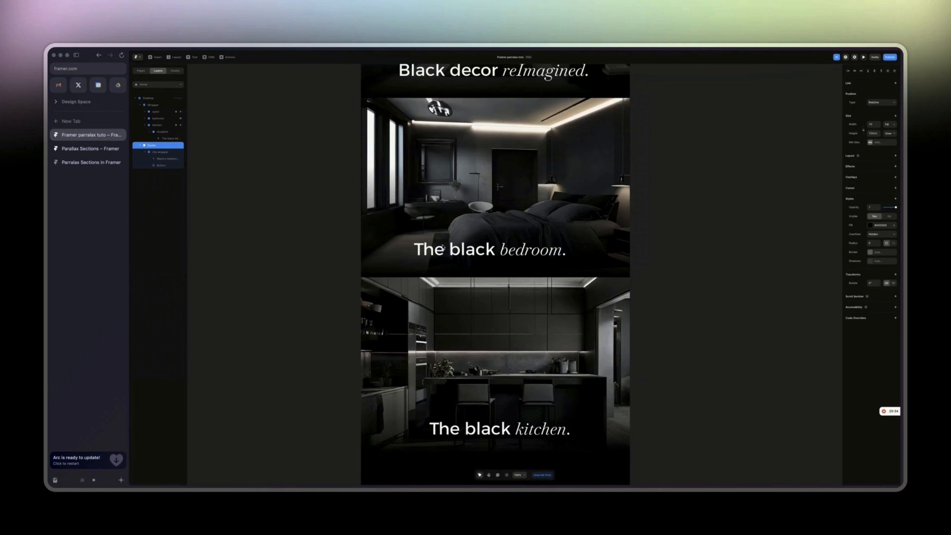
scroll(495, 200, down, 2)
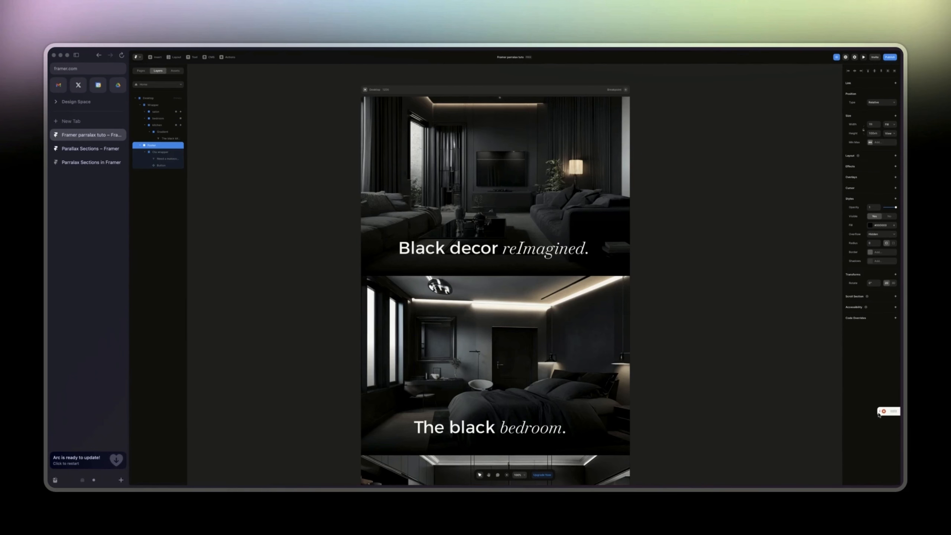
click(883, 410)
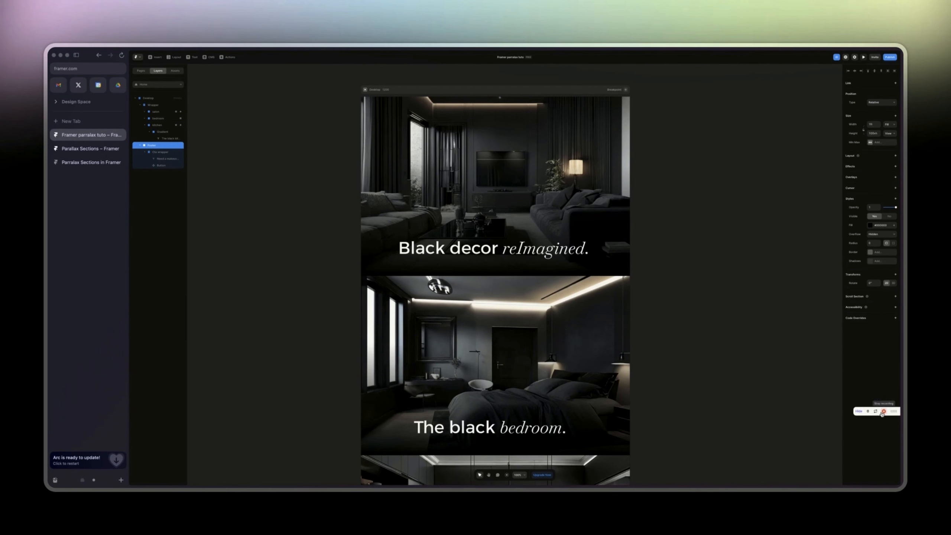